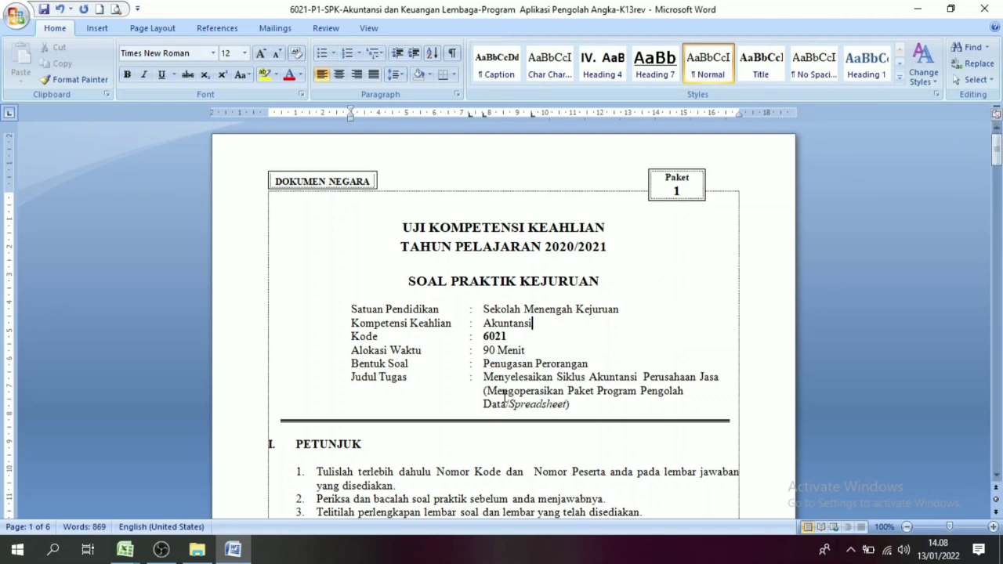
# Look through the exam document from the Judul Tugas and instructions, past the SOAL 1 table, to the SOAL 2 table
pyautogui.moveTo(488, 391); pyautogui.dragTo(647, 392)
pyautogui.click(578, 406)
pyautogui.click(996, 475)
pyautogui.click(996, 475)
pyautogui.click(996, 475)
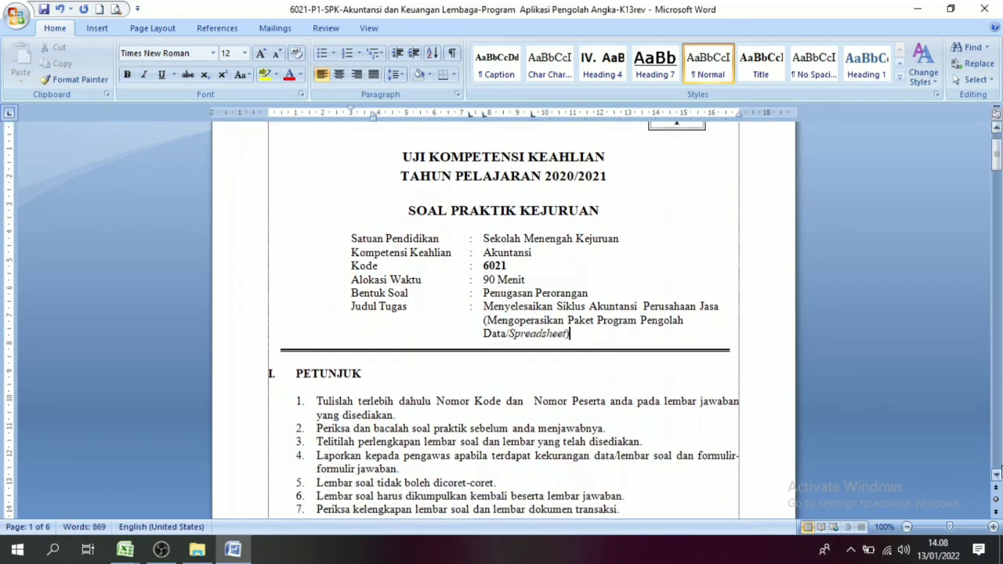
pyautogui.click(1000, 468)
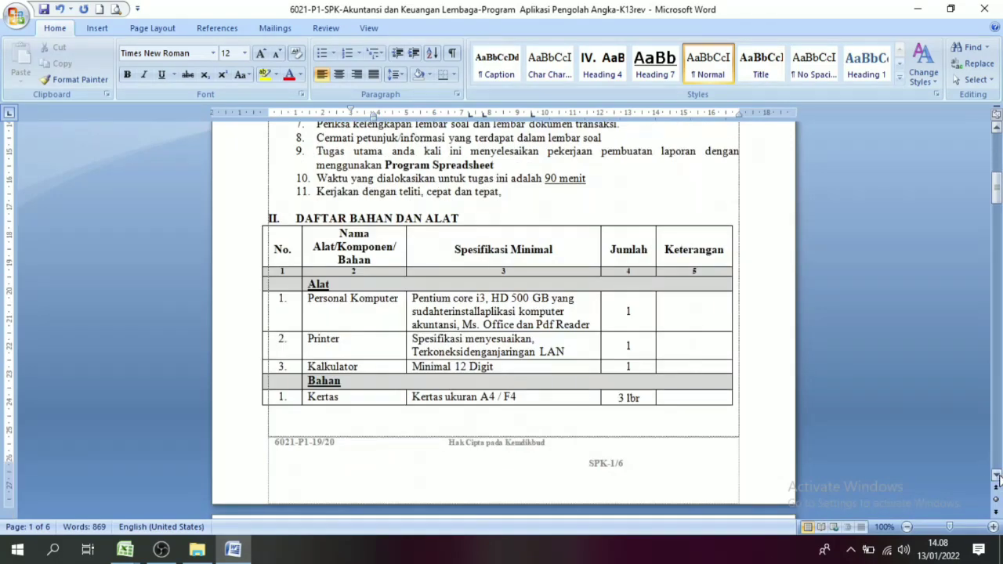
pyautogui.scroll(-7, 998, 478)
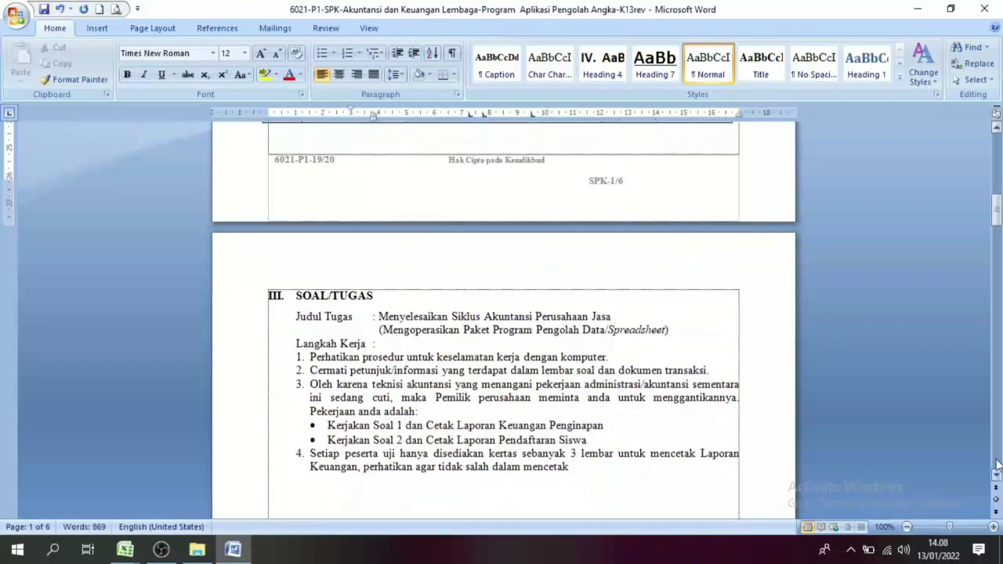
pyautogui.moveTo(997, 223); pyautogui.dragTo(998, 303)
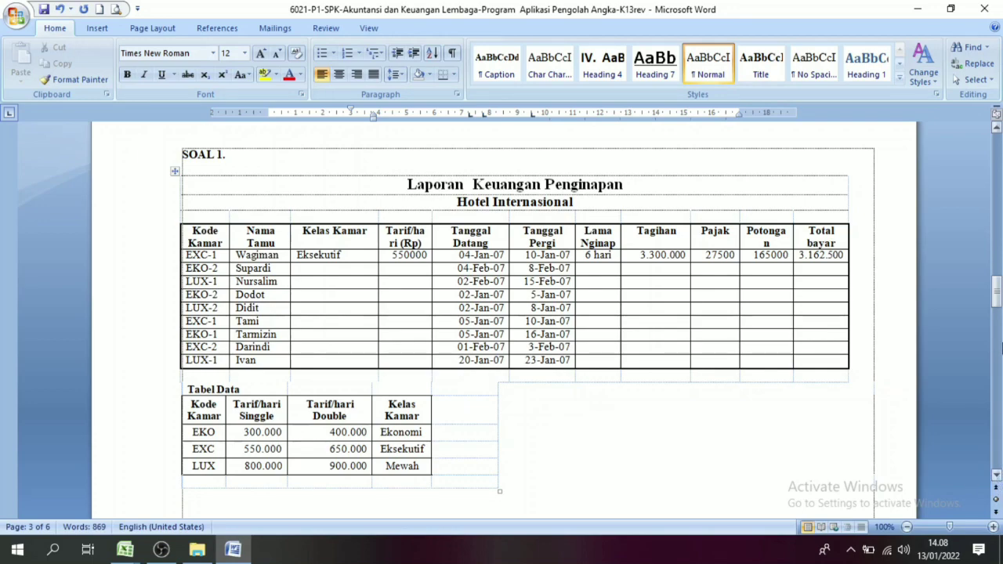
pyautogui.moveTo(999, 306); pyautogui.dragTo(998, 394)
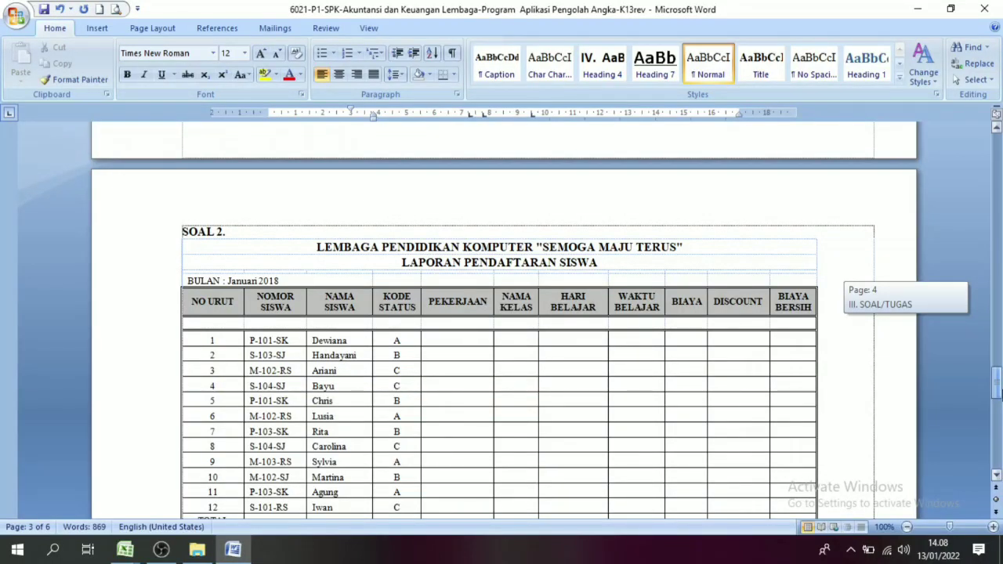
pyautogui.moveTo(997, 394); pyautogui.dragTo(998, 394)
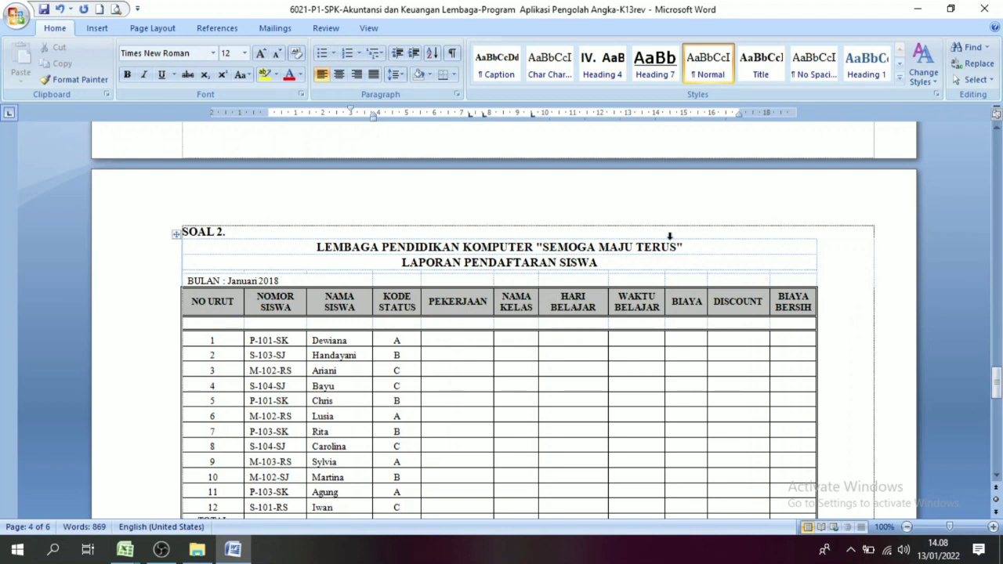
pyautogui.moveTo(997, 382); pyautogui.dragTo(999, 400)
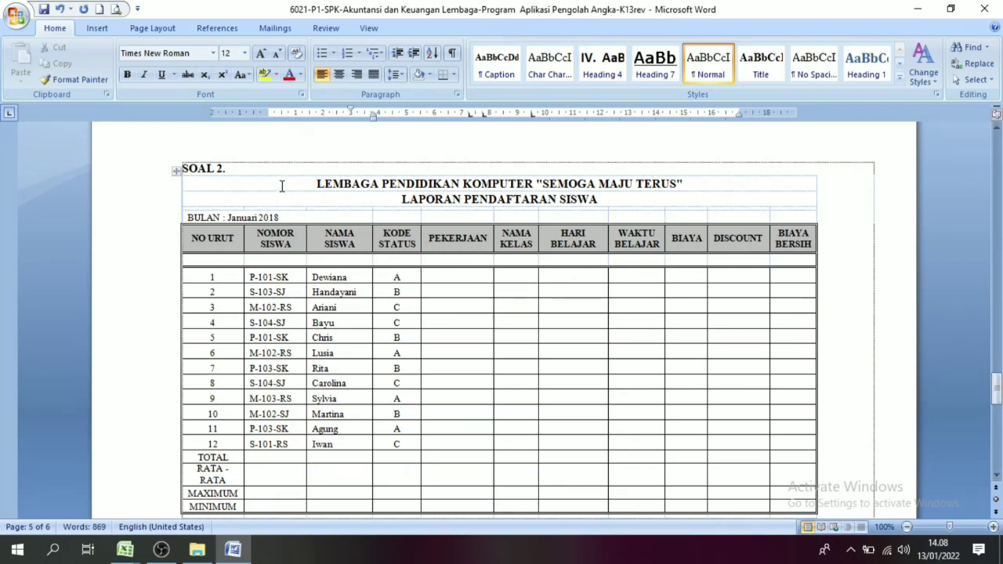
# Examine the SOAL 2 registration report, its VLOOKUP and HLOOKUP tables, and the blank columns from PEKERJAAN onward
pyautogui.moveTo(247, 183); pyautogui.dragTo(784, 472)
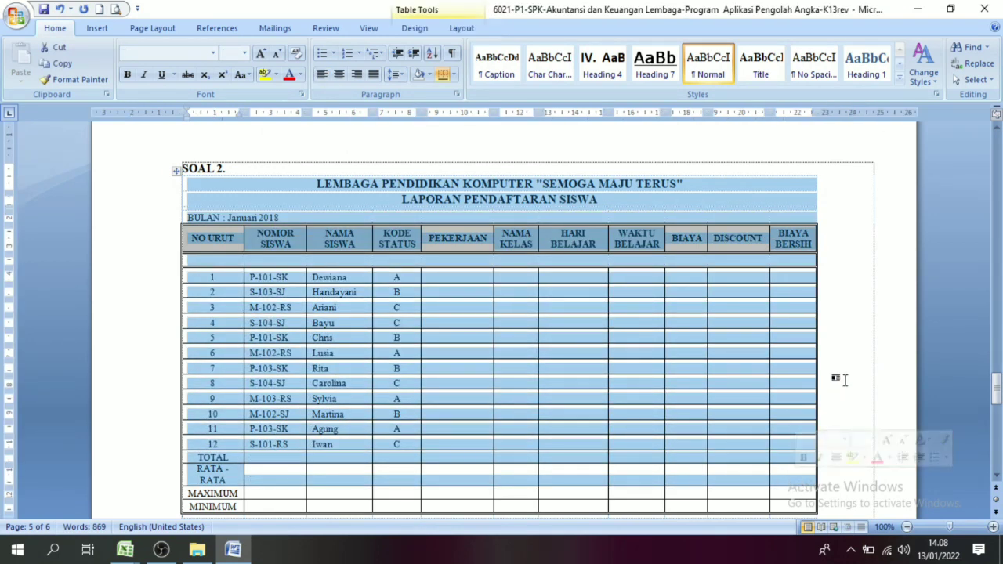
pyautogui.click(835, 378)
pyautogui.moveTo(998, 392); pyautogui.dragTo(998, 409)
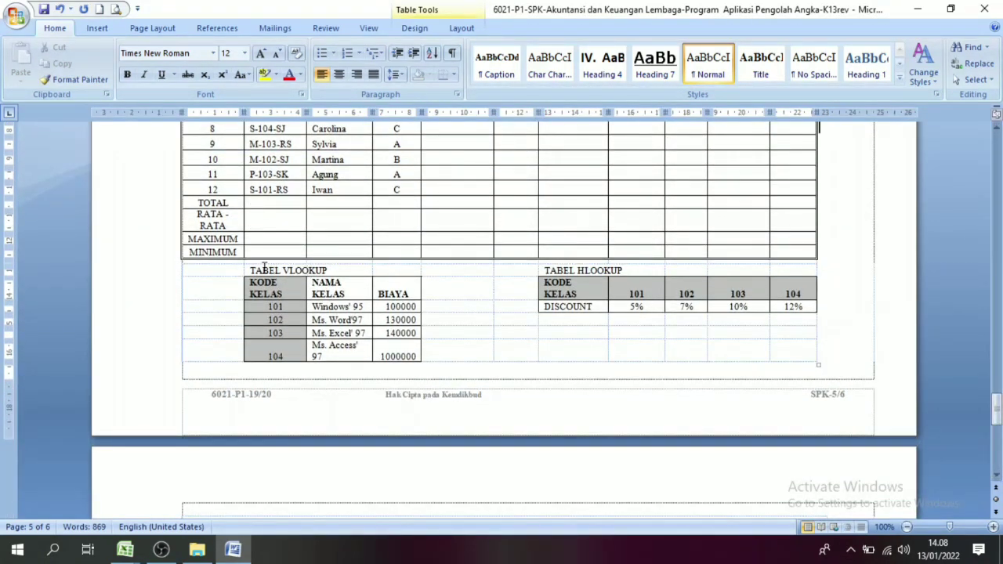
pyautogui.click(618, 274)
pyautogui.moveTo(997, 409)
pyautogui.mouseDown()
pyautogui.moveTo(997, 444)
pyautogui.moveTo(998, 390)
pyautogui.mouseUp()
pyautogui.click(500, 345)
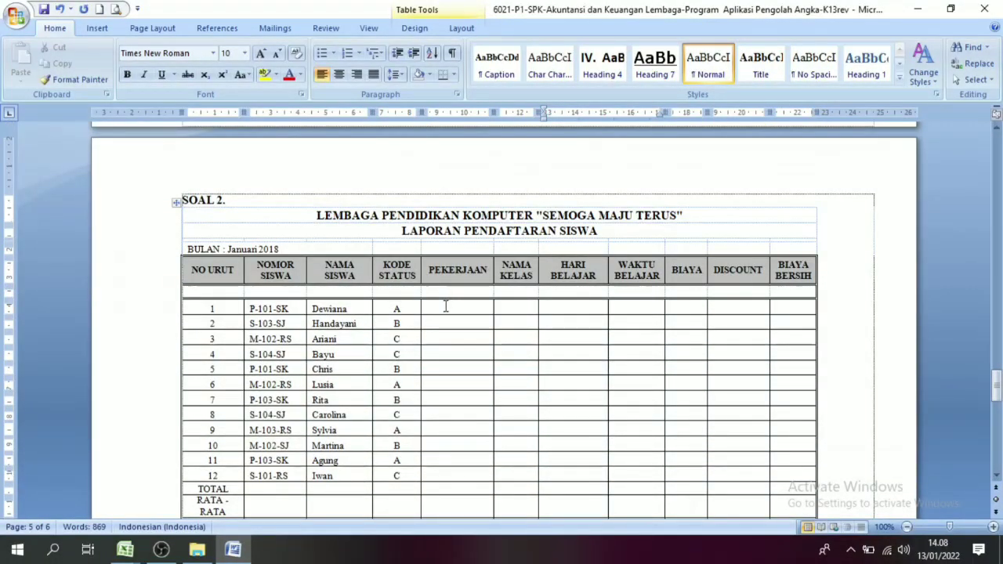
pyautogui.moveTo(445, 306); pyautogui.dragTo(760, 430)
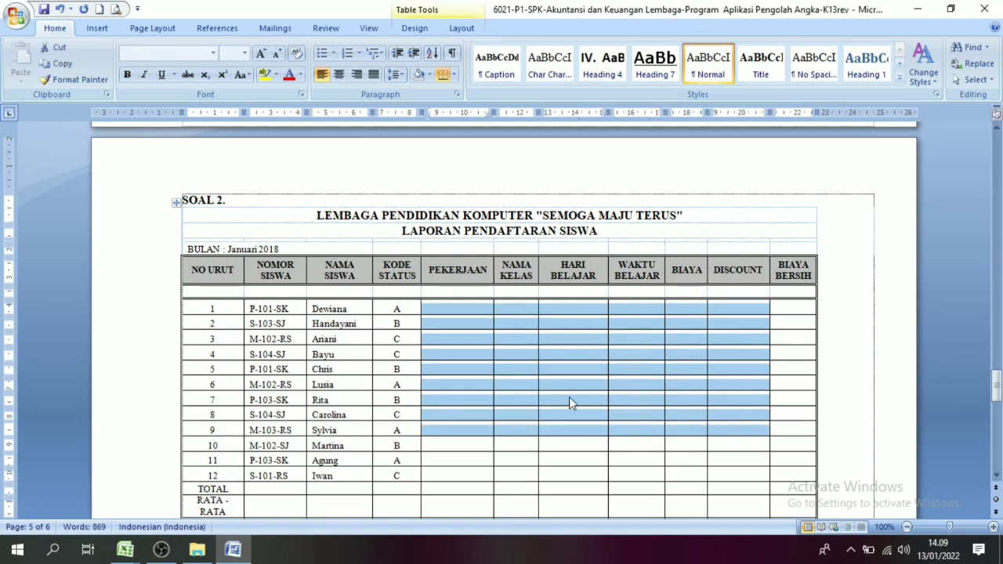
pyautogui.click(569, 397)
# Switch to the Excel workbook SPREAD SHEET UKK 2021 konten3 and review the SOAL 2 sheet's report table, lookup tables and KETENTUAN SOAL
pyautogui.moveTo(126, 553)
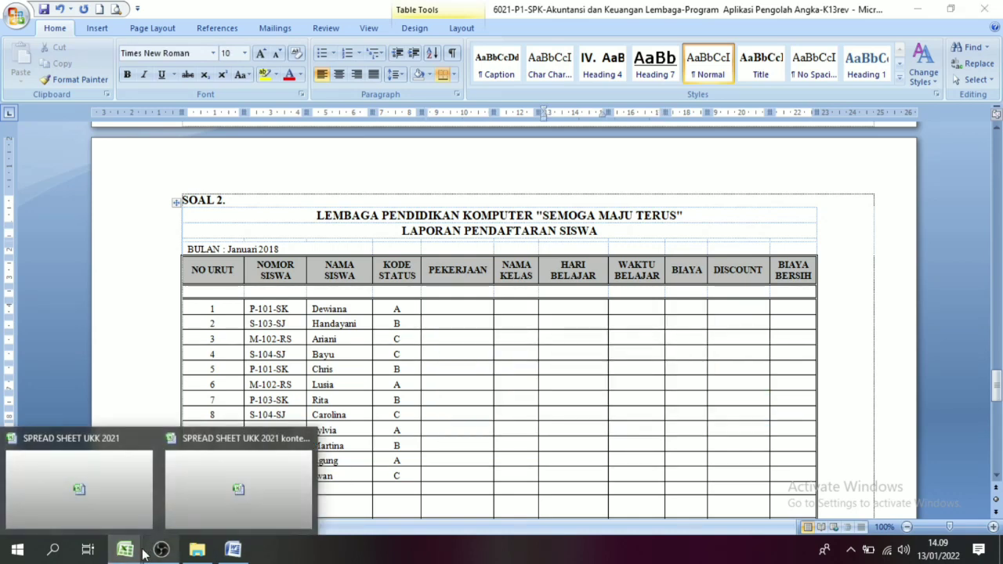
pyautogui.click(196, 483)
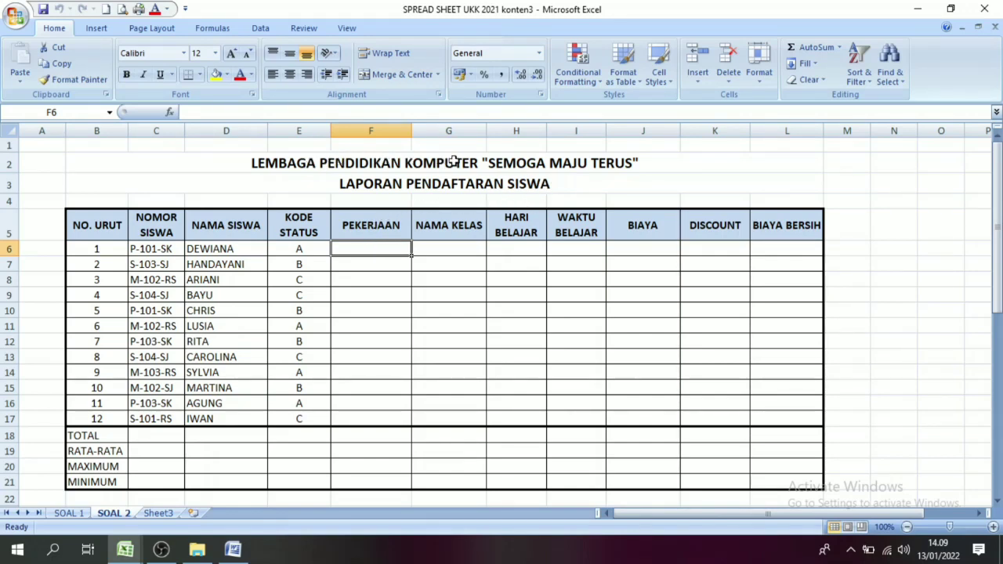
pyautogui.moveTo(998, 282); pyautogui.dragTo(998, 377)
pyautogui.click(93, 301)
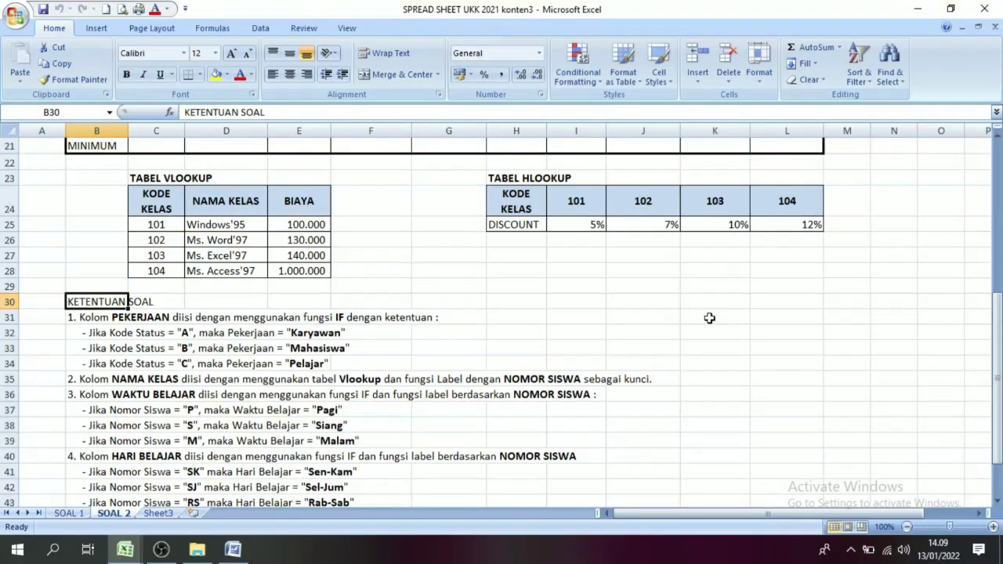
pyautogui.moveTo(999, 339); pyautogui.dragTo(999, 200)
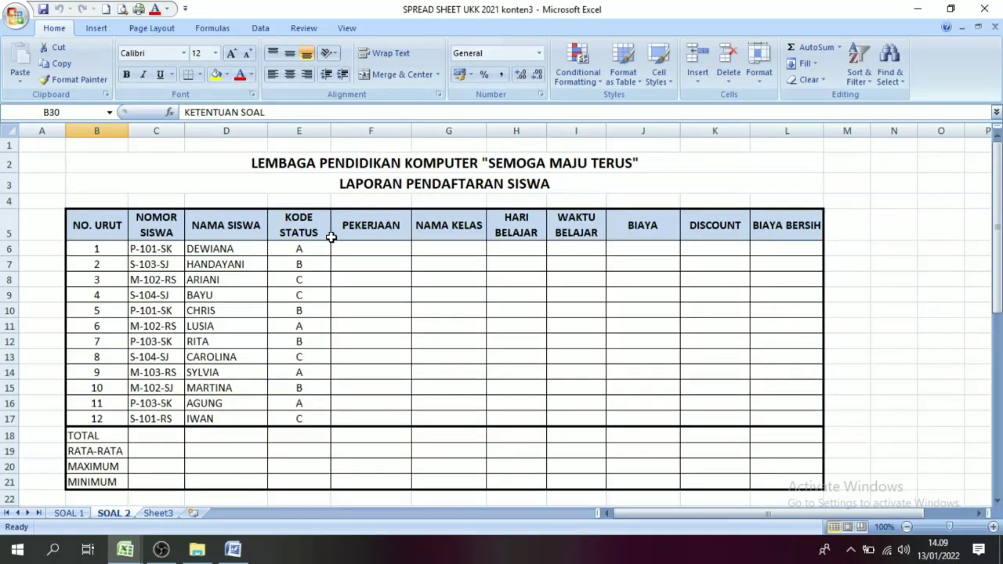
pyautogui.moveTo(356, 251); pyautogui.dragTo(767, 406)
pyautogui.click(742, 381)
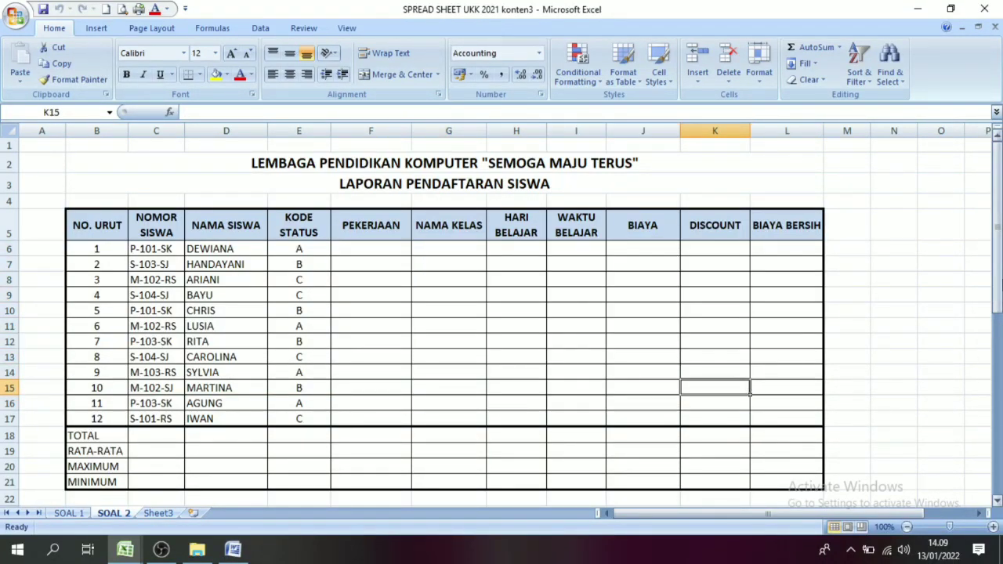
# Read the rules under KETENTUAN SOAL for filling the PEKERJAAN column with the IF function
pyautogui.moveTo(998, 235); pyautogui.dragTo(998, 280)
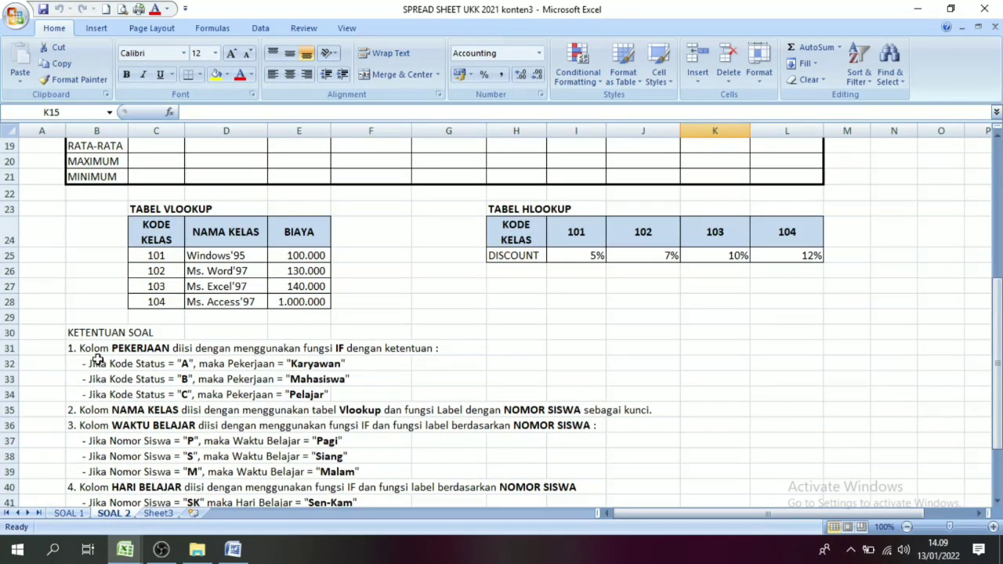
pyautogui.click(76, 335)
pyautogui.click(169, 346)
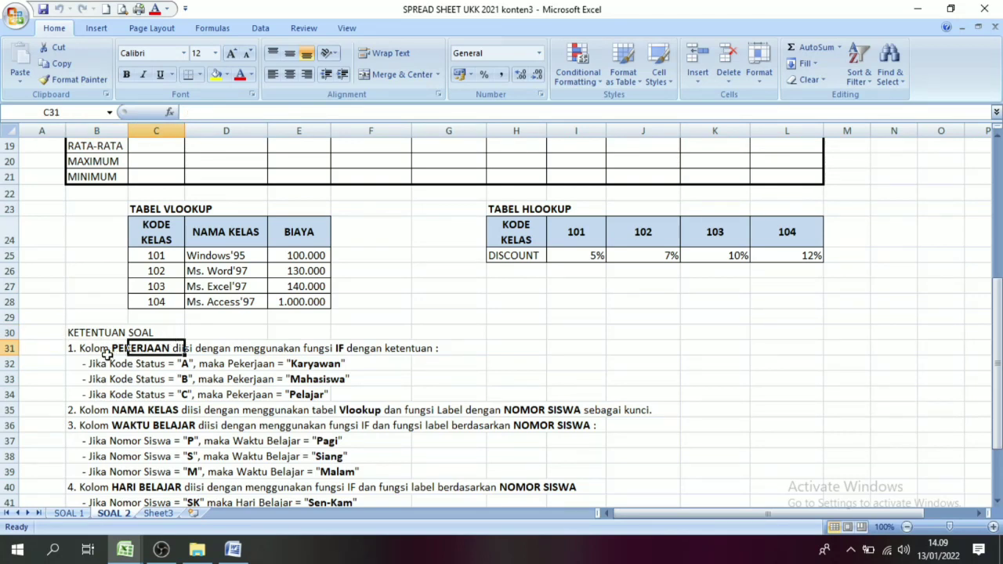
pyautogui.click(93, 363)
pyautogui.click(78, 335)
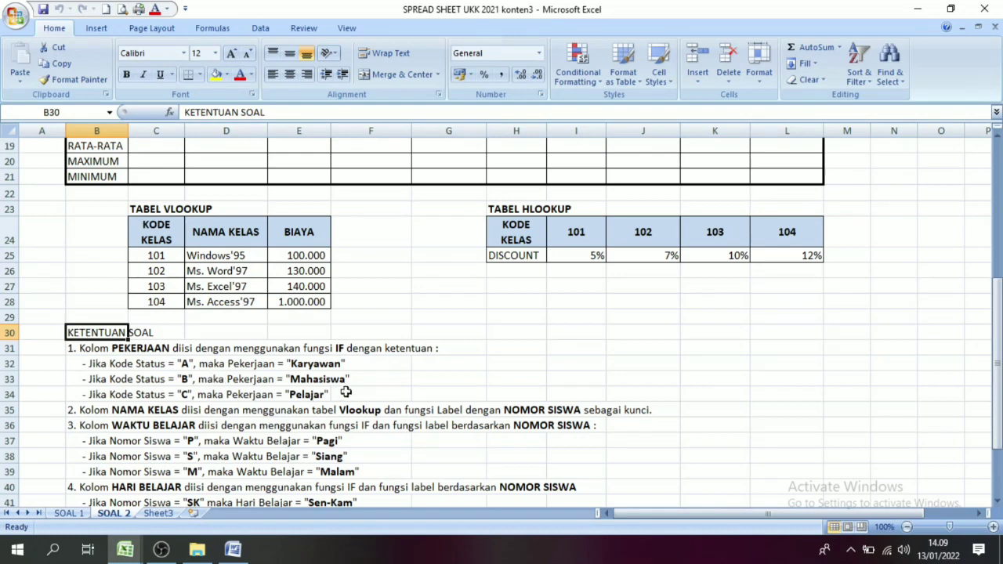
pyautogui.moveTo(996, 423); pyautogui.dragTo(996, 368)
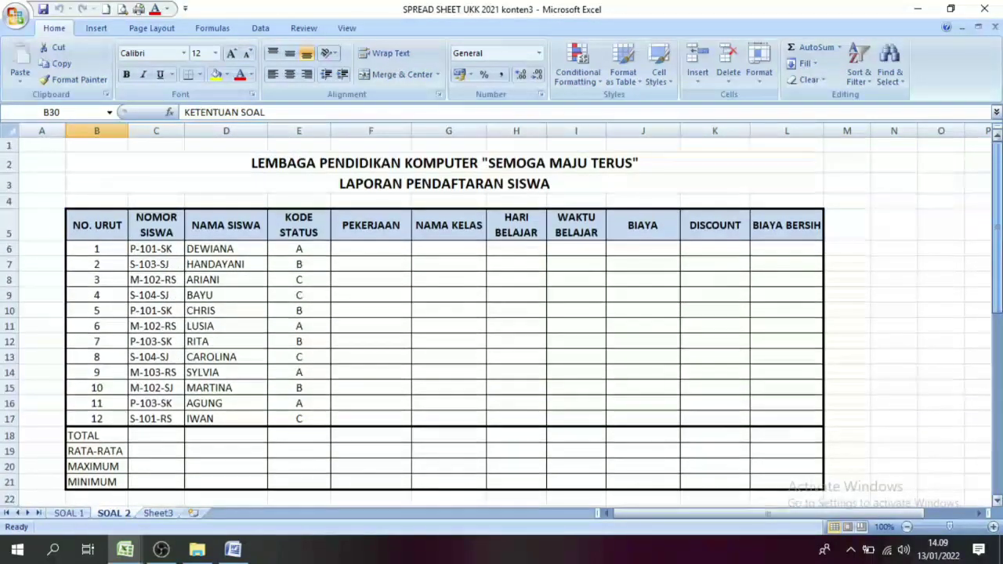
# Check the first student's KODE STATUS and PEKERJAAN cells against the Karyawan, Mahasiswa and Pelajar conditions
pyautogui.click(360, 246)
pyautogui.click(292, 251)
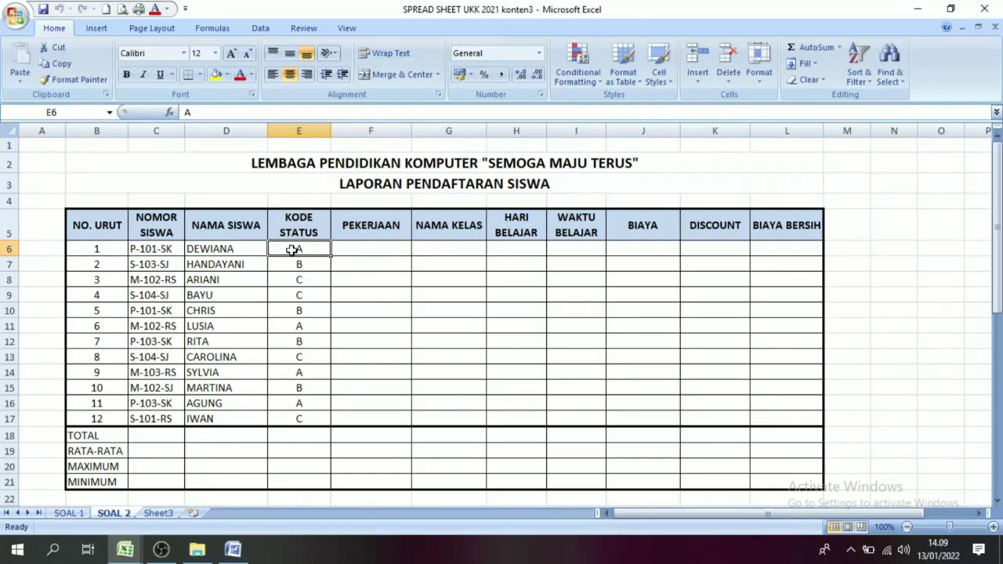
pyautogui.click(361, 250)
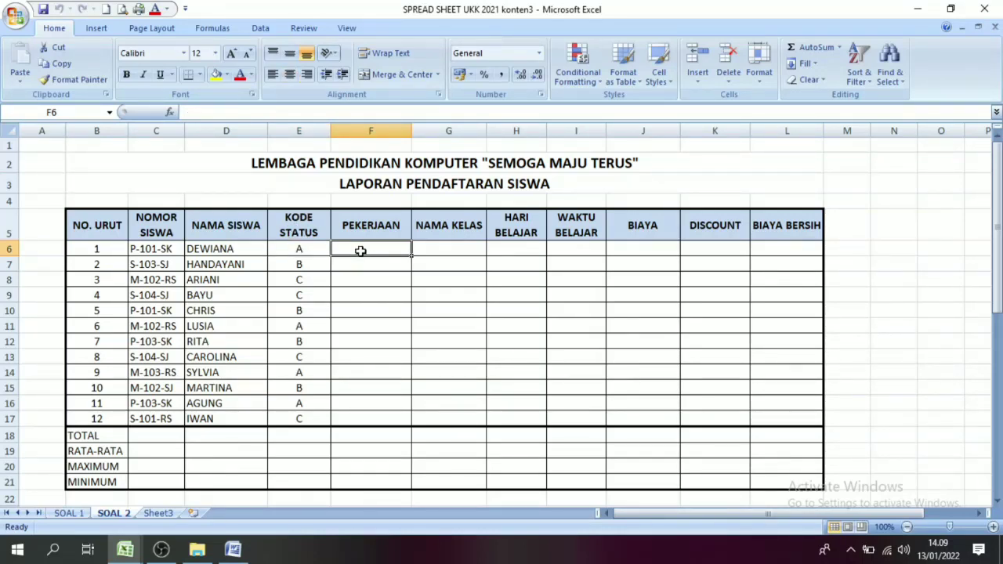
pyautogui.click(293, 251)
pyautogui.moveTo(997, 279); pyautogui.dragTo(997, 362)
pyautogui.click(229, 415)
pyautogui.click(314, 416)
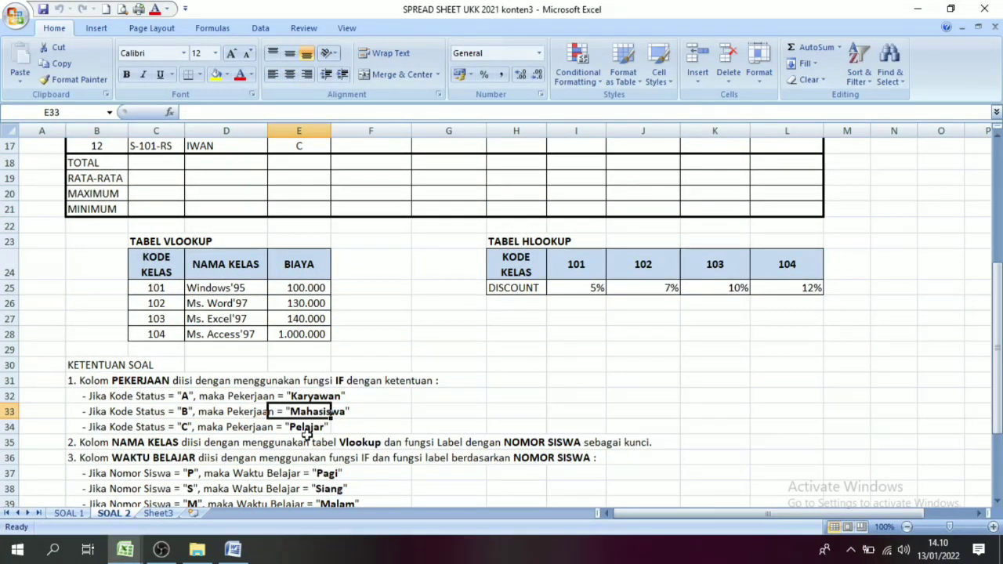
pyautogui.click(309, 440)
pyautogui.click(311, 427)
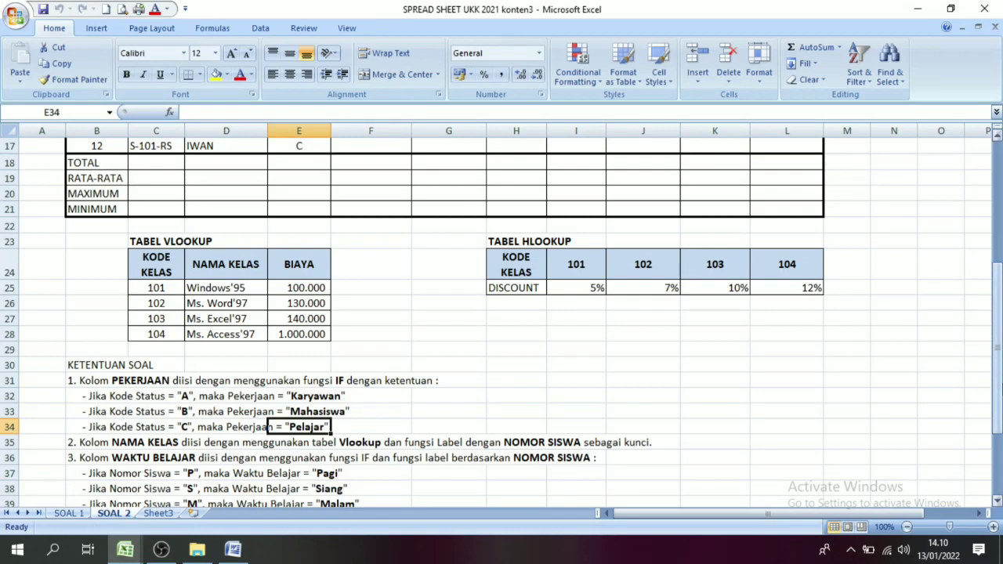
pyautogui.scroll(5, 417, 238)
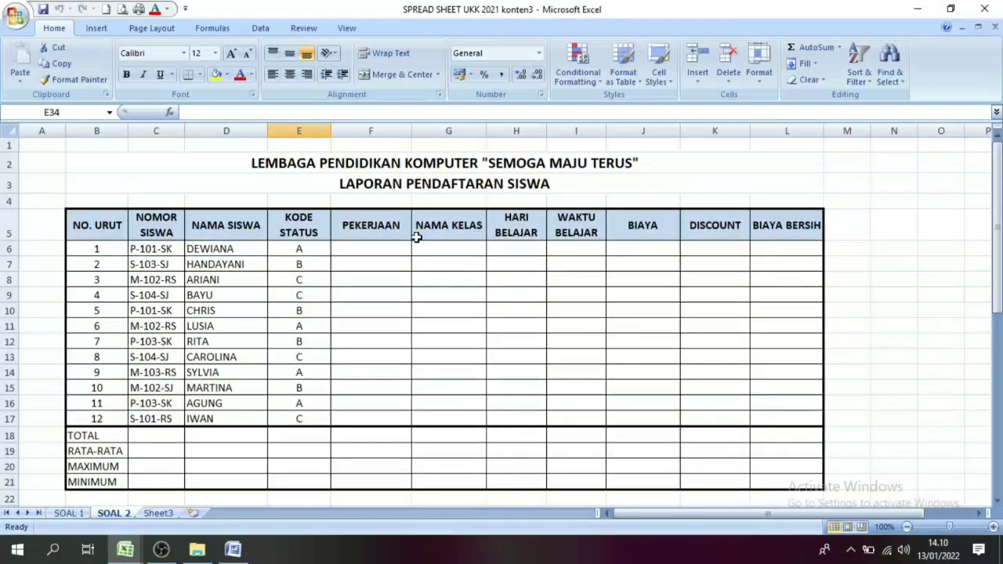
# Begin an IF formula in PEKERJAAN cell F6 with the logical test E6="A", ended by a semicolon
pyautogui.click(368, 249)
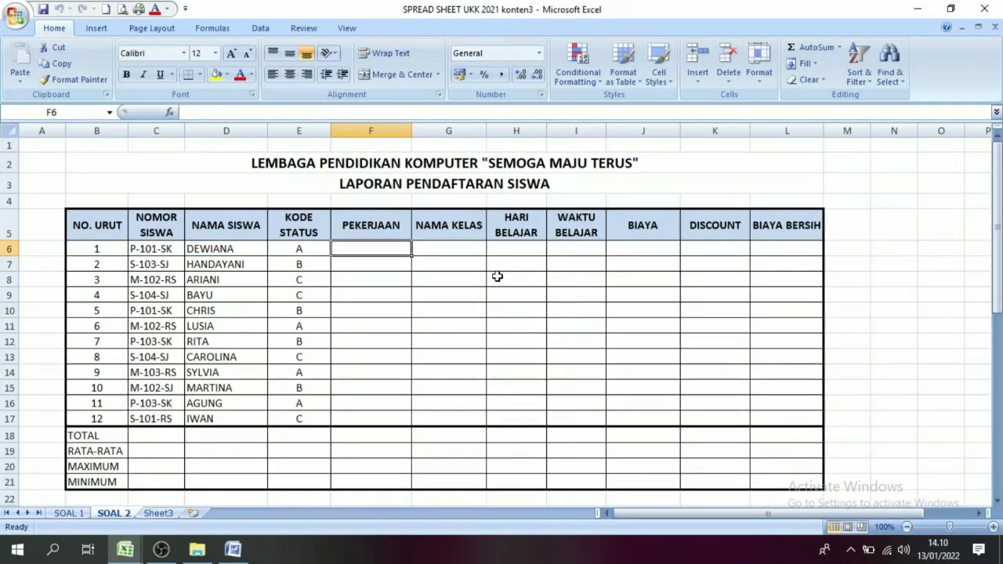
pyautogui.write('=')
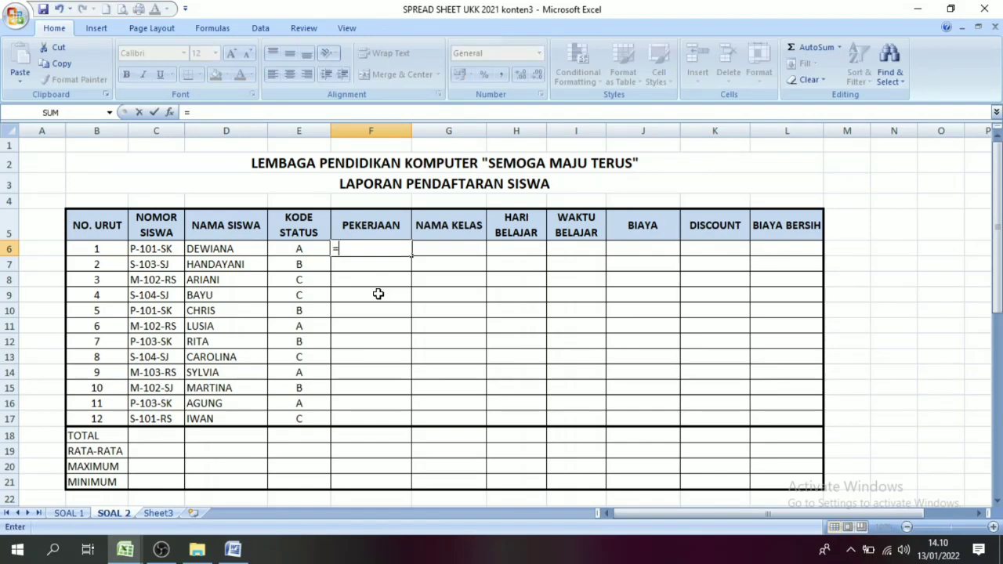
pyautogui.write('if(')
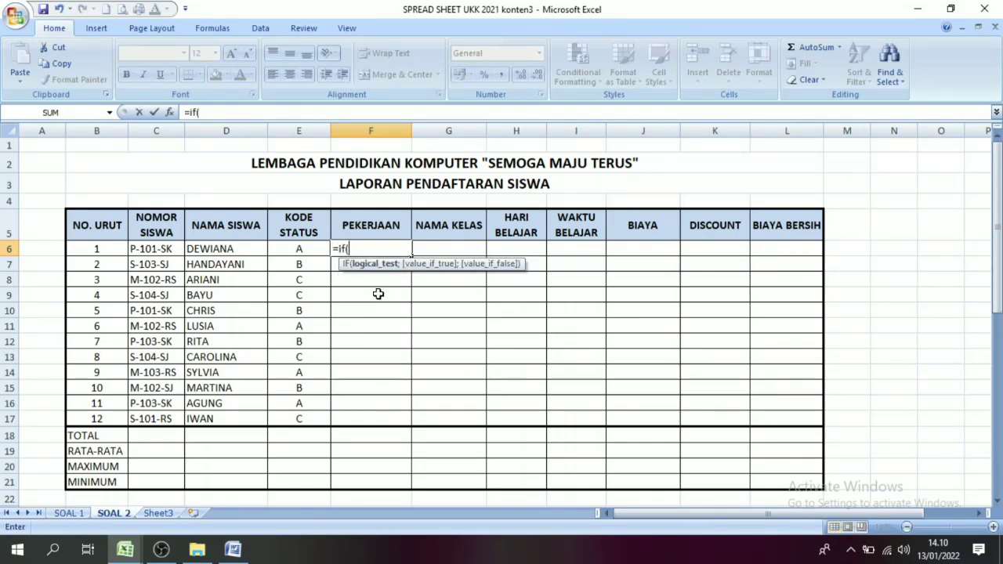
pyautogui.click(295, 248)
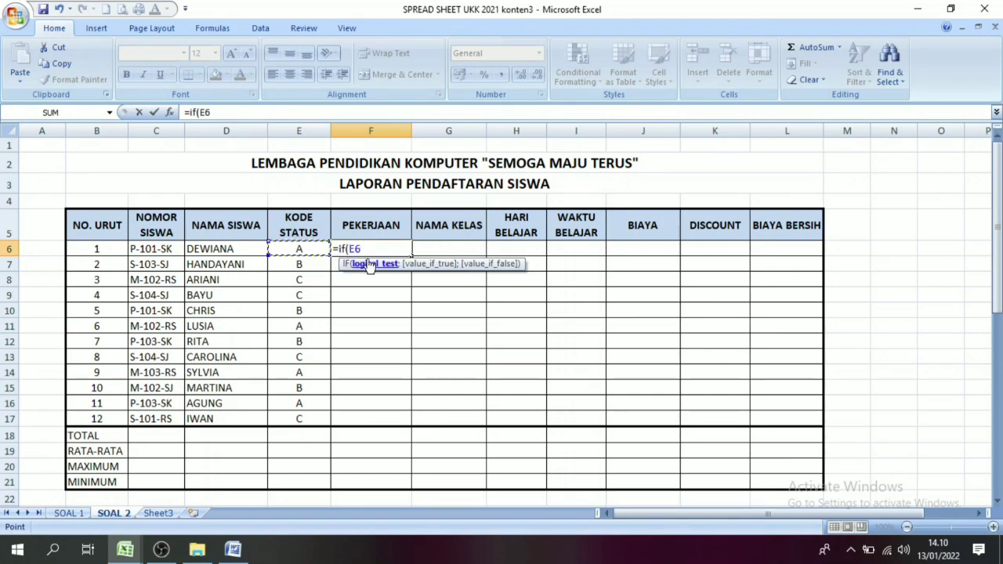
pyautogui.write('="A')
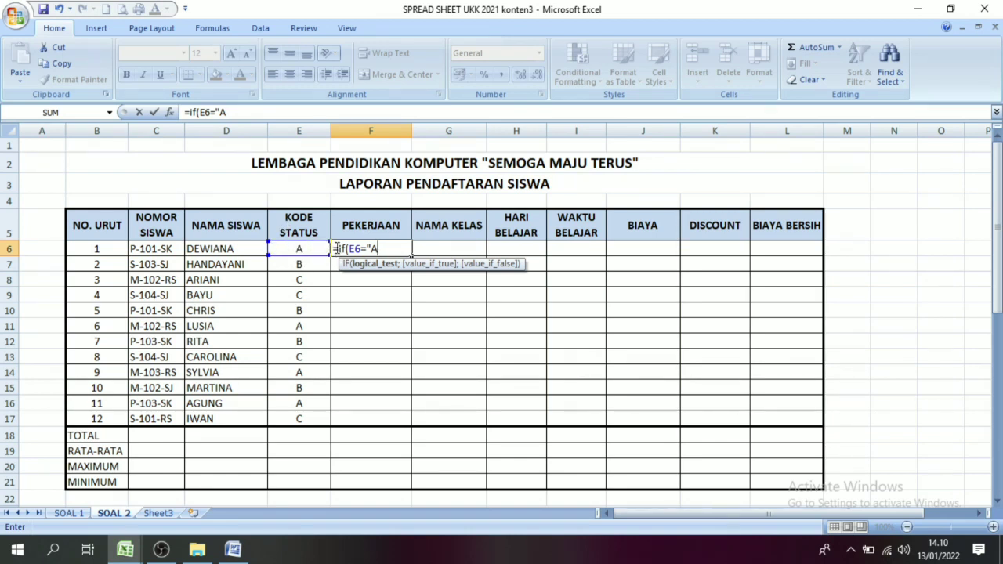
pyautogui.write('";')
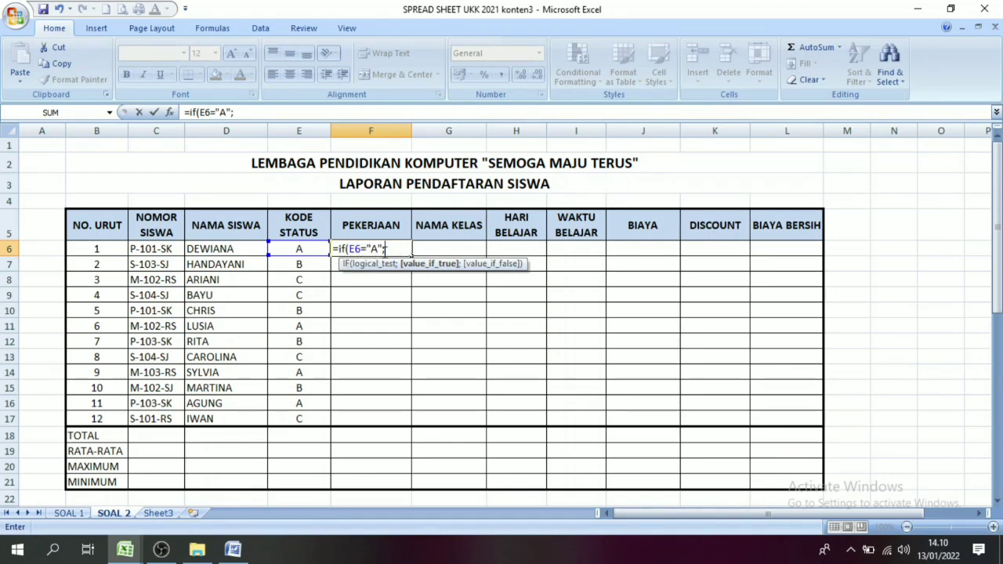
# Add "Karyawan" as the value-if-true of the F6 formula, followed by a semicolon for the value-if-false argument
pyautogui.write('"')
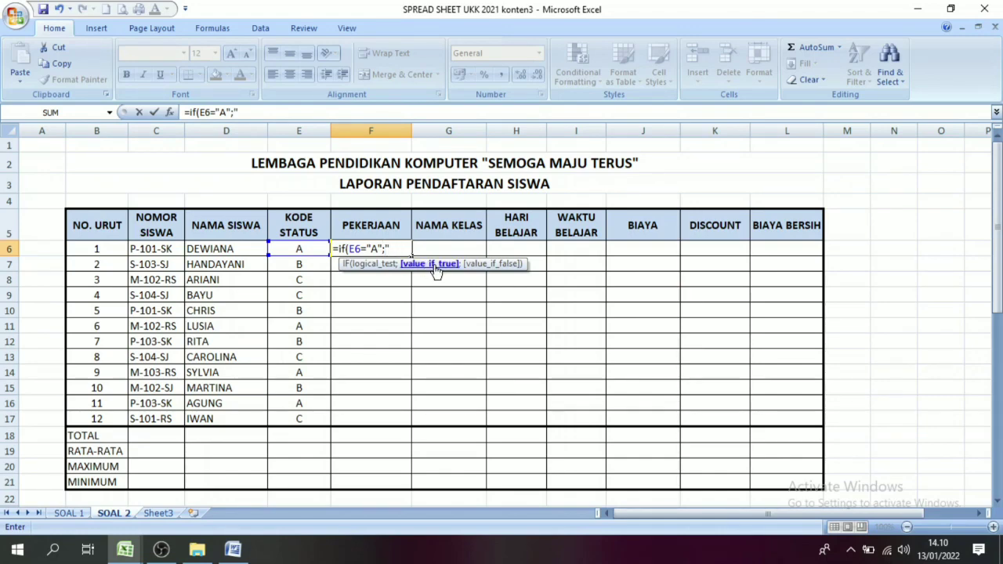
pyautogui.moveTo(997, 153)
pyautogui.mouseDown()
pyautogui.moveTo(997, 183)
pyautogui.moveTo(997, 157)
pyautogui.mouseUp()
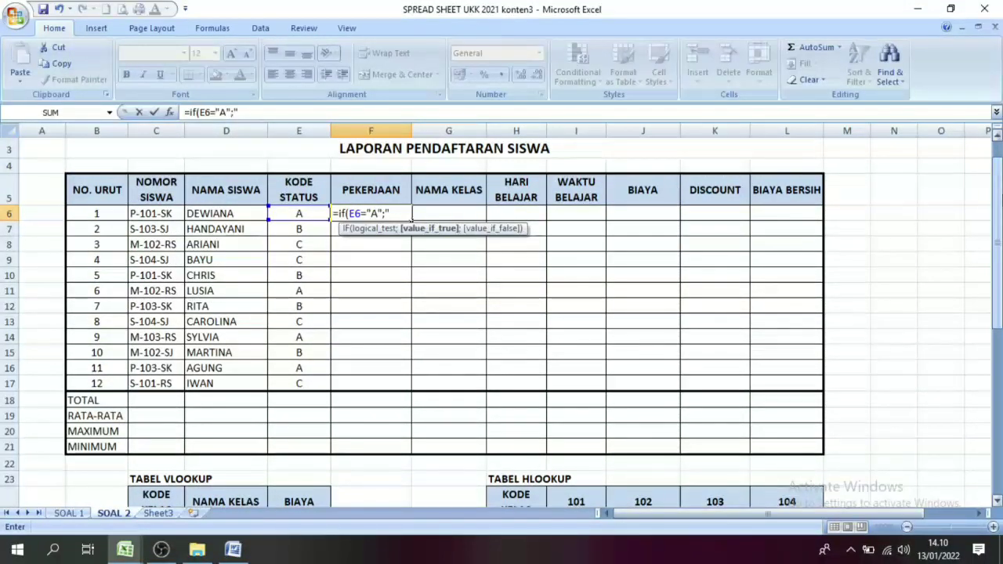
pyautogui.write('rywan')
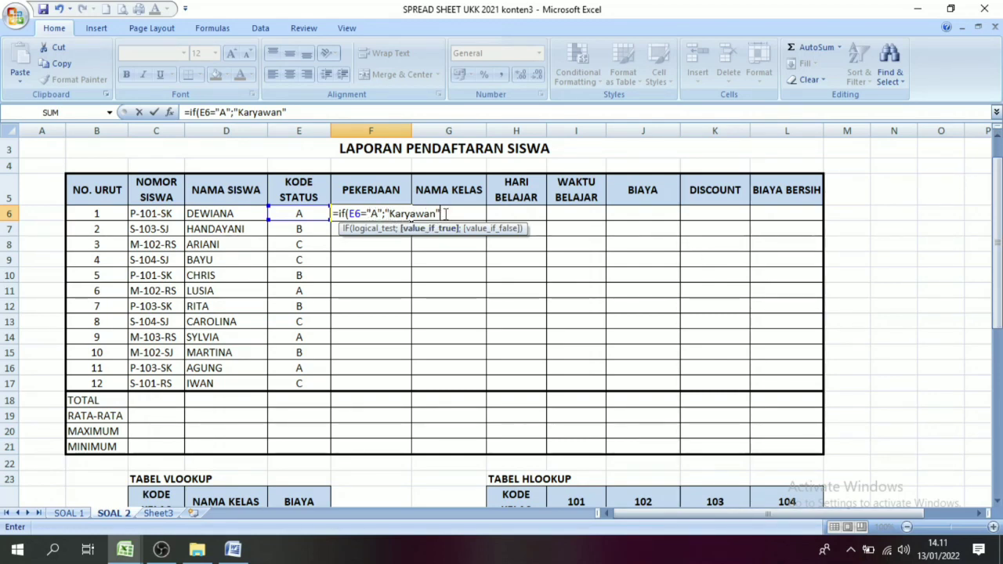
pyautogui.write(';')
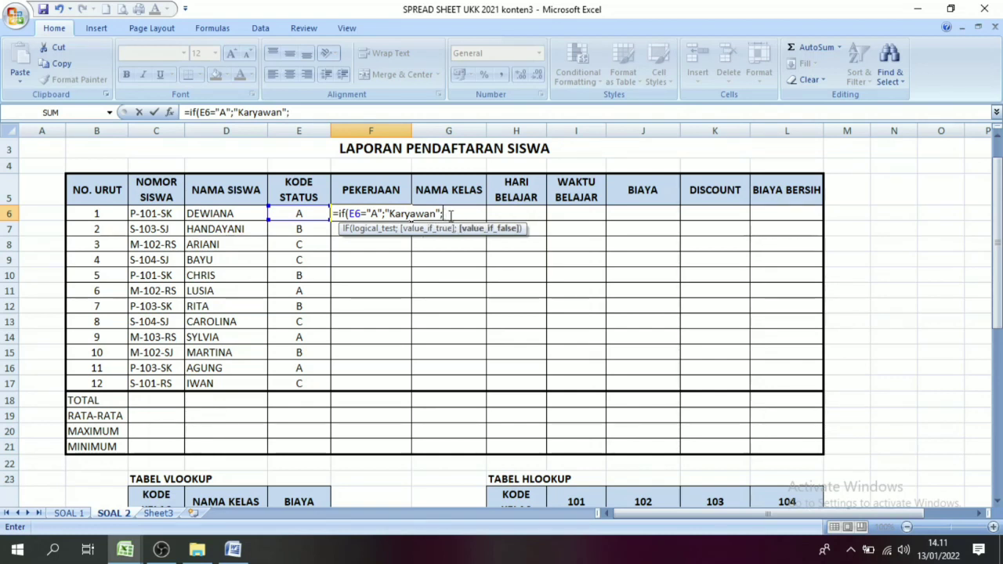
# Nest a second IF in the F6 formula that tests E6="B" and returns "Mahasiswa", followed by a semicolon
pyautogui.write('if(')
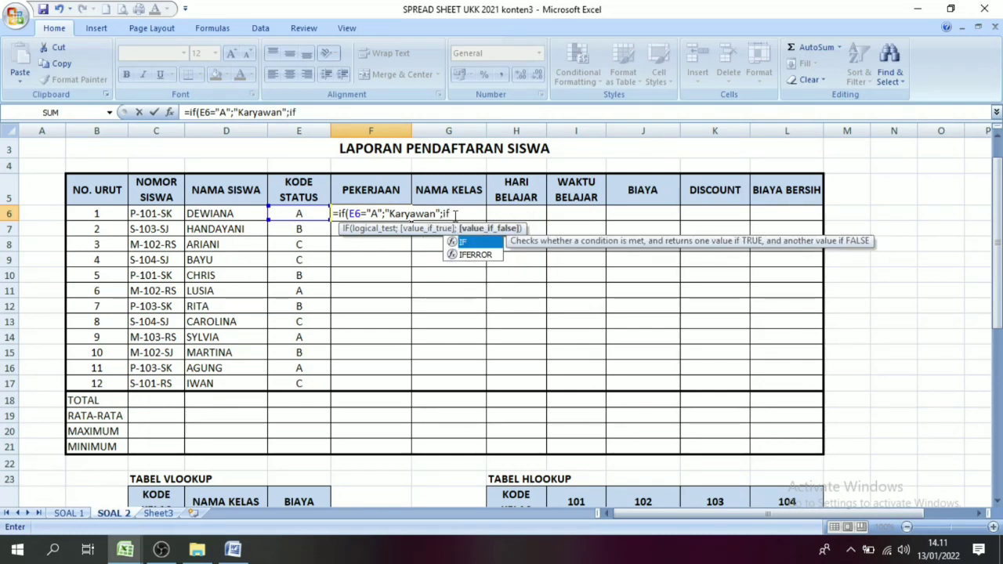
pyautogui.click(305, 215)
pyautogui.write('="B')
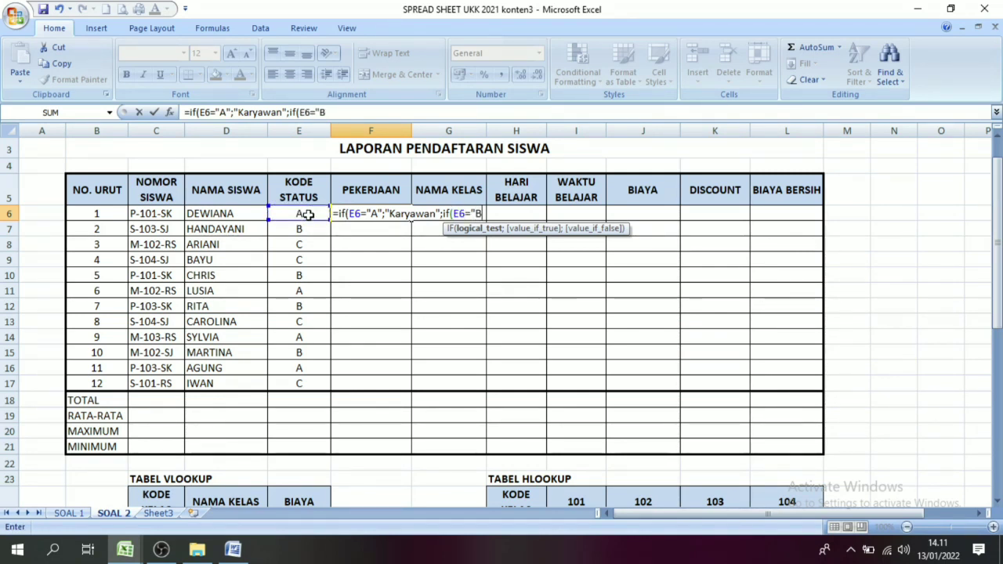
pyautogui.write('";')
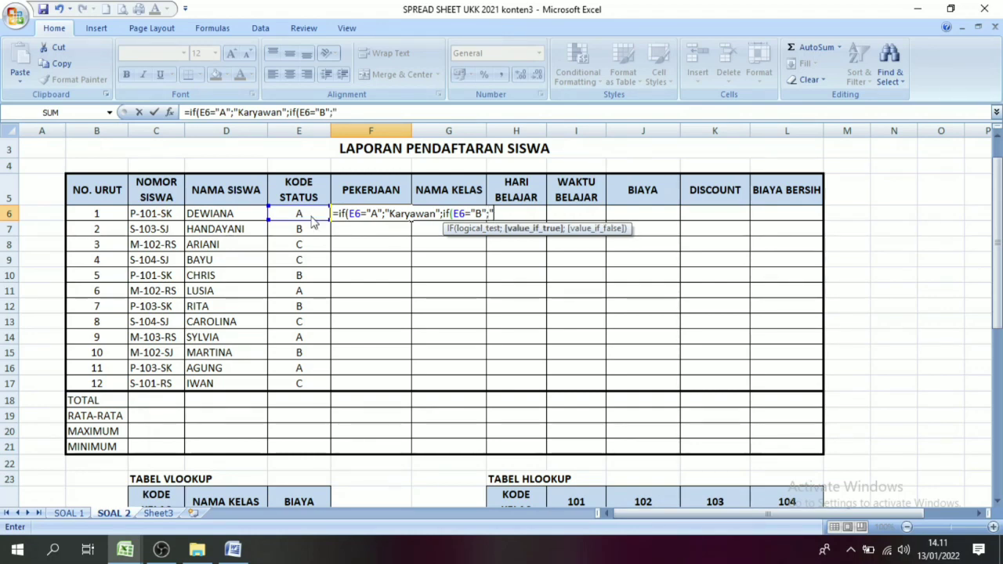
pyautogui.moveTo(997, 235)
pyautogui.mouseDown()
pyautogui.moveTo(997, 308)
pyautogui.moveTo(997, 227)
pyautogui.mouseUp()
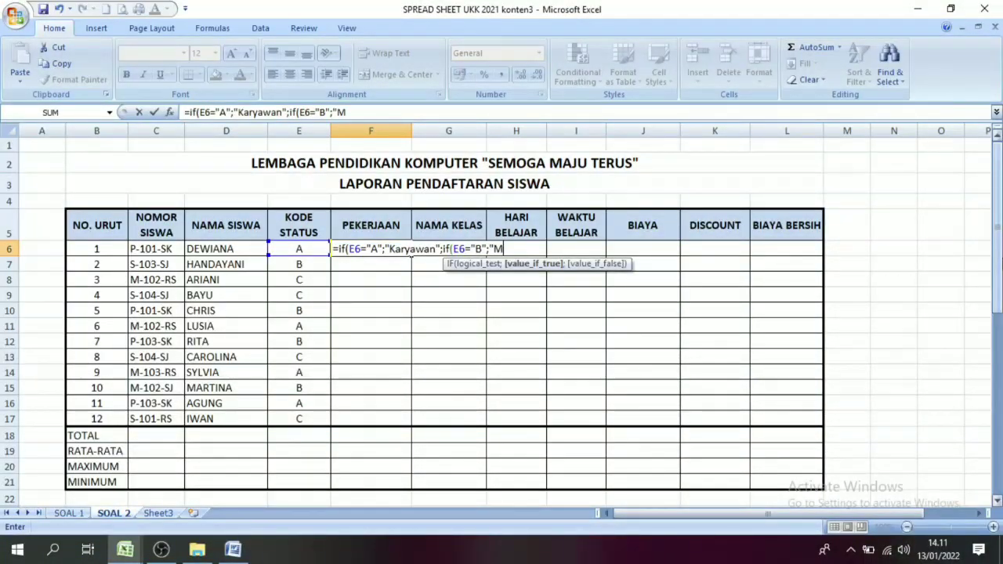
pyautogui.write('ahasiswa')
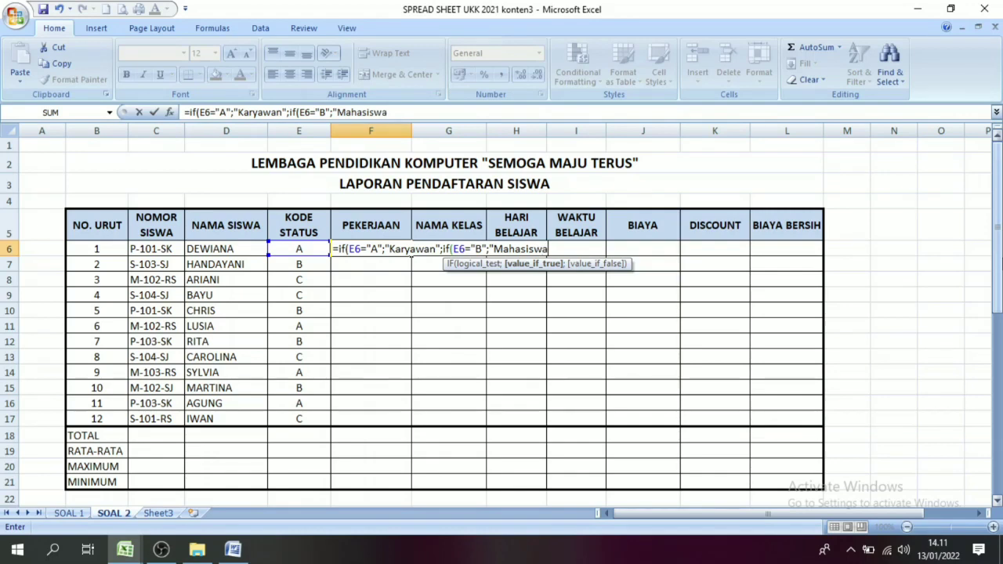
pyautogui.write('";')
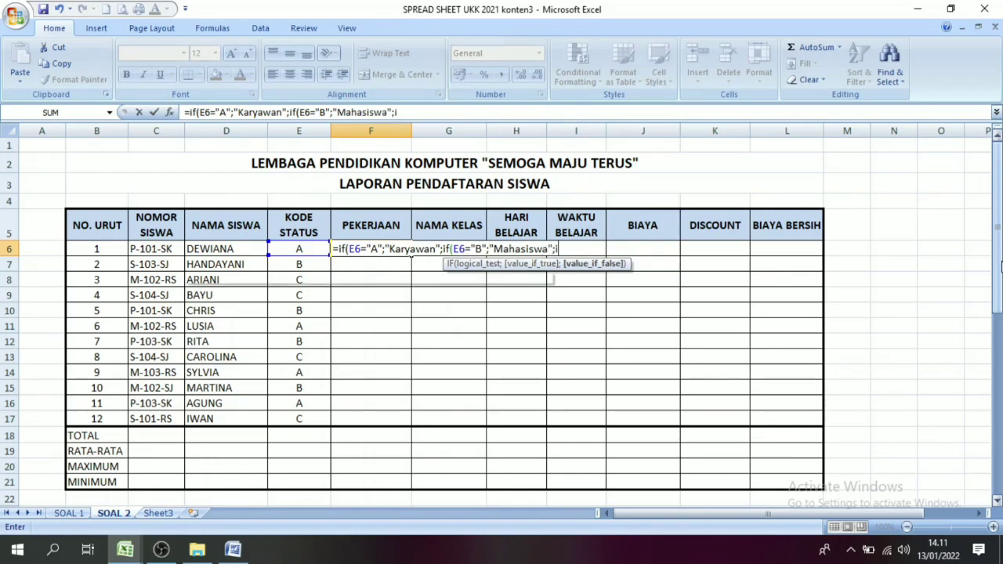
# Nest a third IF testing E6="C" that returns "Pelajar", close all three IFs with parentheses and enter the F6 formula
pyautogui.write('if(')
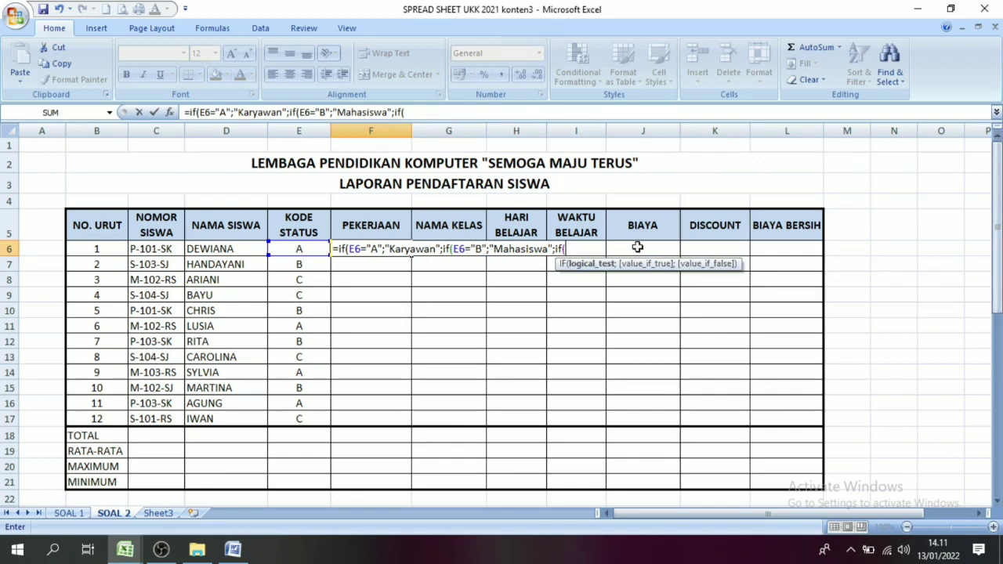
pyautogui.click(306, 249)
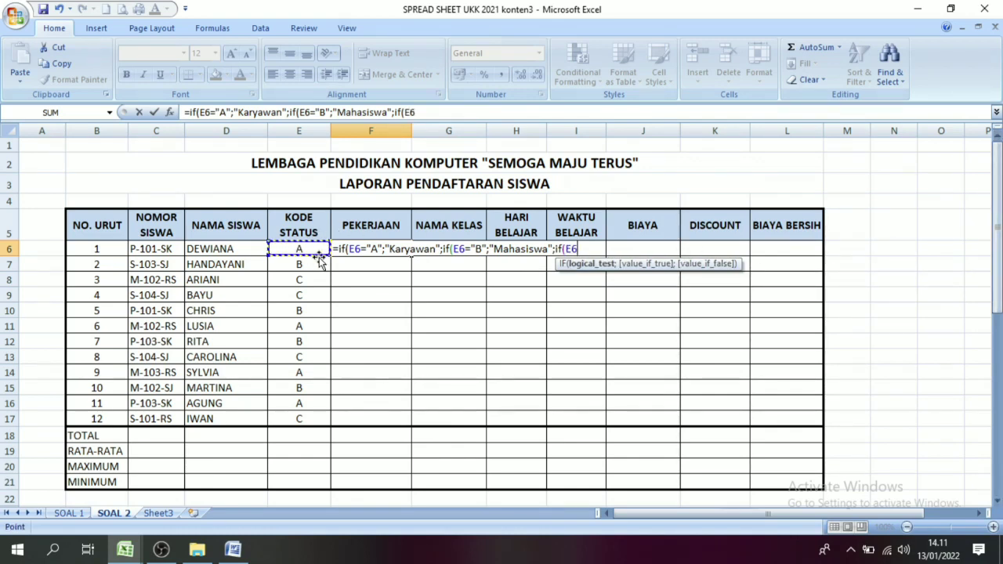
pyautogui.write('="')
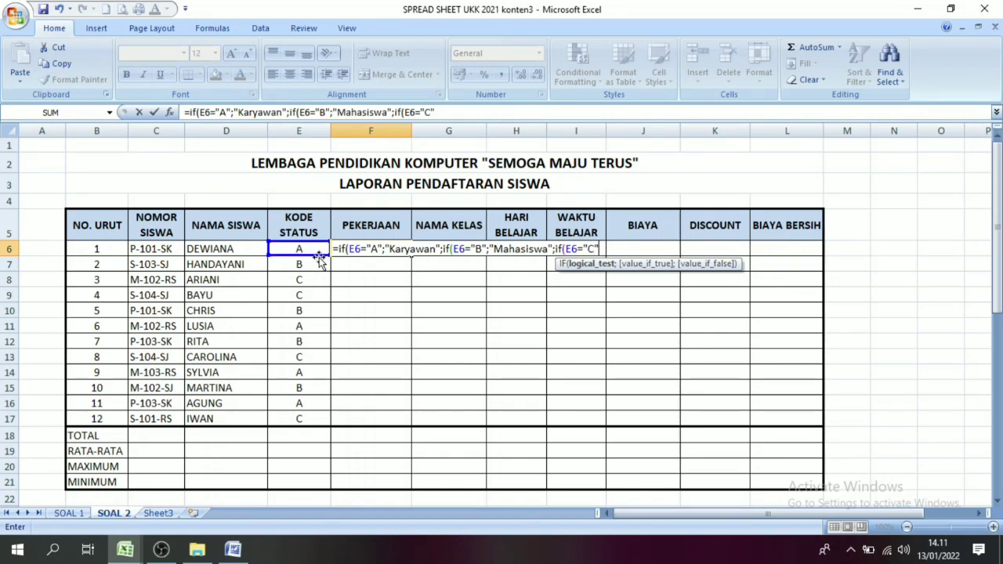
pyautogui.write('C";')
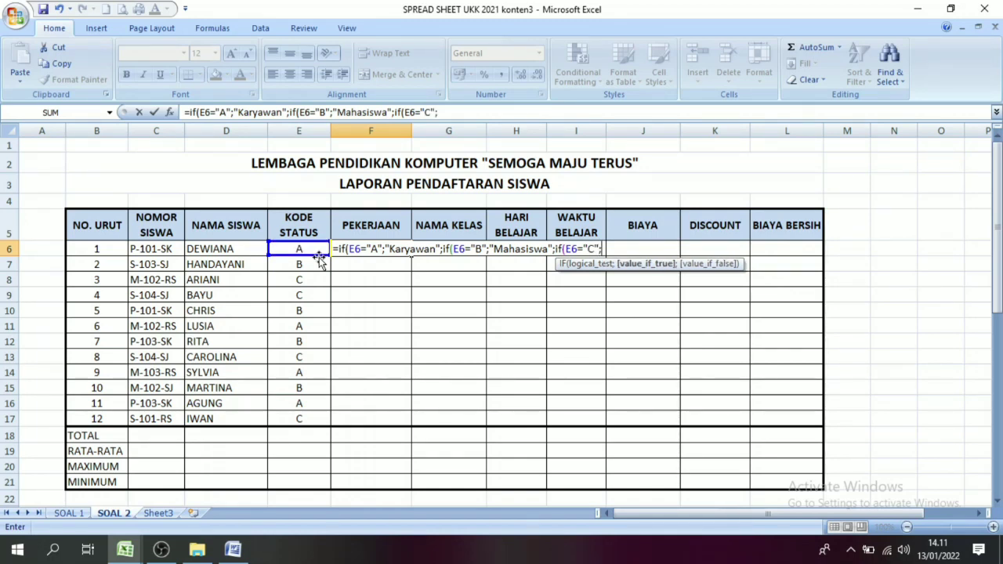
pyautogui.moveTo(995, 276)
pyautogui.mouseDown()
pyautogui.moveTo(996, 290)
pyautogui.moveTo(996, 276)
pyautogui.mouseUp()
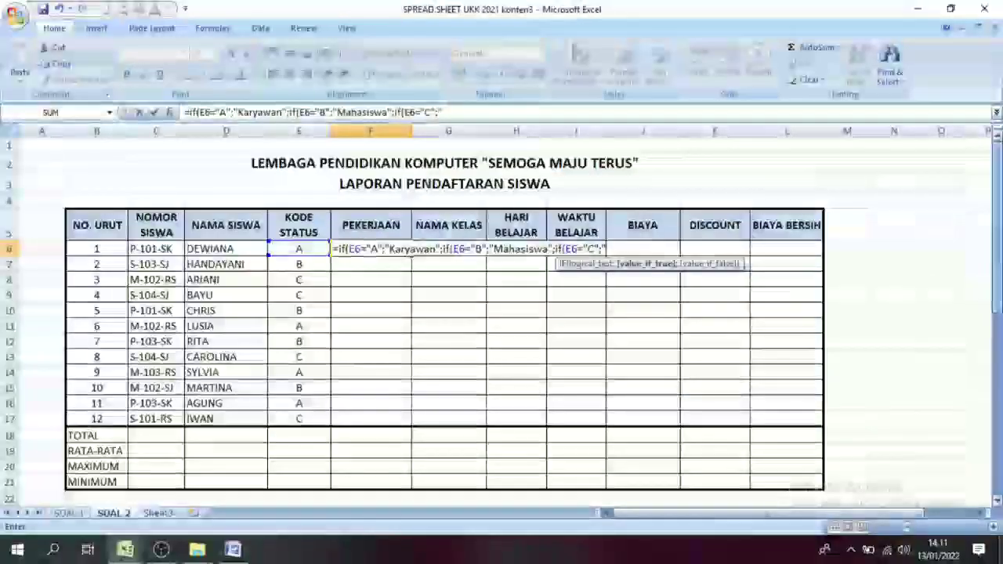
pyautogui.write('"Pe')
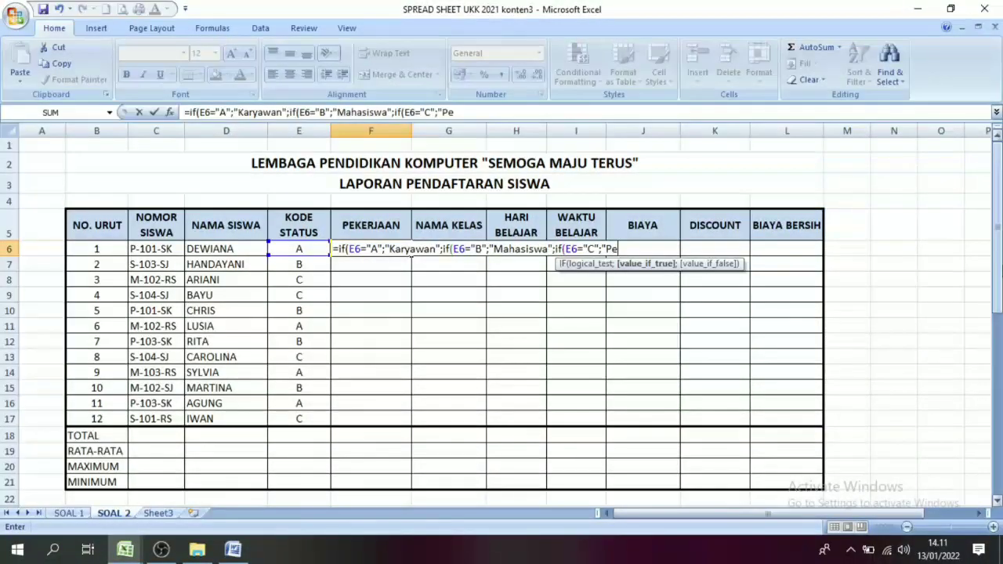
pyautogui.write('lajar"')
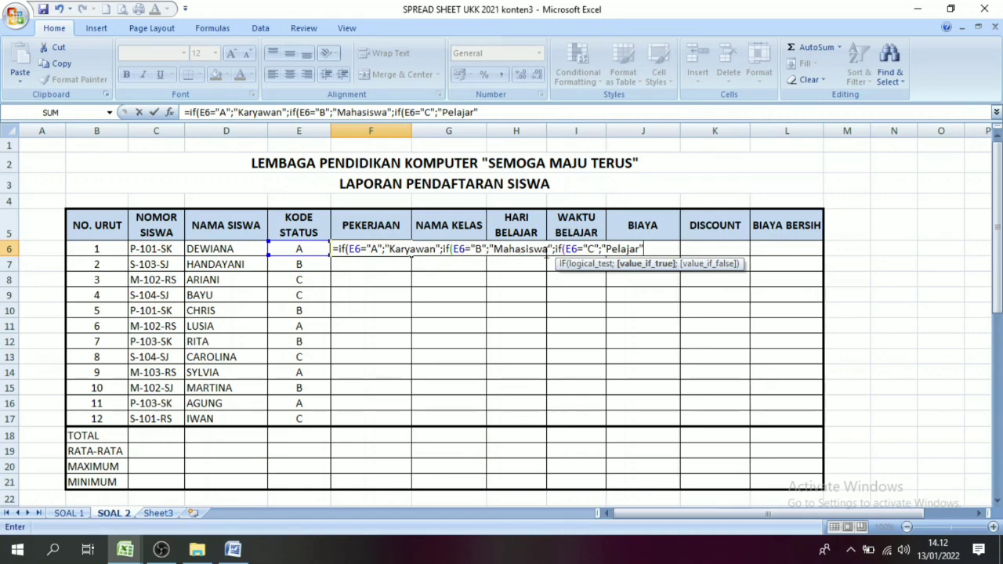
pyautogui.click(590, 249)
pyautogui.click(642, 249)
pyautogui.write('))')
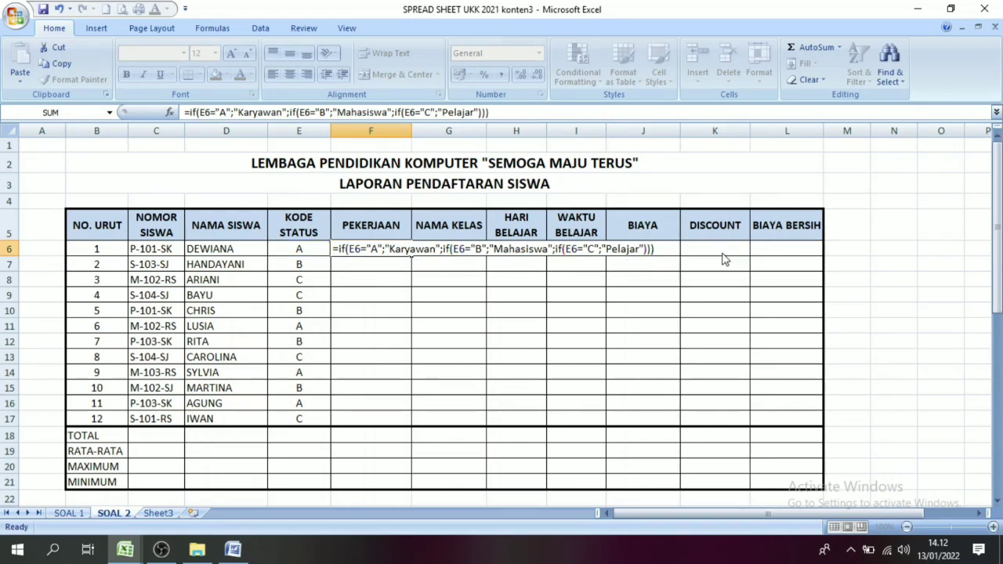
pyautogui.press('Return')
# Fill the PEKERJAAN formula from F6 down through F17 for all the students
pyautogui.click(374, 248)
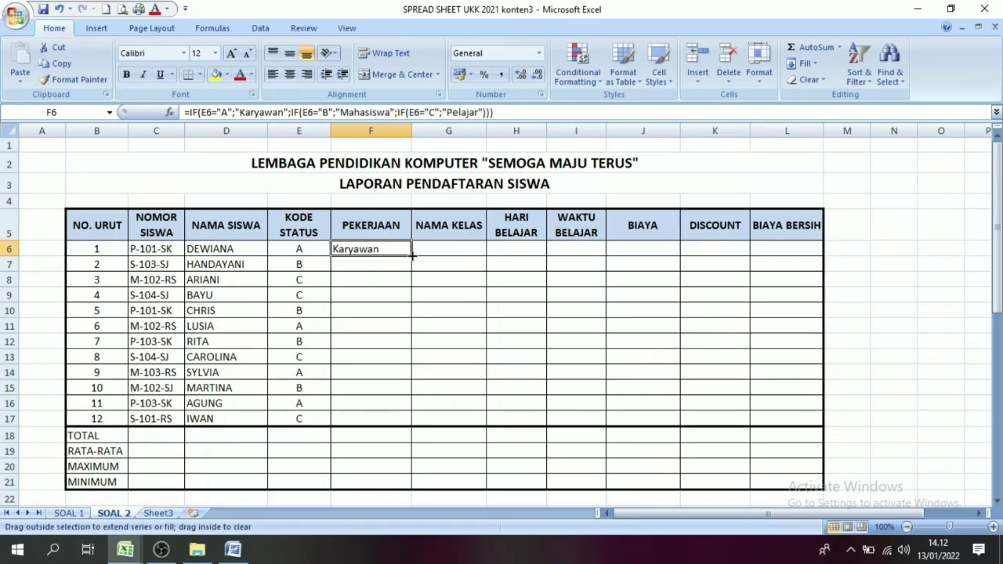
pyautogui.moveTo(411, 255); pyautogui.dragTo(413, 429)
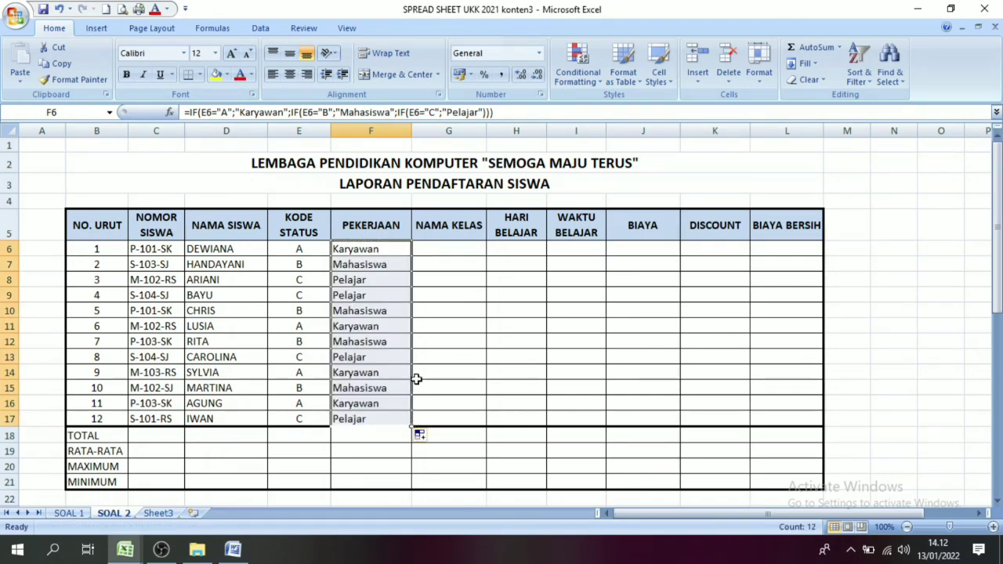
pyautogui.click(480, 310)
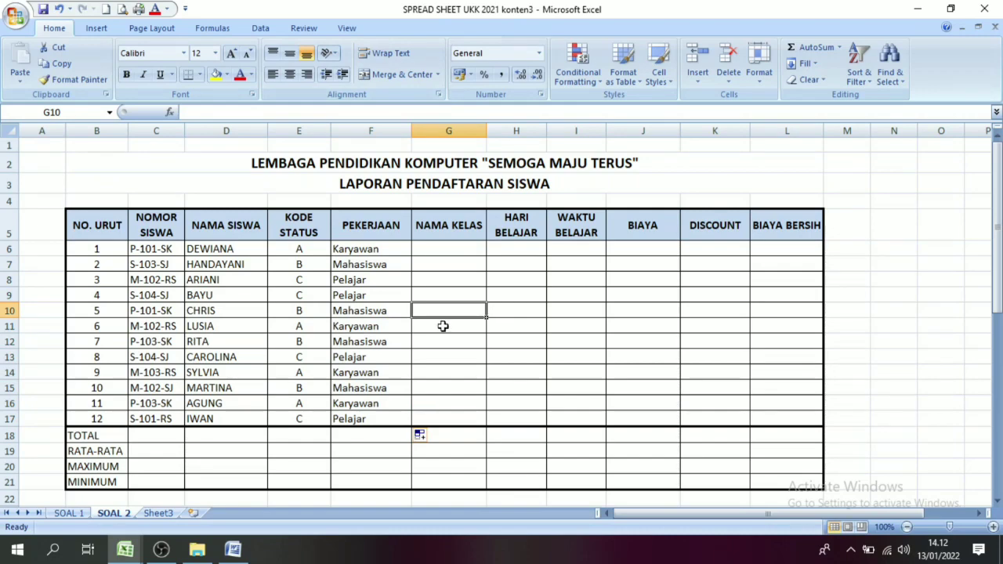
# Read rule 2 under KETENTUAN SOAL for the NAMA KELAS column and examine the TABEL VLOOKUP range it refers to
pyautogui.click(449, 225)
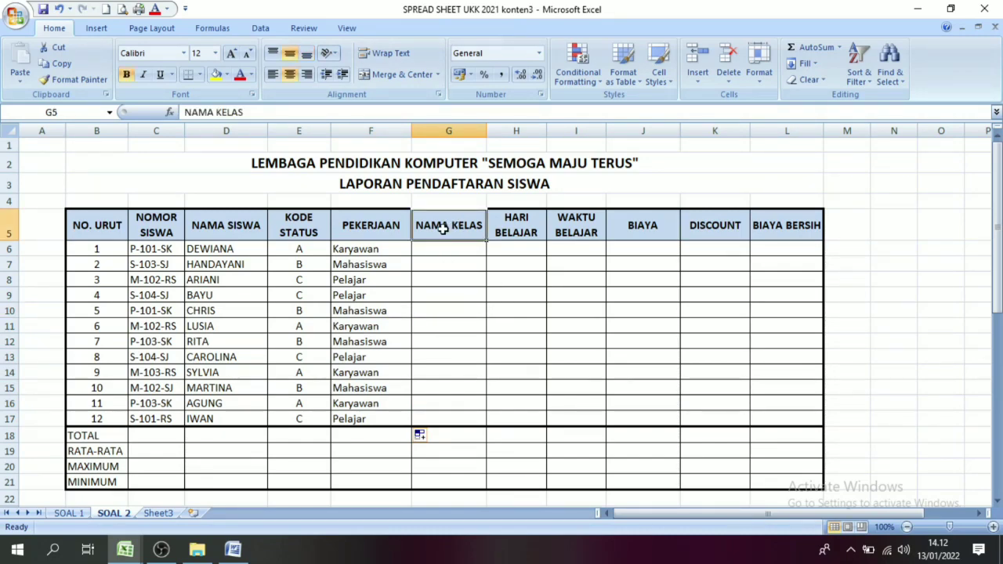
pyautogui.moveTo(997, 266); pyautogui.dragTo(997, 274)
pyautogui.moveTo(997, 342); pyautogui.dragTo(996, 402)
pyautogui.click(97, 412)
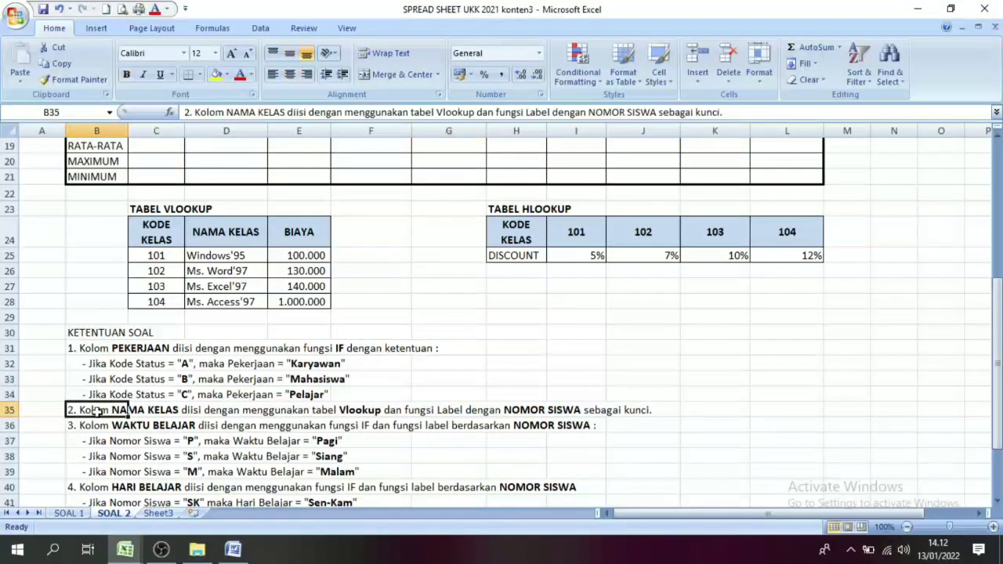
pyautogui.click(161, 409)
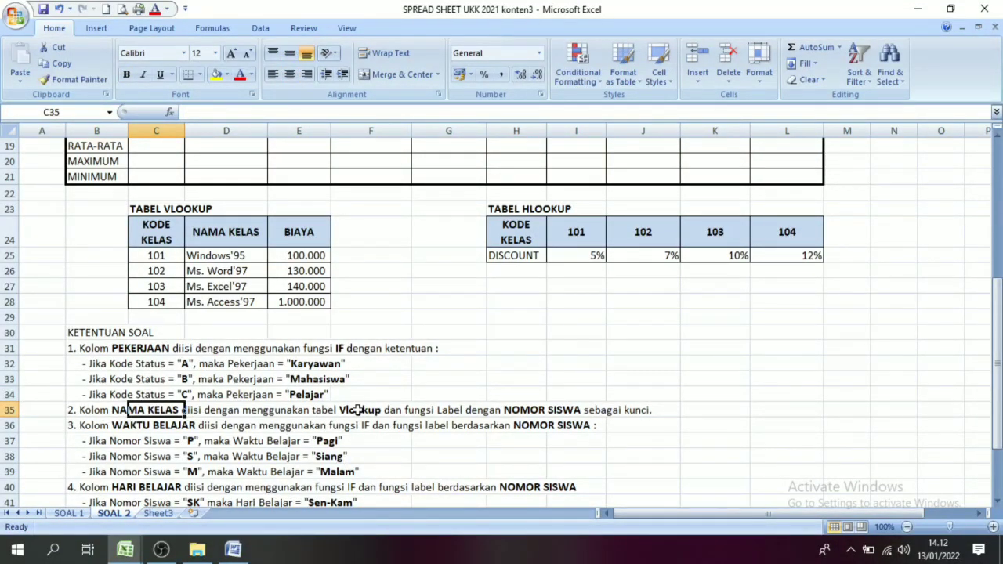
pyautogui.click(101, 410)
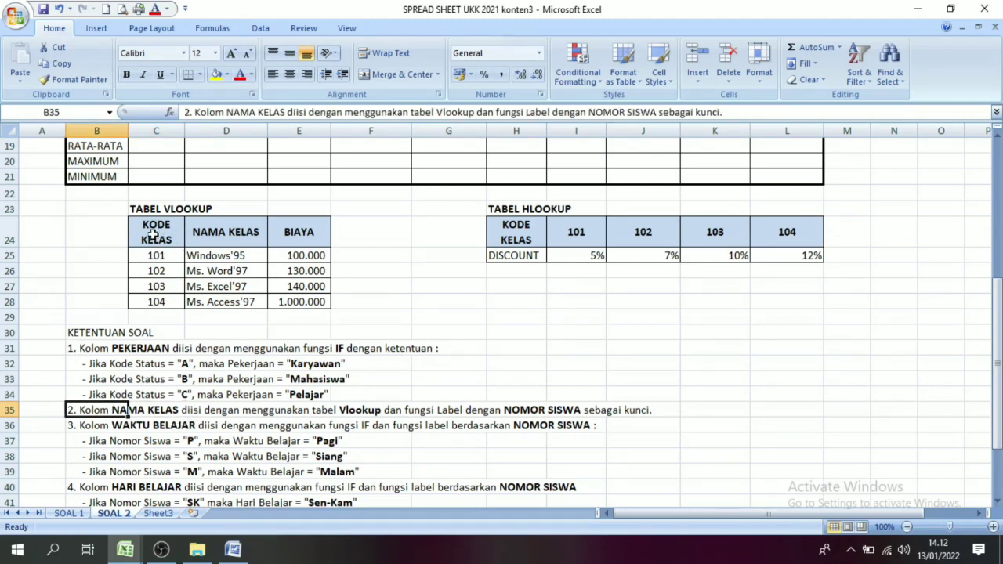
pyautogui.moveTo(155, 234); pyautogui.dragTo(321, 302)
pyautogui.click(226, 348)
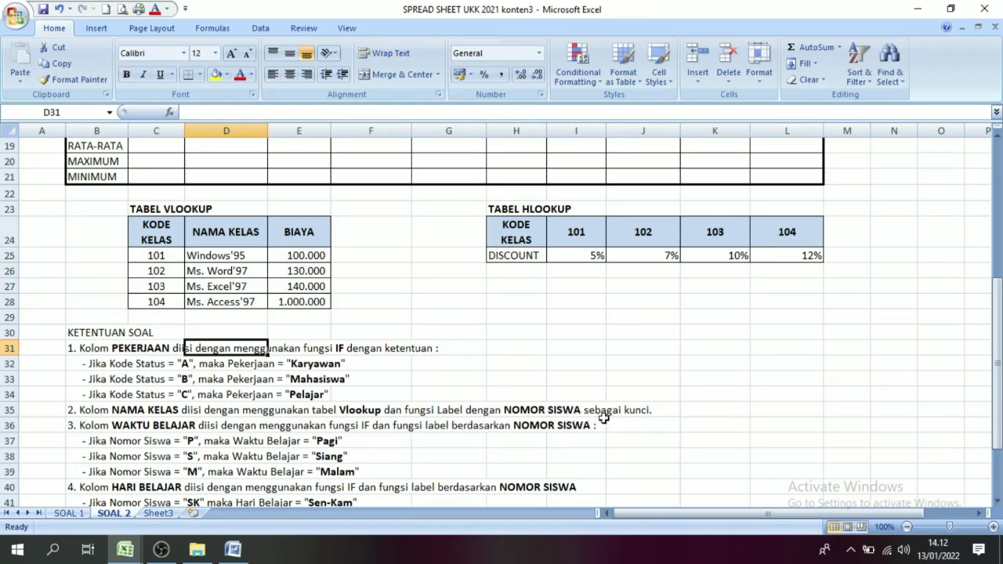
# Examine the NOMOR SISWA column, comparing the code in C6 with the KODE KELAS values in TABEL VLOOKUP
pyautogui.moveTo(997, 365); pyautogui.dragTo(997, 227)
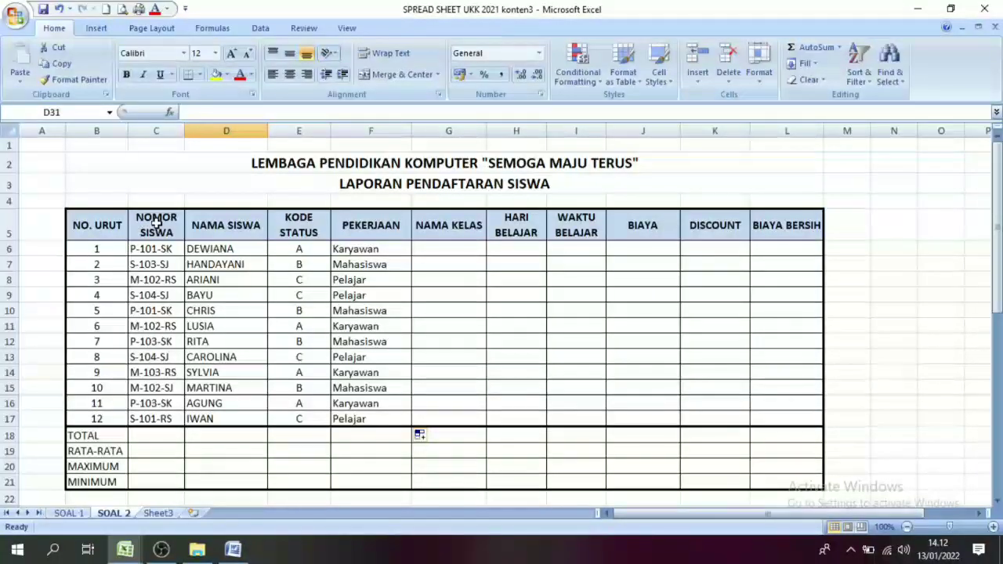
pyautogui.moveTo(141, 225); pyautogui.dragTo(156, 409)
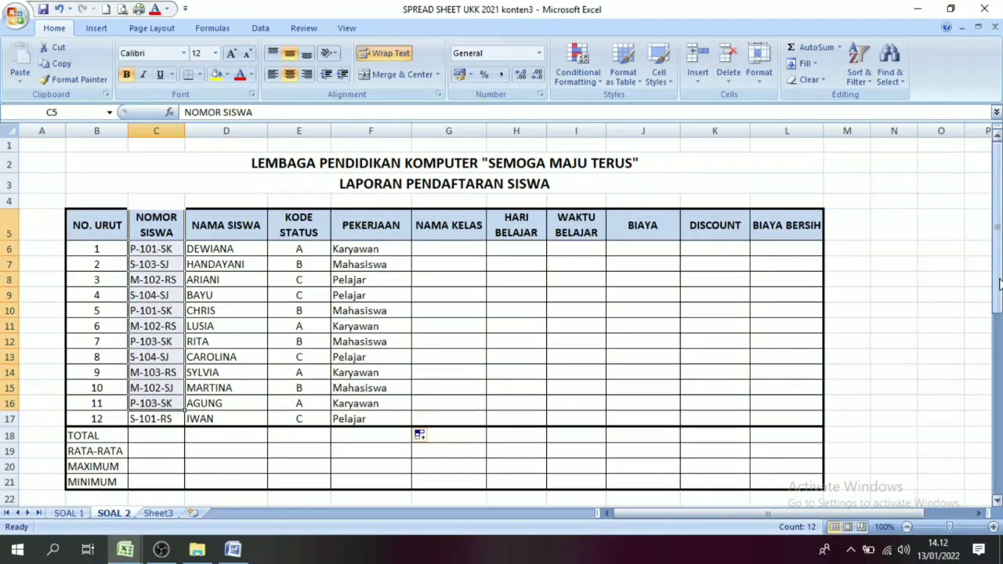
pyautogui.scroll(-1, 426, 297)
pyautogui.click(157, 159)
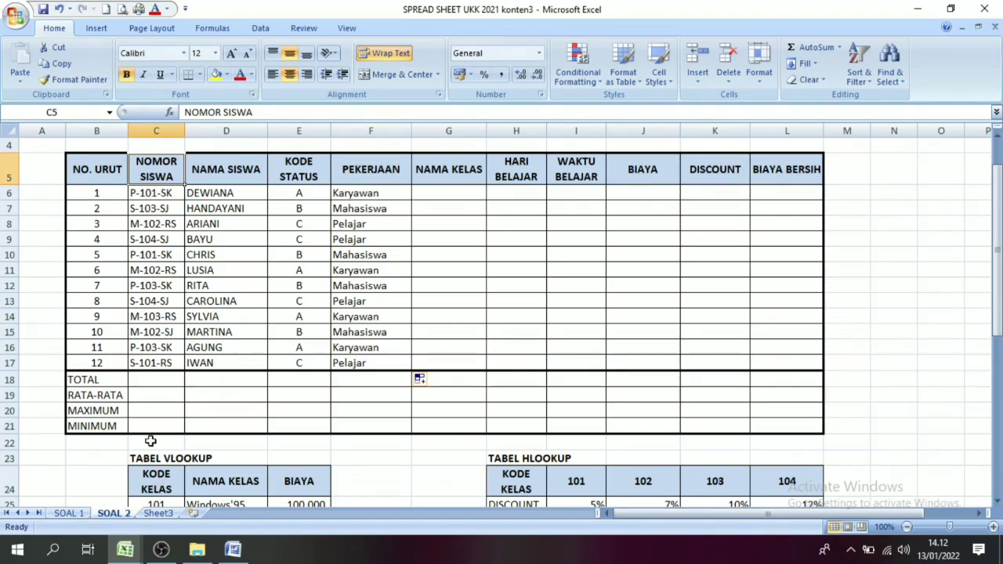
pyautogui.click(157, 198)
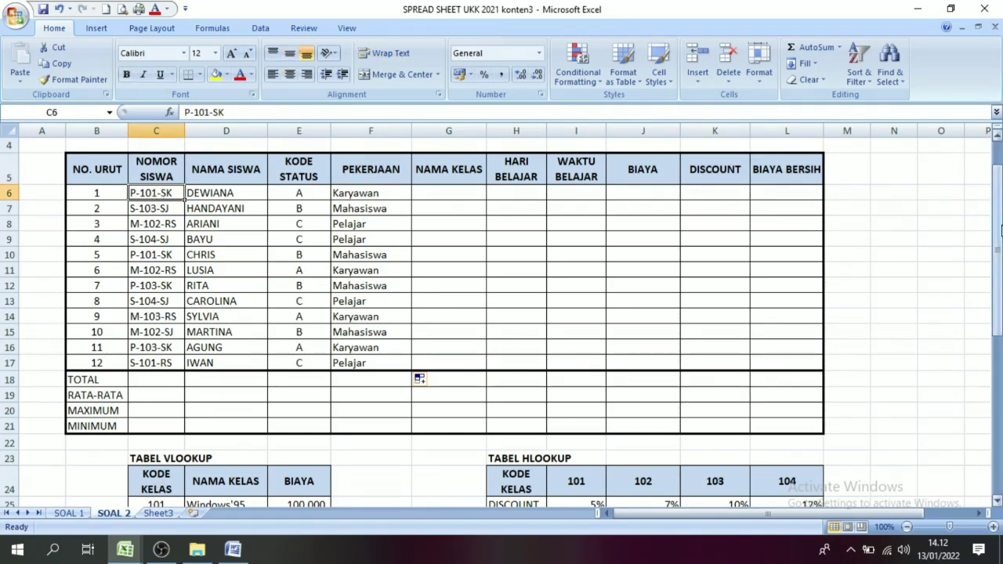
pyautogui.moveTo(997, 227); pyautogui.dragTo(997, 258)
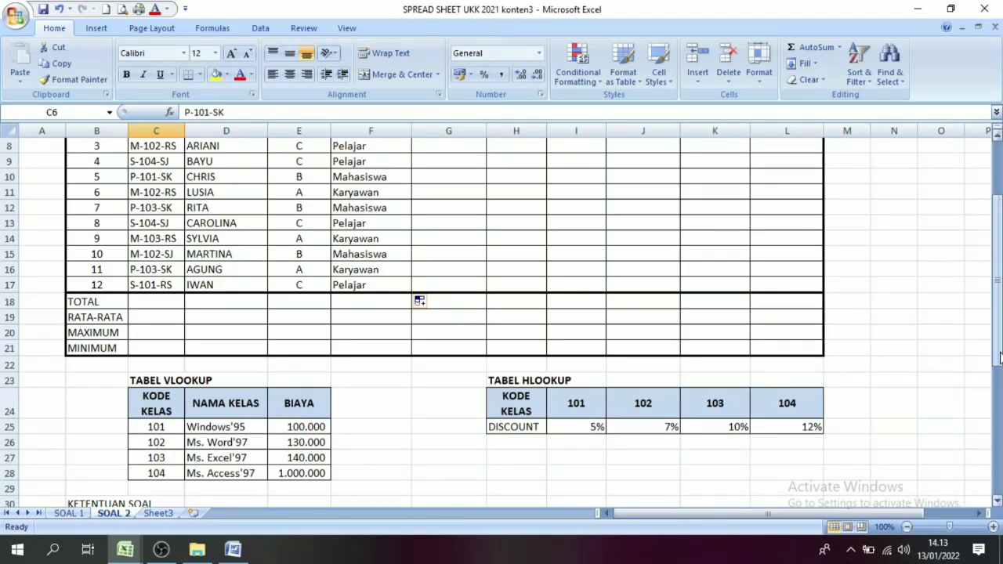
pyautogui.moveTo(998, 356); pyautogui.dragTo(999, 298)
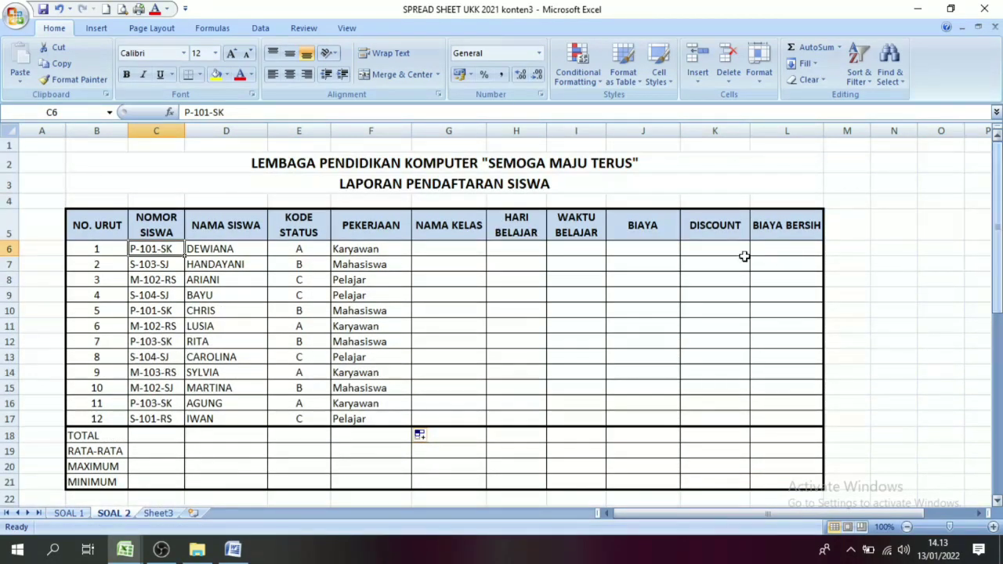
pyautogui.click(152, 227)
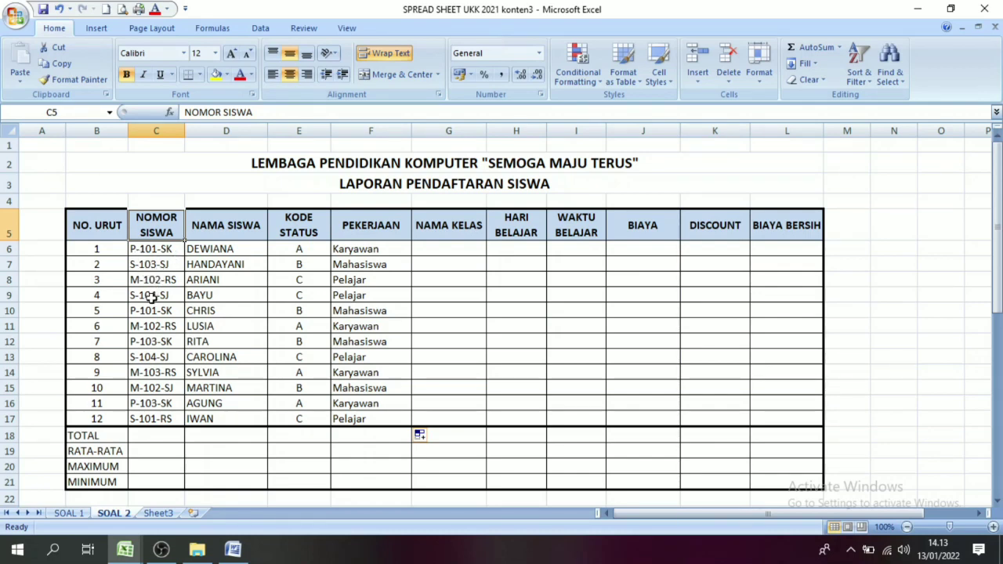
pyautogui.click(134, 250)
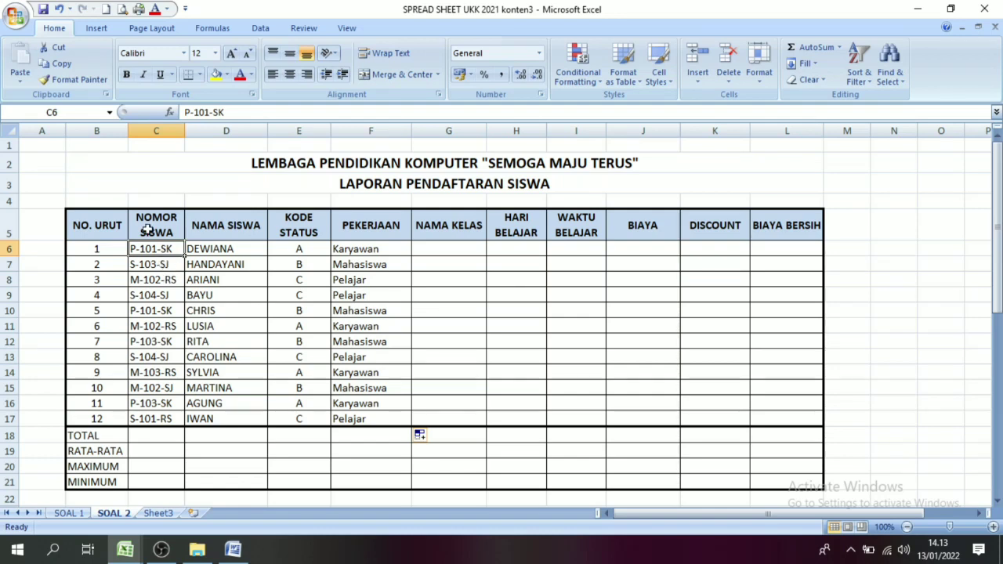
# Check the empty NAMA KELAS cell G6 against the class names listed in D25:D28 of TABEL VLOOKUP
pyautogui.click(454, 248)
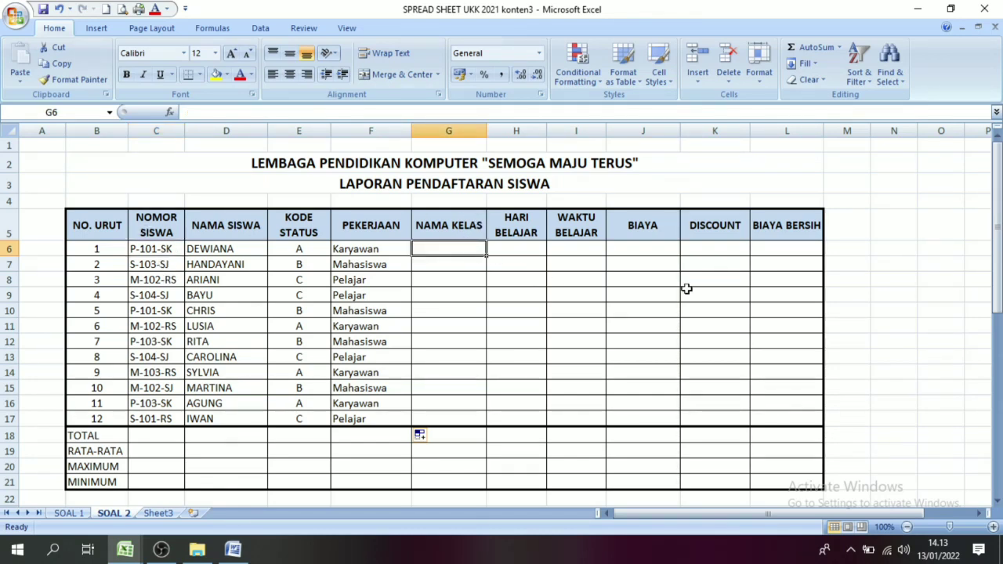
pyautogui.moveTo(997, 298); pyautogui.dragTo(997, 337)
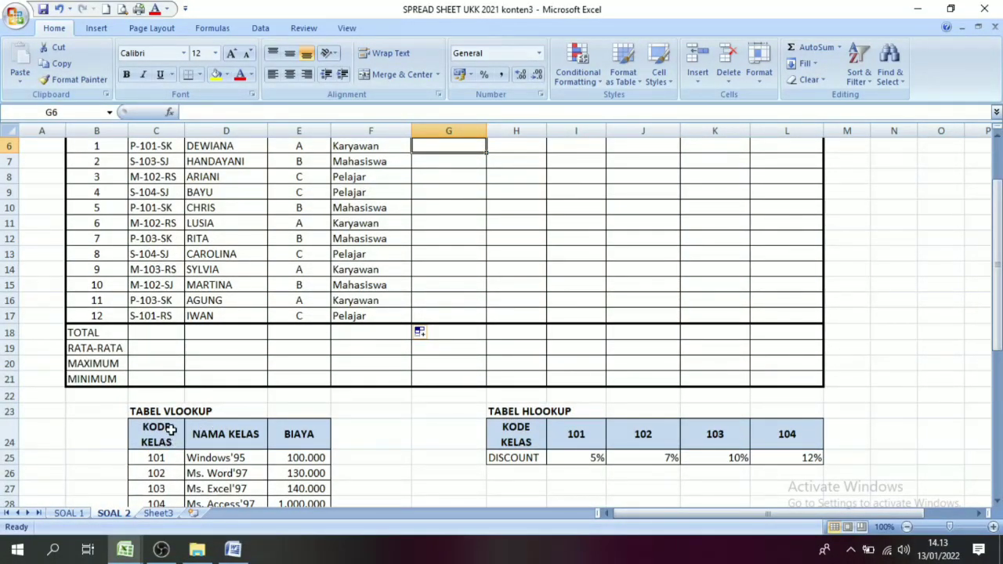
pyautogui.moveTo(996, 298); pyautogui.dragTo(997, 320)
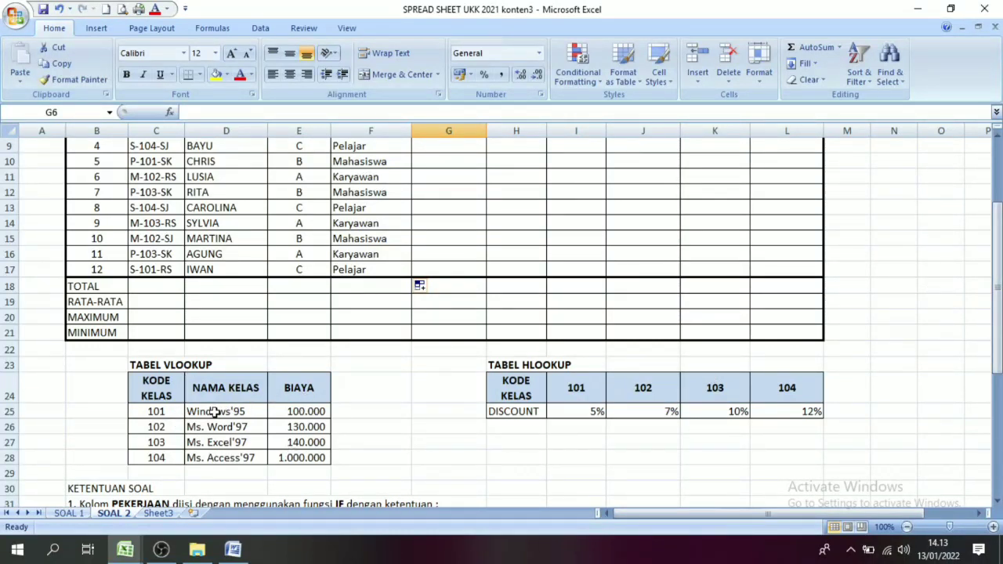
pyautogui.moveTo(214, 414); pyautogui.dragTo(211, 456)
pyautogui.click(179, 365)
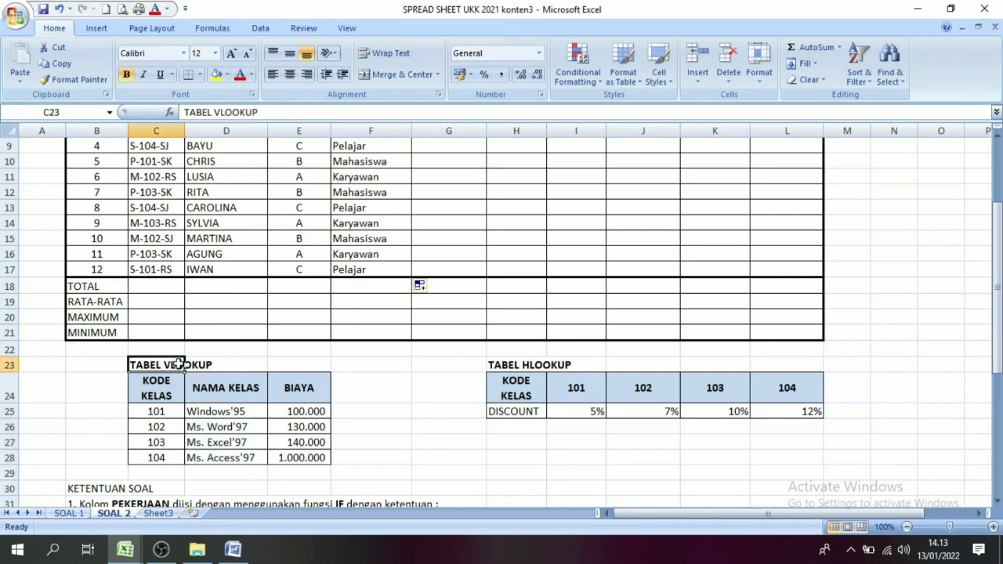
pyautogui.moveTo(997, 287); pyautogui.dragTo(997, 228)
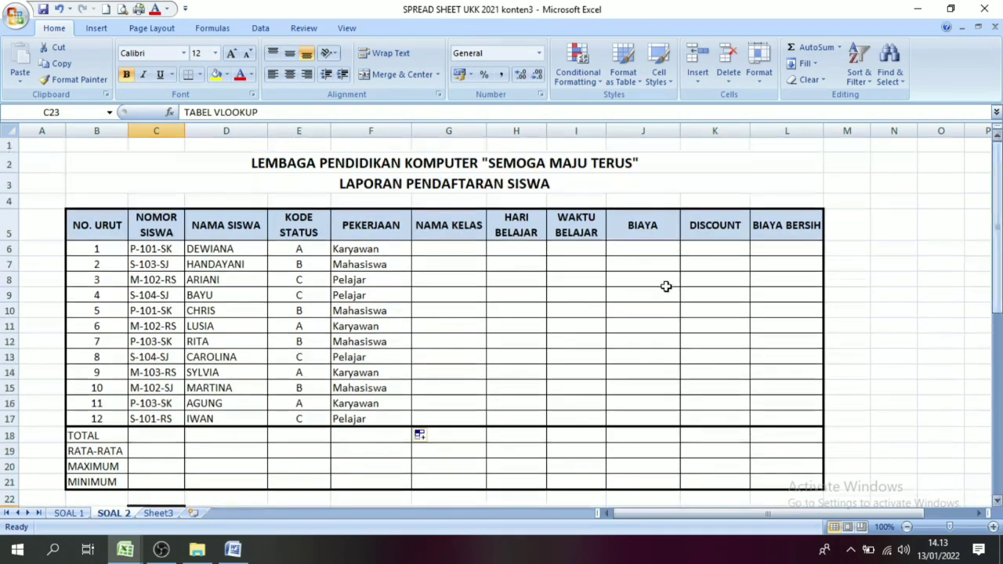
# Begin a VLOOKUP formula in the NAMA KELAS cell G6 and check the KODE KELAS values in TABEL VLOOKUP
pyautogui.click(442, 250)
pyautogui.write('=vl')
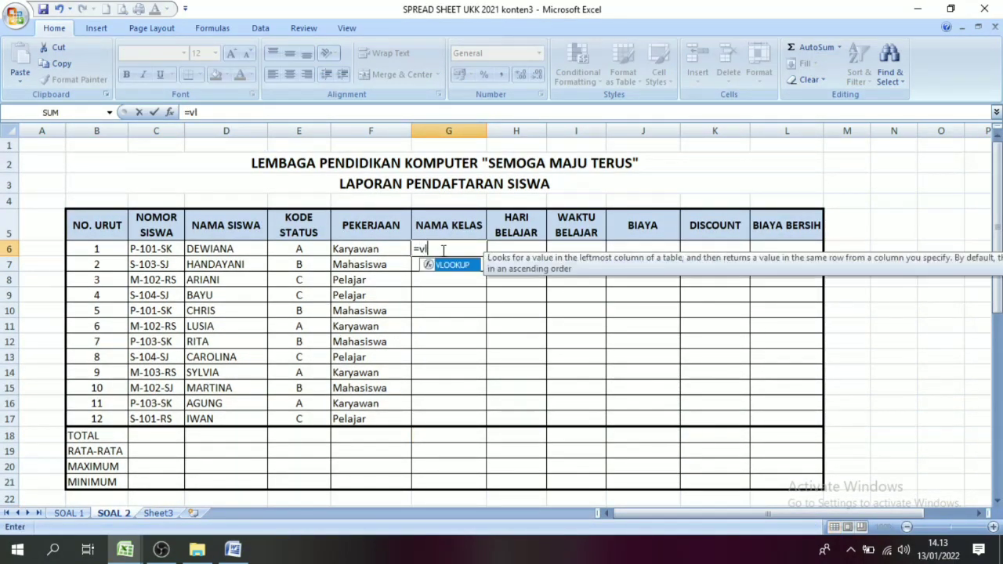
pyautogui.write('ookup(')
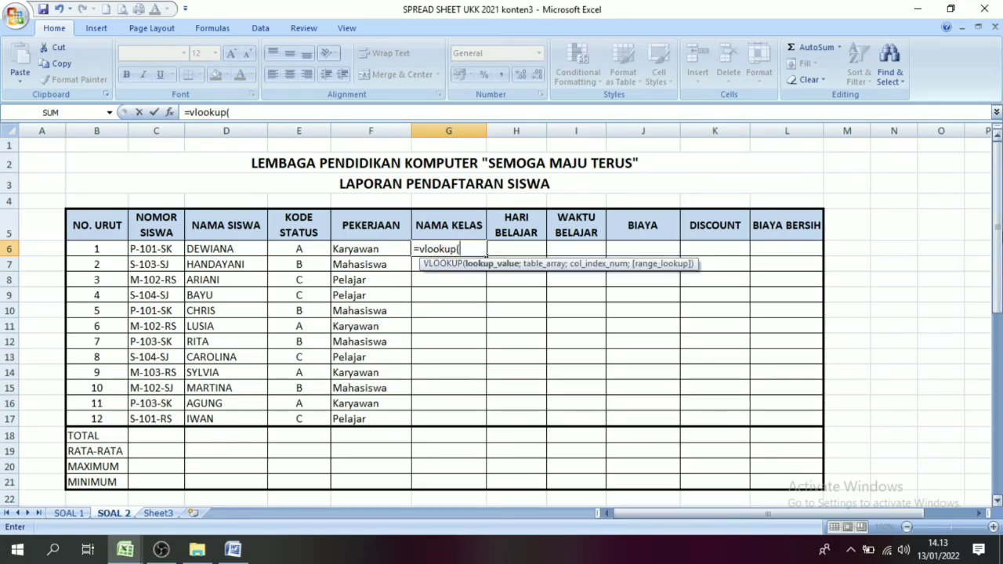
pyautogui.moveTo(998, 256); pyautogui.dragTo(998, 290)
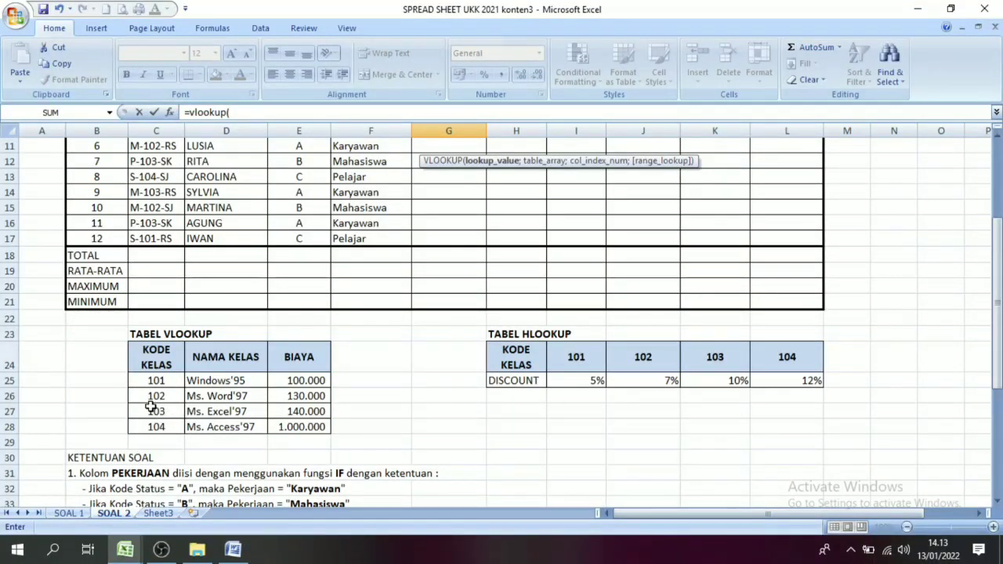
pyautogui.moveTo(999, 312); pyautogui.dragTo(998, 277)
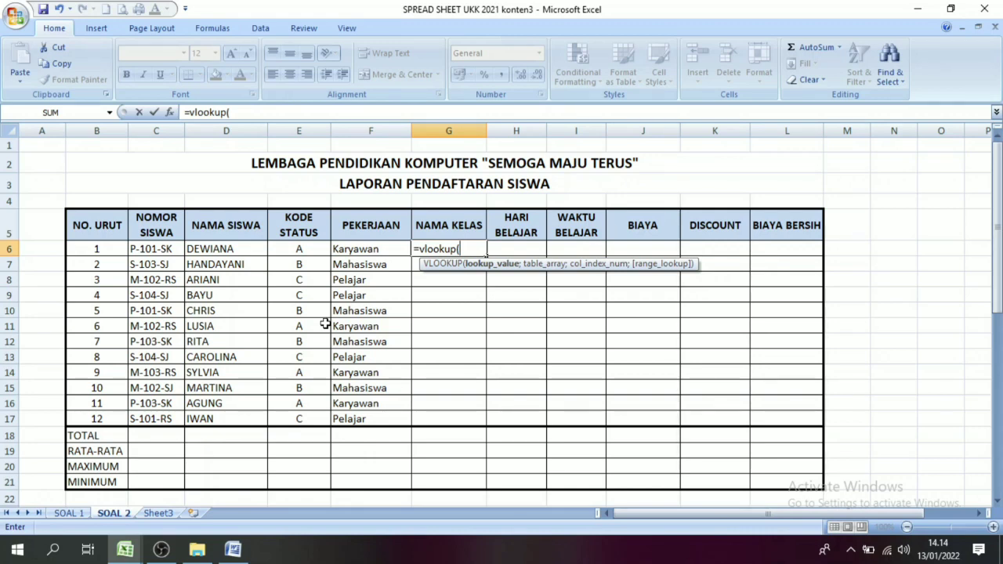
# Enter MID(C6;3;3) as the lookup value of the VLOOKUP formula in G6 to extract the class code from NOMOR SISWA
pyautogui.write('MID(')
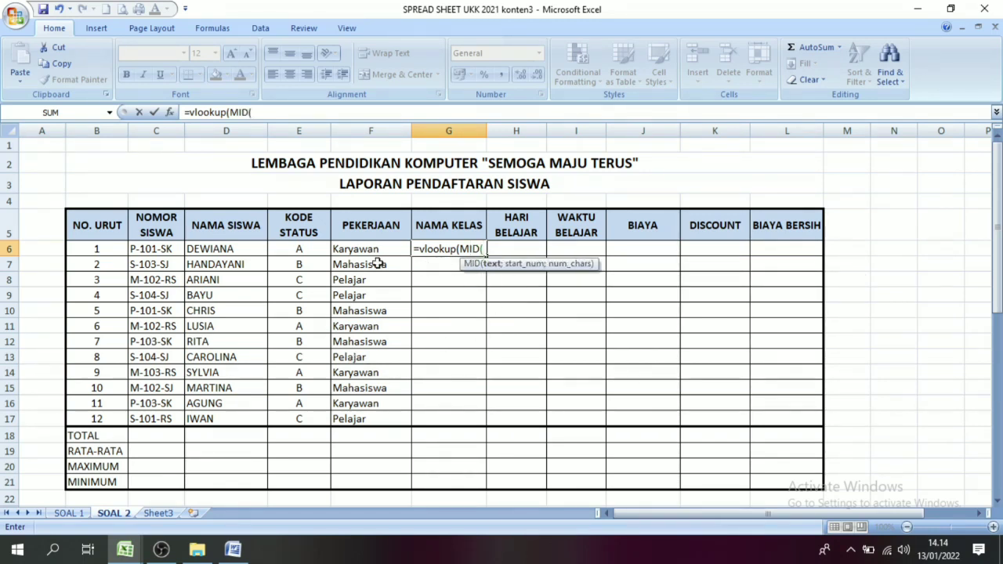
pyautogui.click(156, 248)
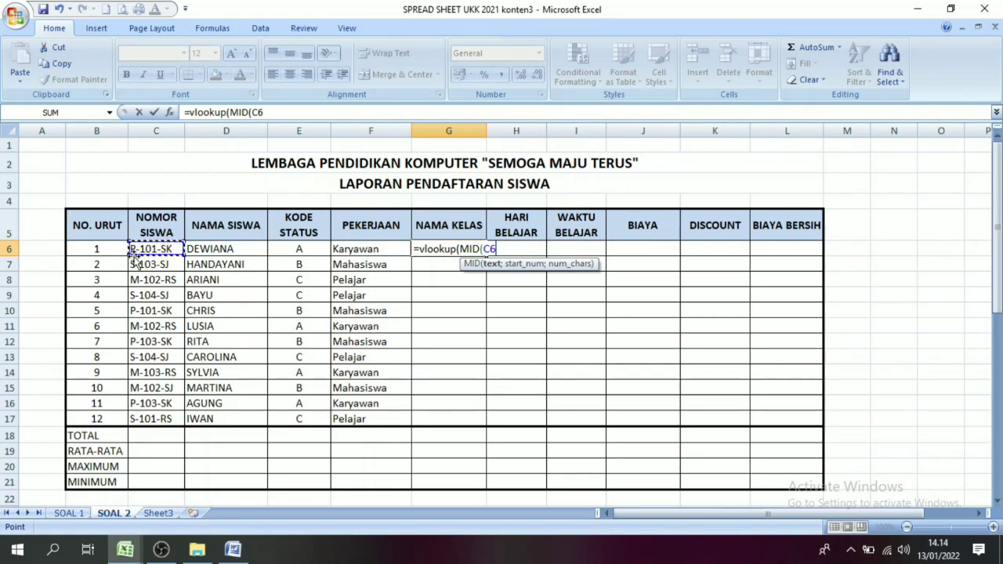
pyautogui.write(';')
pyautogui.click(146, 252)
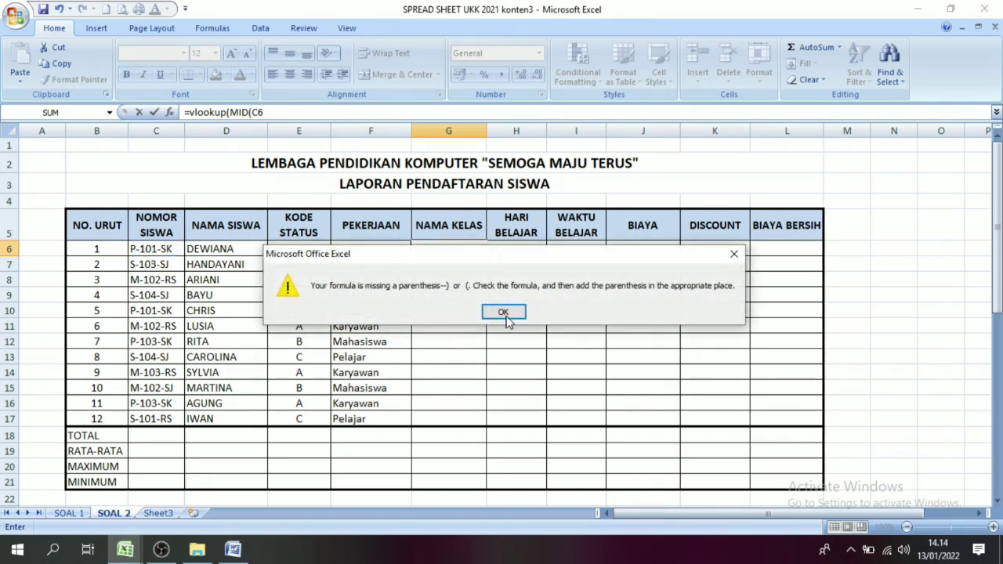
pyautogui.click(503, 312)
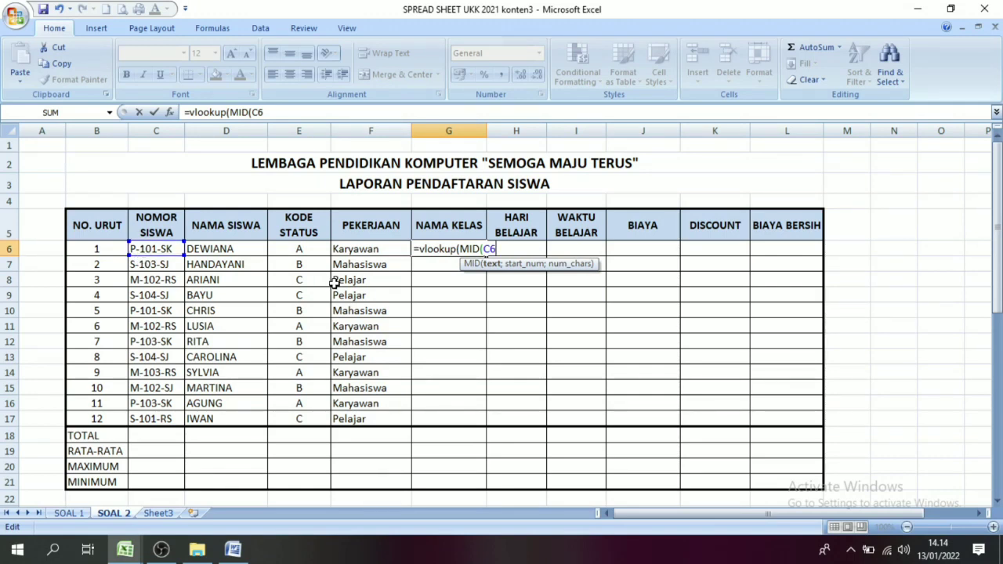
pyautogui.write(';3')
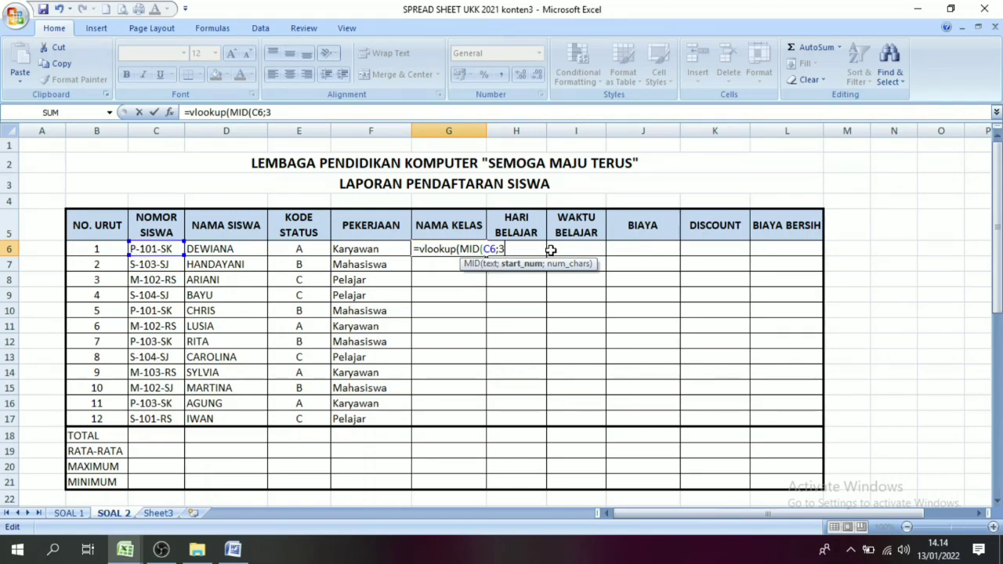
pyautogui.write(';3')
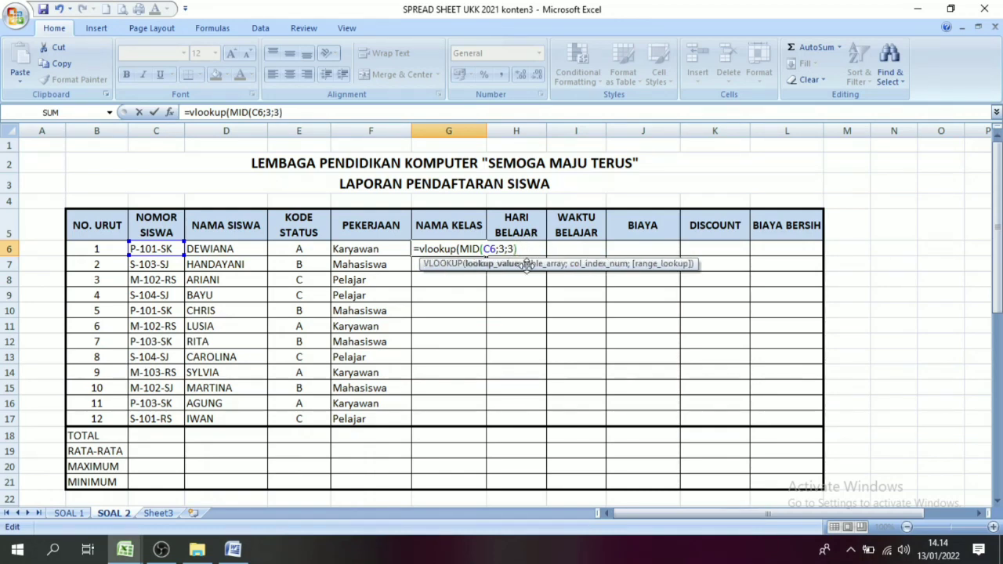
pyautogui.write(';')
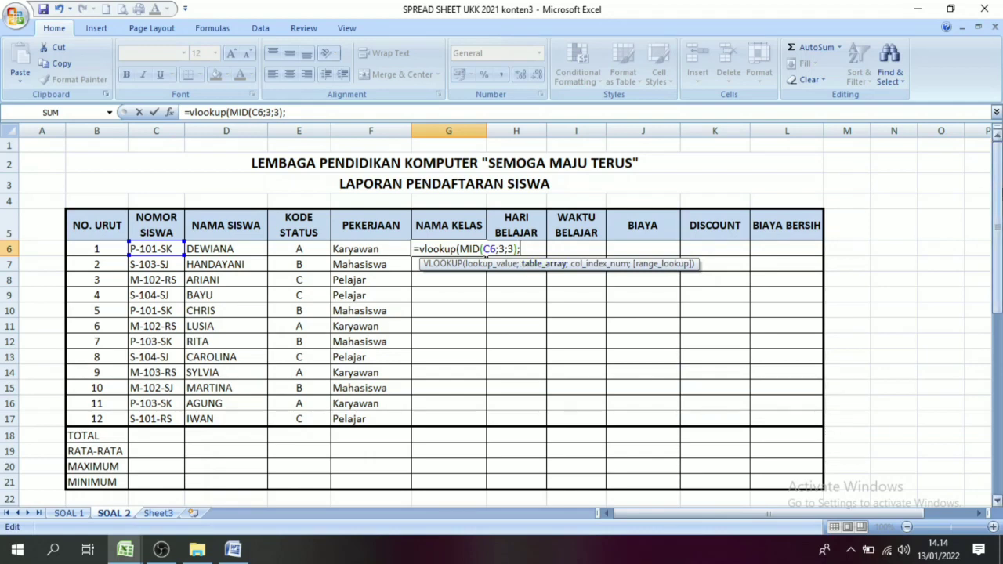
# Set the formula's table array to the KODE KELAS and NAMA KELAS data of TABEL VLOOKUP as the absolute range $C$25:$D$28
pyautogui.moveTo(999, 215); pyautogui.dragTo(1000, 285)
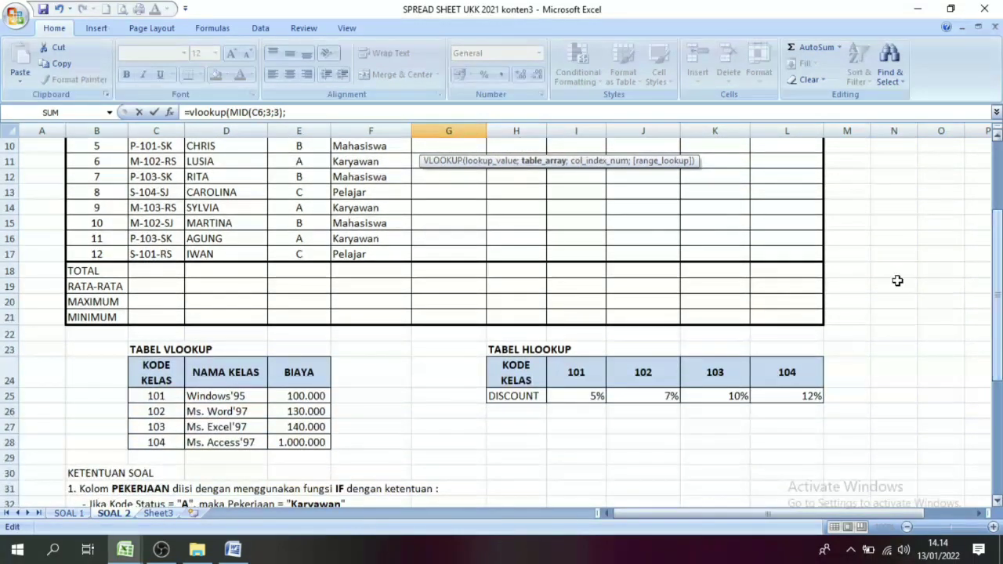
pyautogui.click(148, 396)
pyautogui.moveTo(148, 395); pyautogui.dragTo(235, 441)
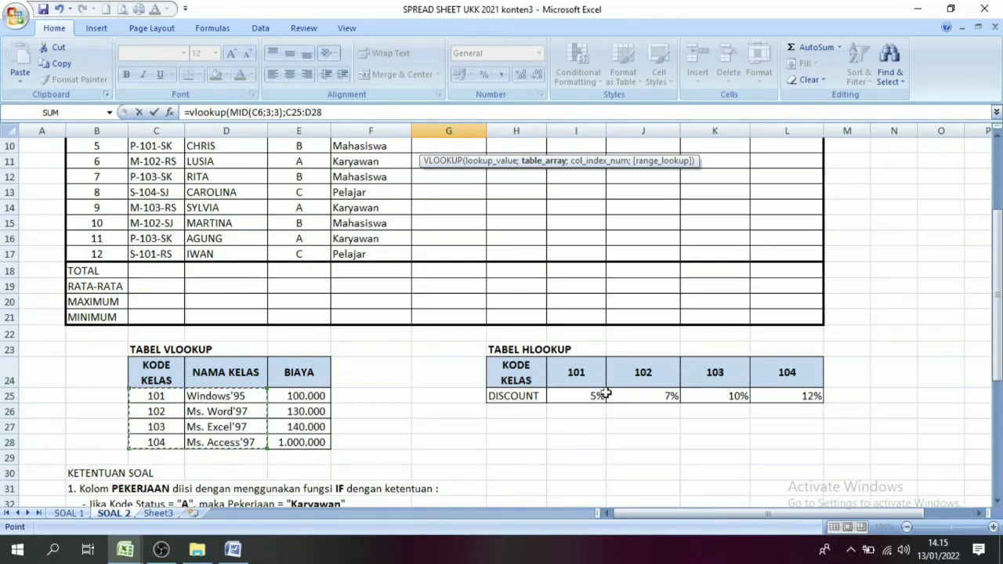
pyautogui.scroll(3, 622, 182)
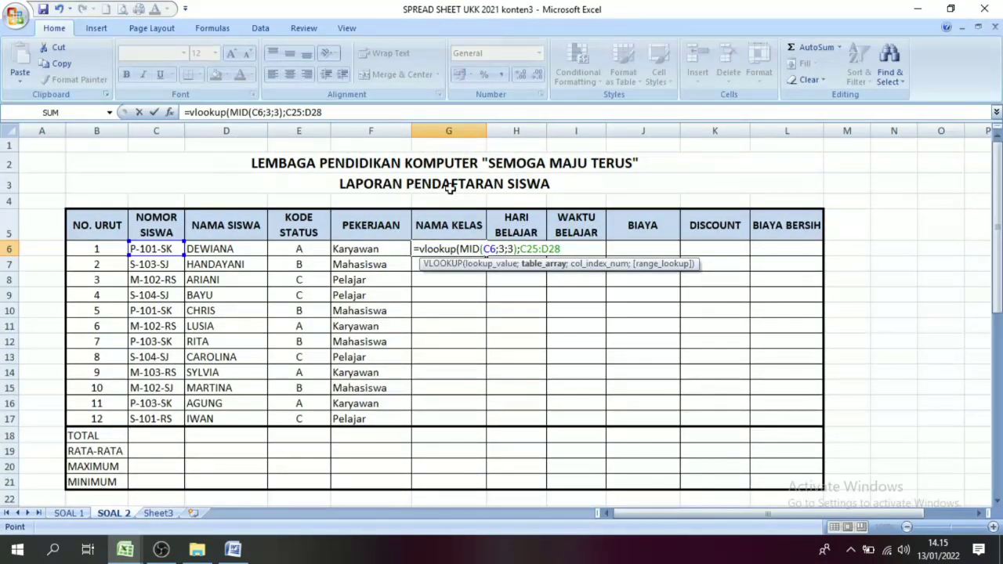
pyautogui.moveTo(999, 261); pyautogui.dragTo(1000, 284)
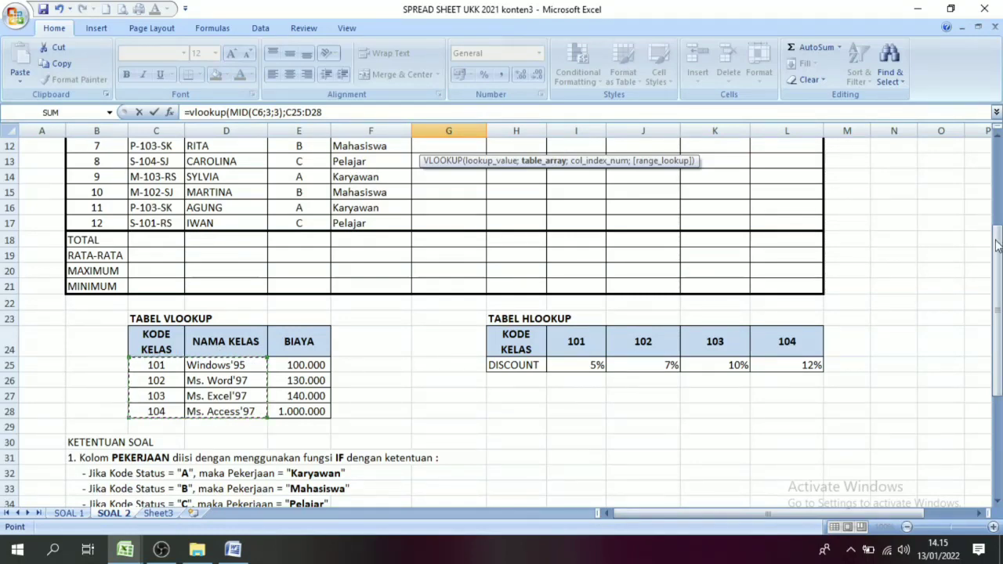
pyautogui.moveTo(999, 328); pyautogui.dragTo(999, 243)
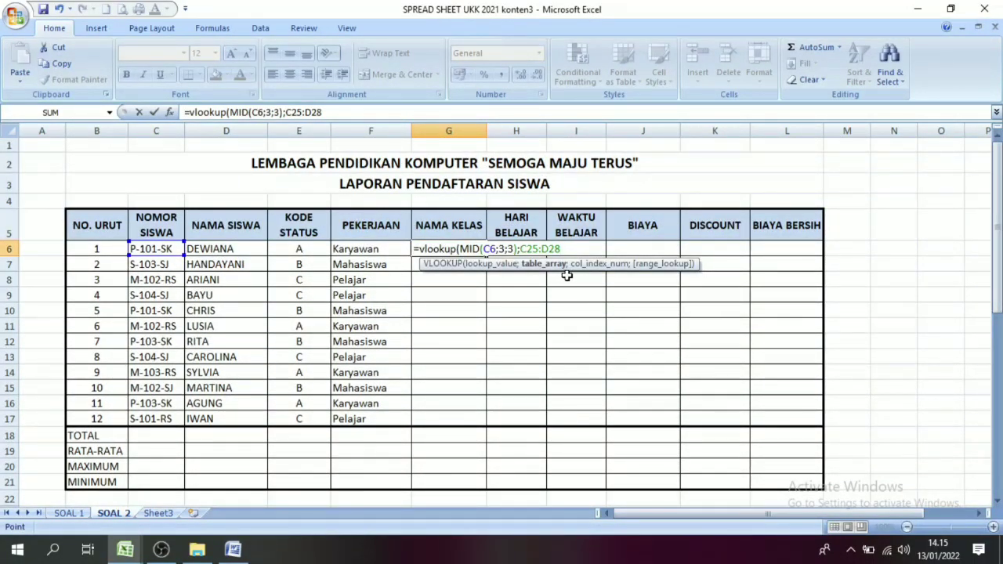
pyautogui.press('F4')
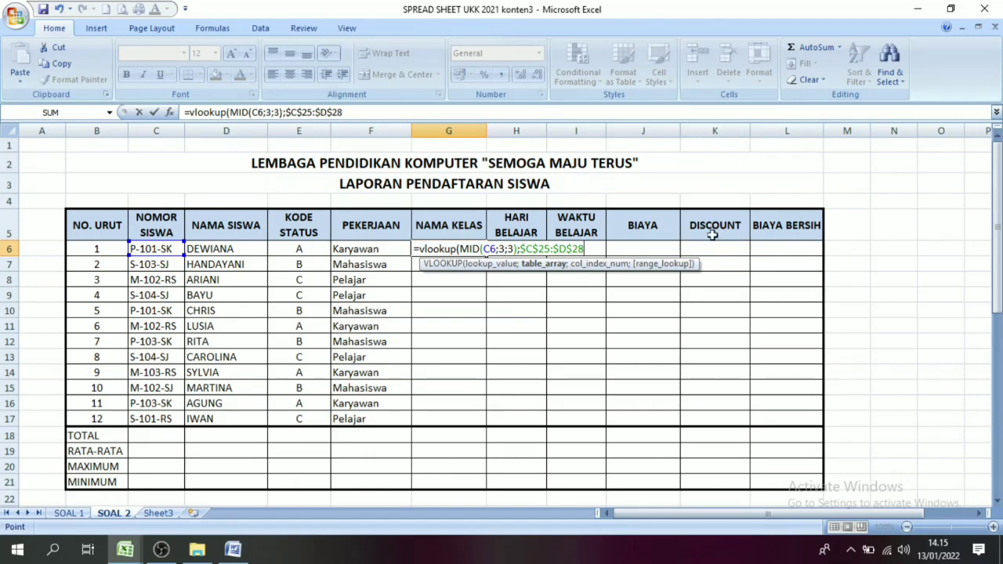
# Set column index 2 for the NAMA KELAS column in the VLOOKUP and complete the formula in G6
pyautogui.moveTo(998, 240); pyautogui.dragTo(997, 273)
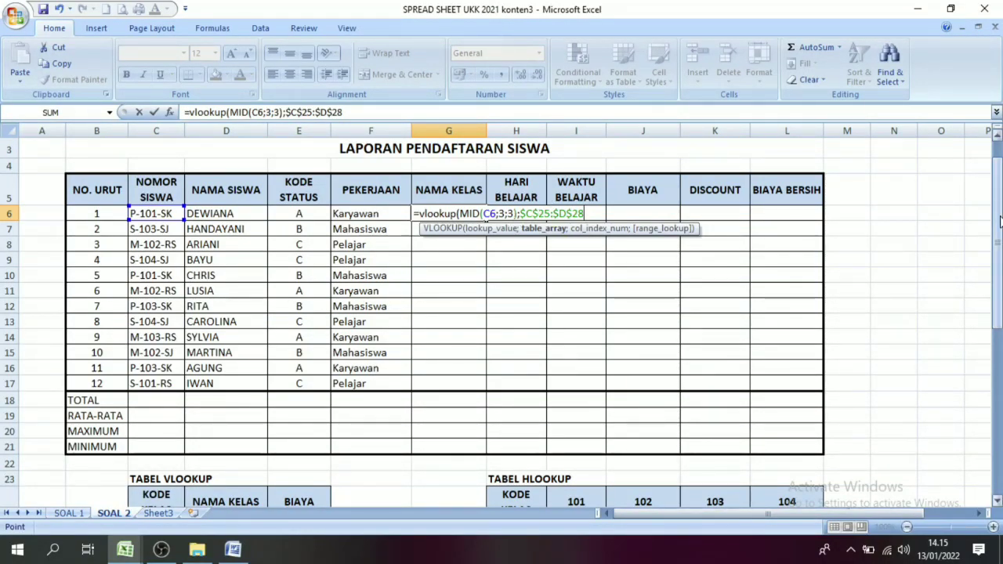
pyautogui.moveTo(998, 231); pyautogui.dragTo(998, 236)
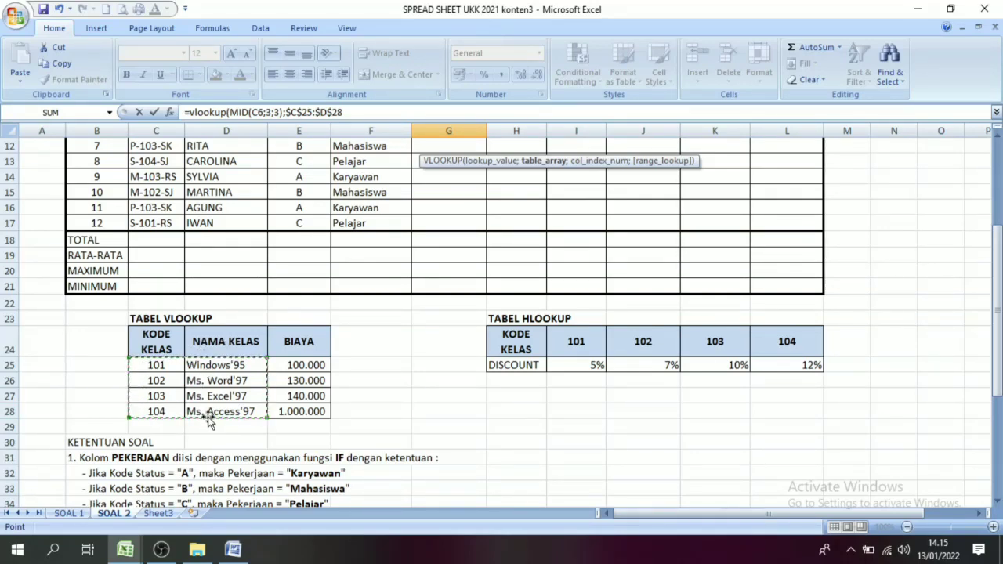
pyautogui.moveTo(999, 310); pyautogui.dragTo(998, 220)
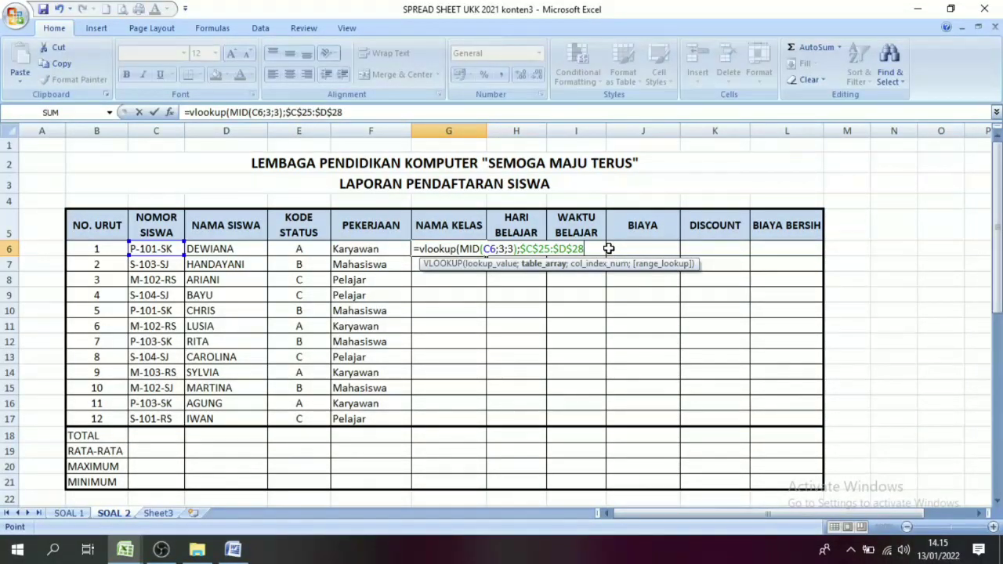
pyautogui.write(';2')
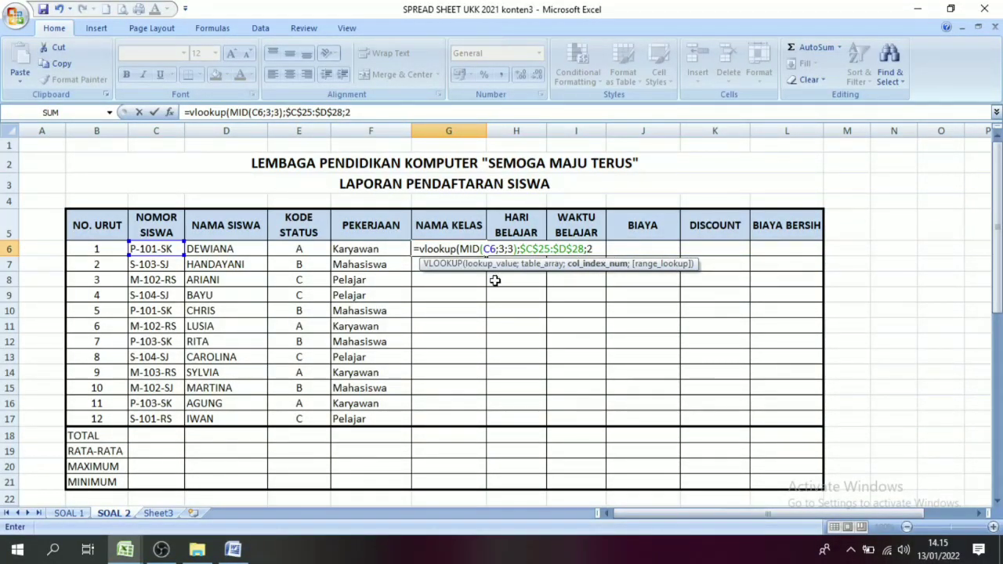
pyautogui.press('Return')
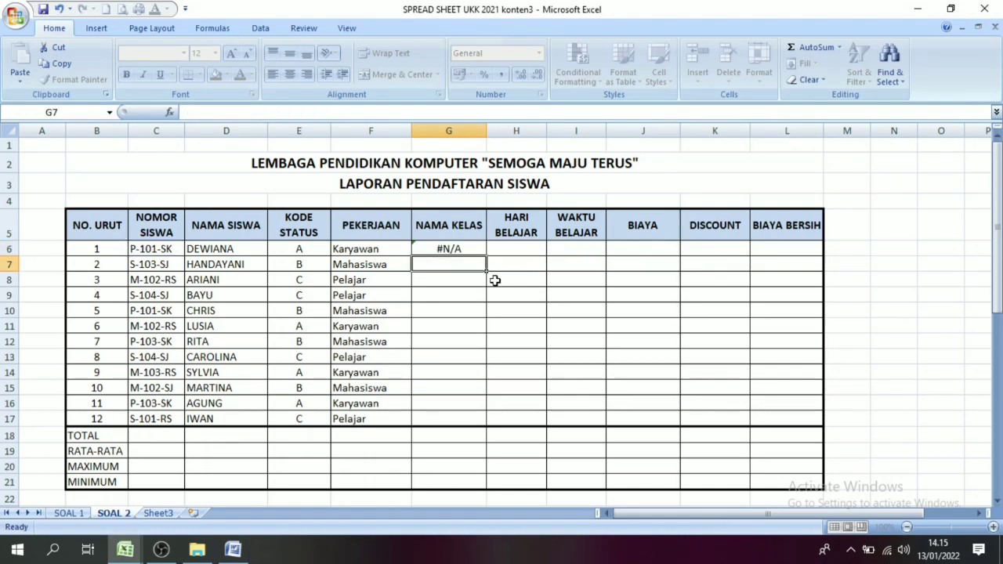
# Examine the VLOOKUP formula in G6 against the KODE KELAS entry in C25 of TABEL VLOOKUP
pyautogui.click(453, 248)
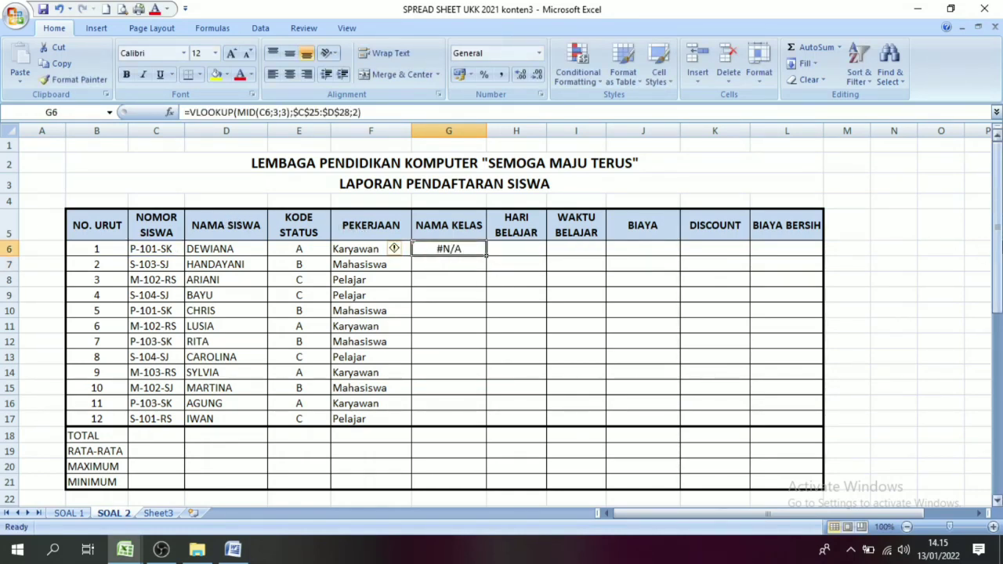
pyautogui.moveTo(999, 258)
pyautogui.mouseDown()
pyautogui.moveTo(998, 284)
pyautogui.moveTo(999, 259)
pyautogui.mouseUp()
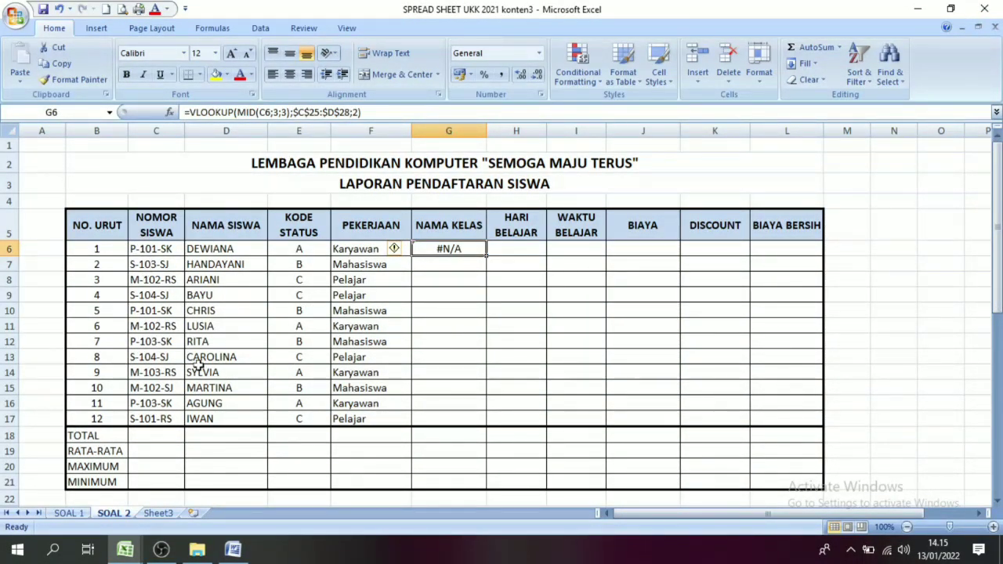
pyautogui.moveTo(997, 247); pyautogui.dragTo(997, 235)
pyautogui.scroll(-5, 686, 352)
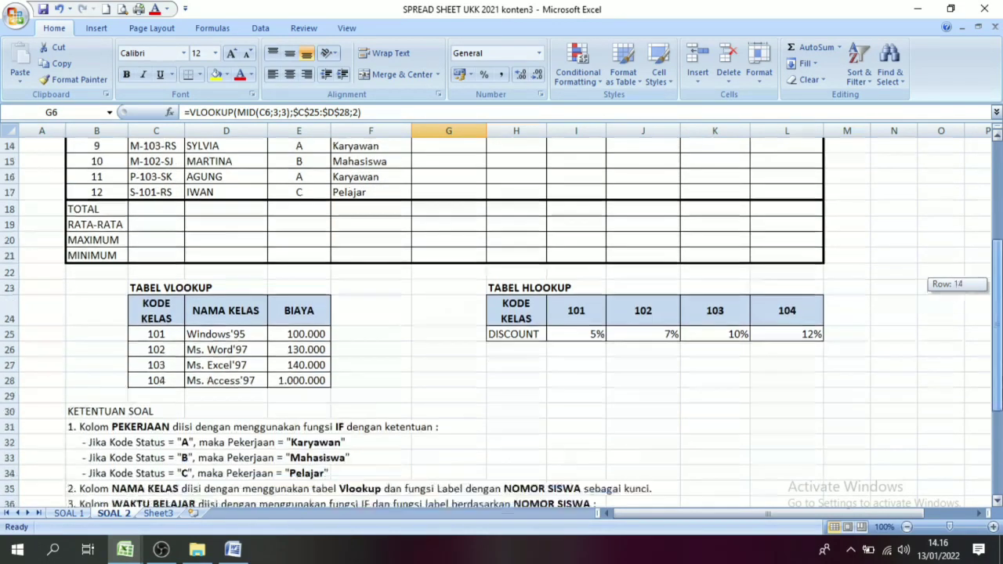
pyautogui.click(156, 319)
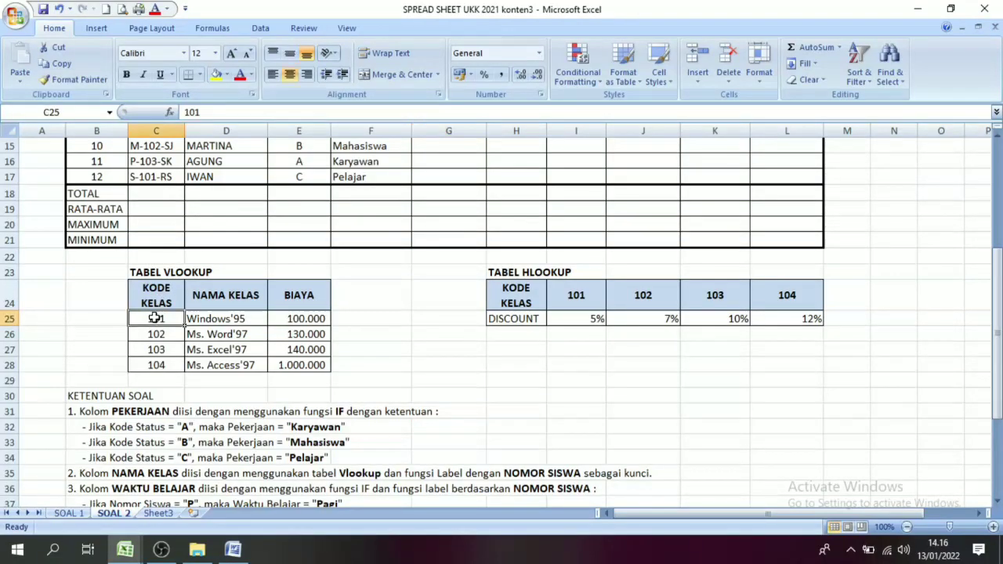
pyautogui.moveTo(999, 323); pyautogui.dragTo(998, 238)
pyautogui.click(448, 195)
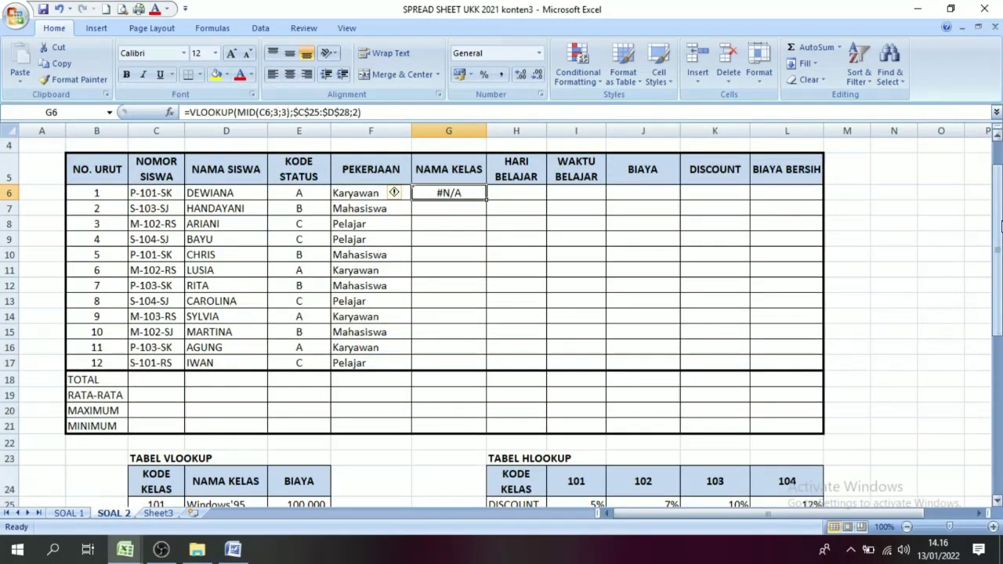
pyautogui.moveTo(999, 200); pyautogui.dragTo(998, 227)
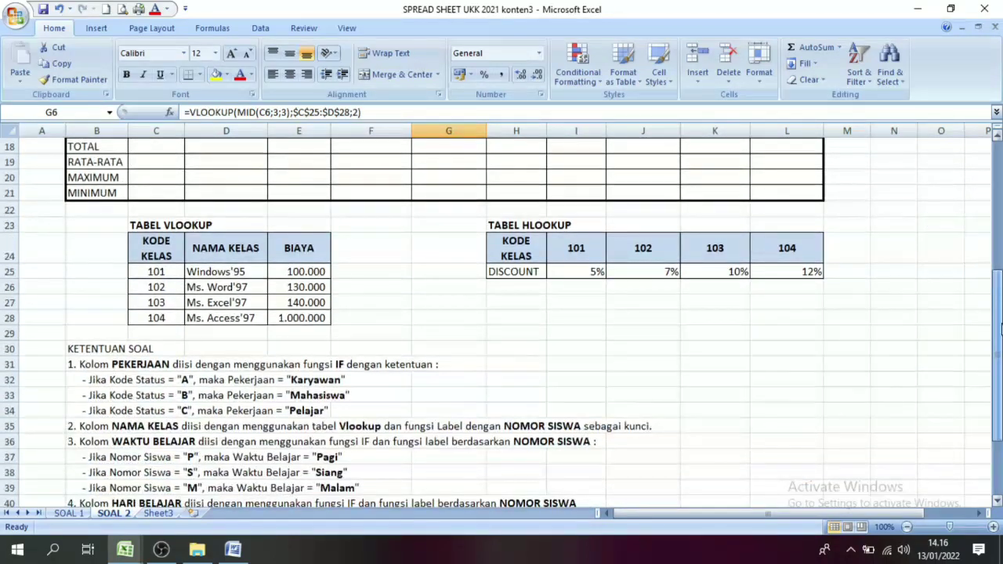
# Convert the KODE KELAS entries 101, 102, 103 and 104 in C25:C28 of TABEL VLOOKUP to text with a leading apostrophe
pyautogui.click(154, 273)
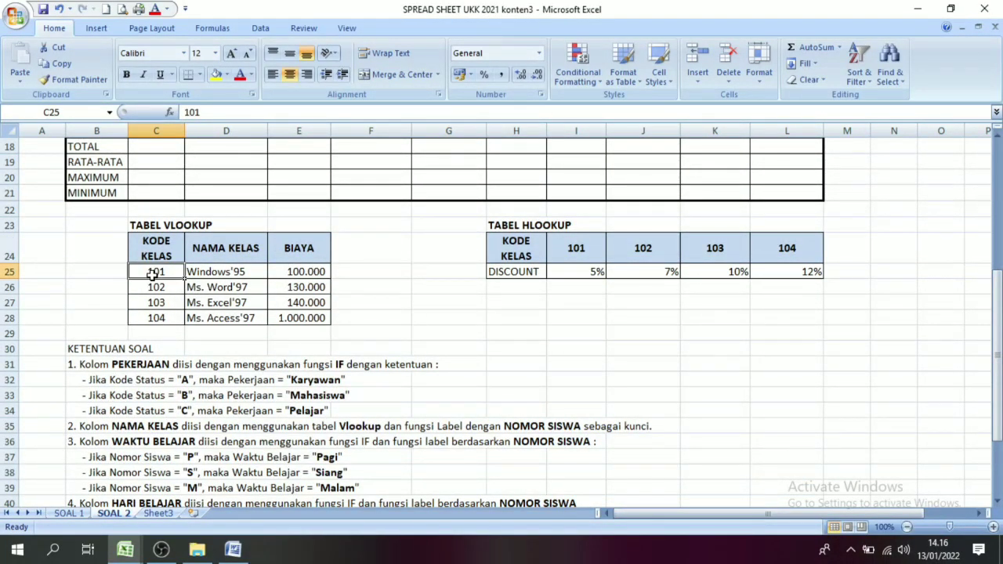
pyautogui.click(186, 112)
pyautogui.write("'")
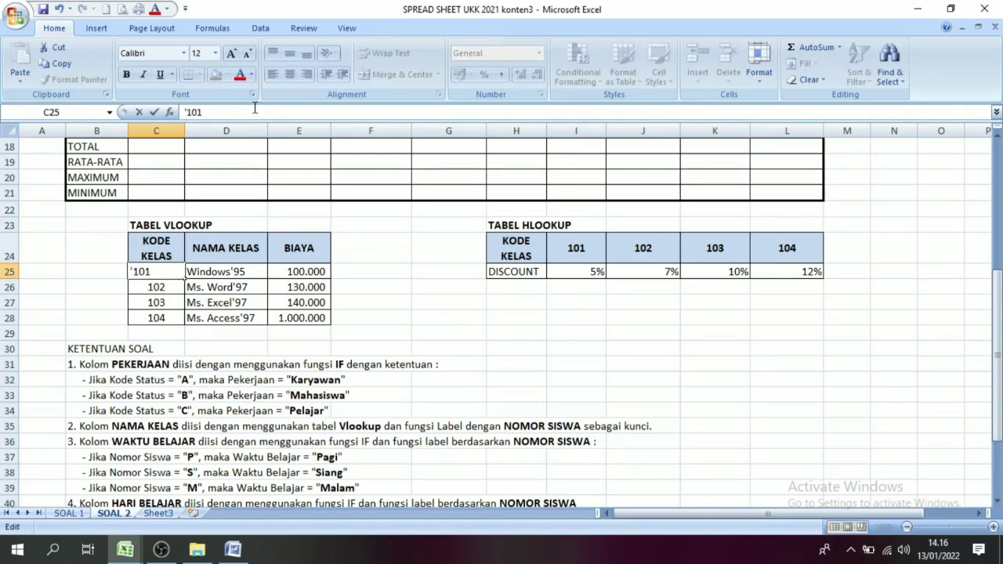
pyautogui.press('Return')
pyautogui.click(255, 111)
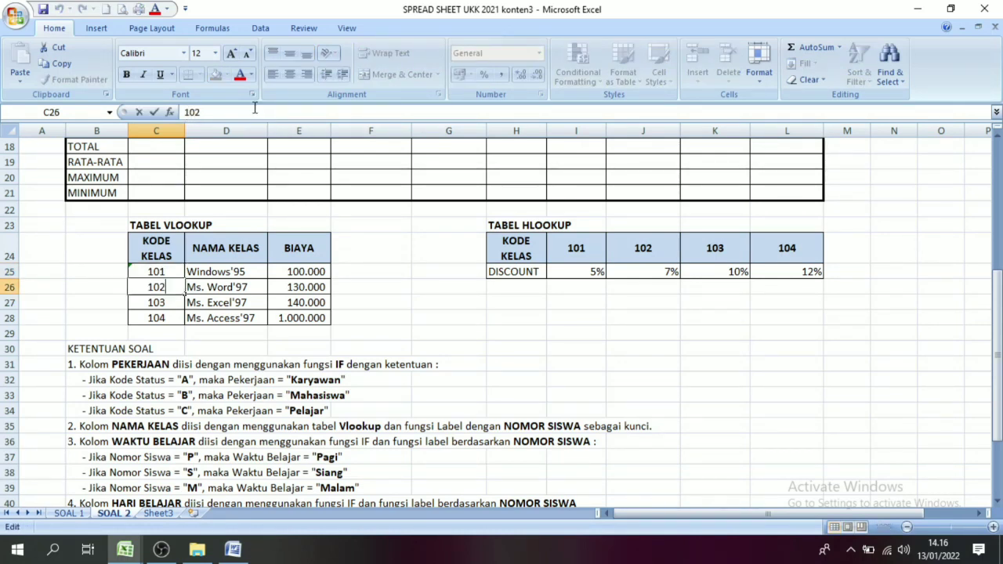
pyautogui.write("'")
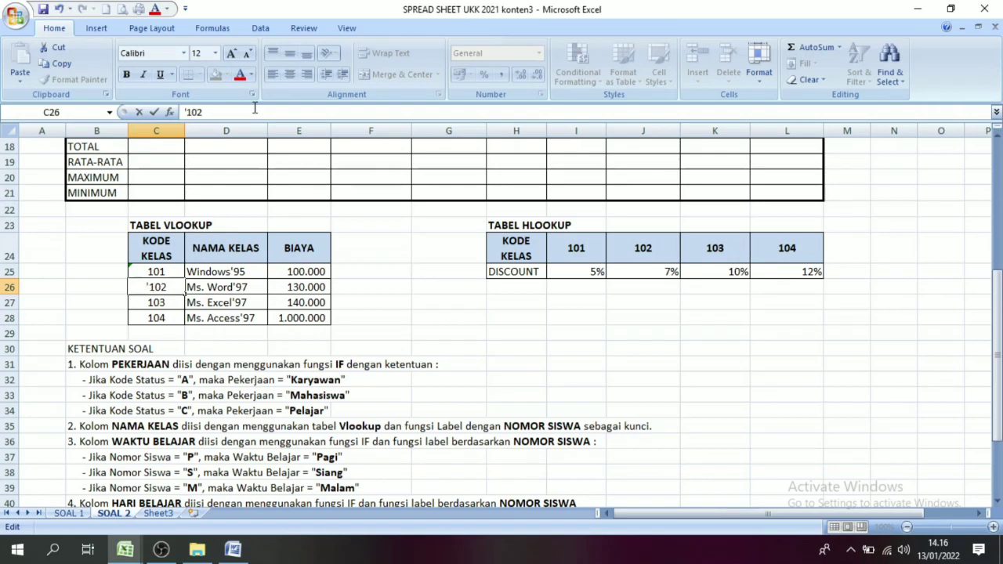
pyautogui.press('Return')
pyautogui.click(255, 111)
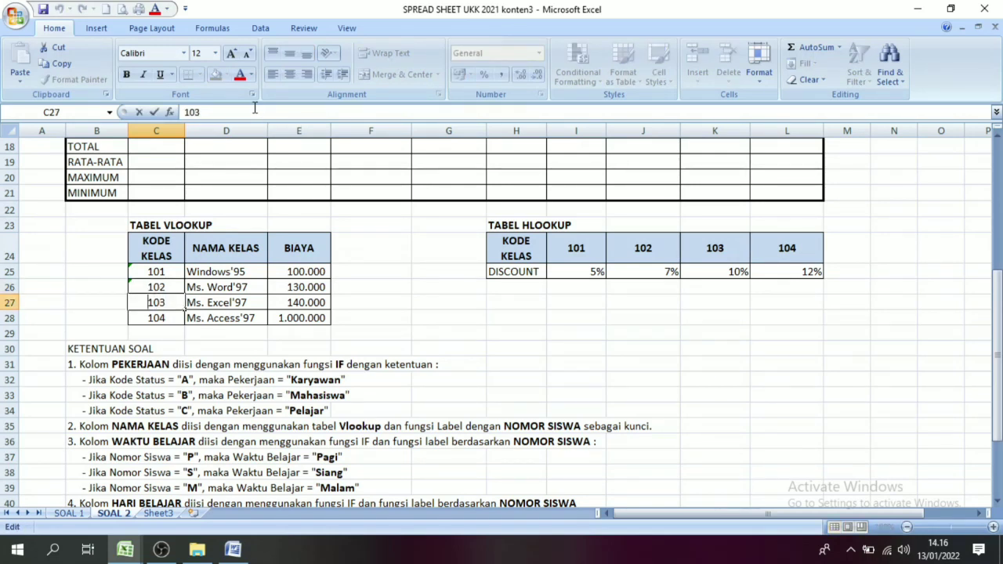
pyautogui.write("'")
pyautogui.press('Return')
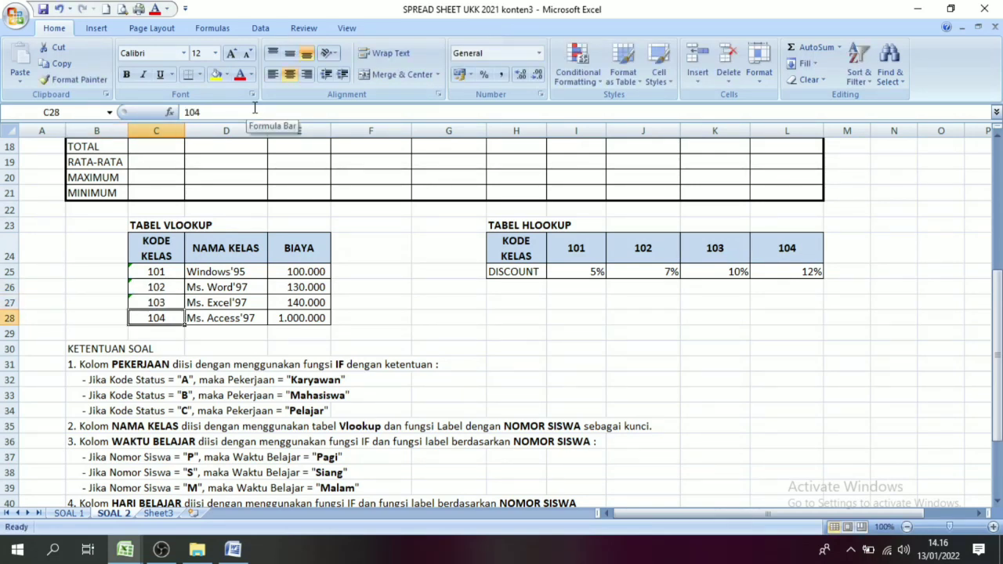
pyautogui.click(254, 111)
pyautogui.write("'")
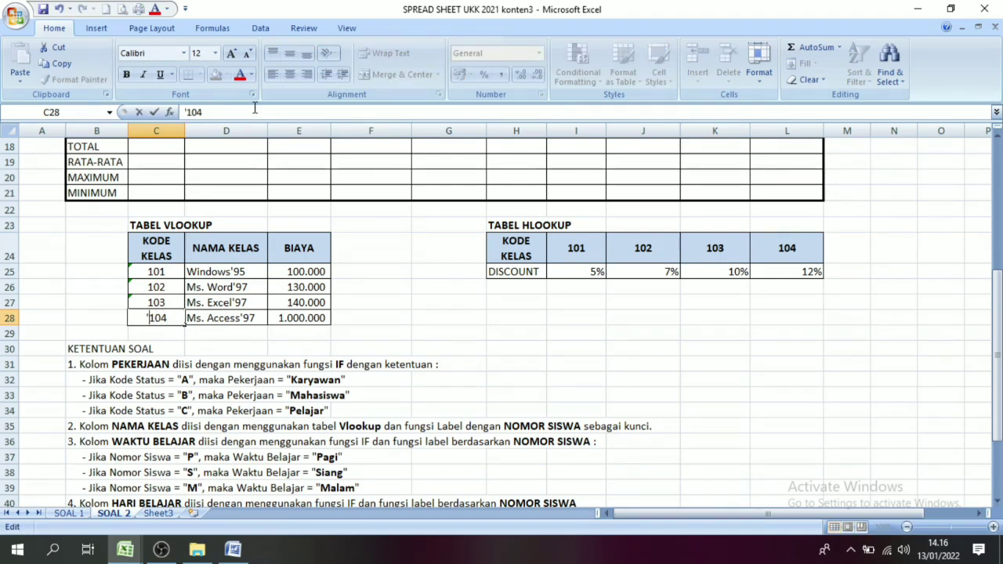
pyautogui.press('Return')
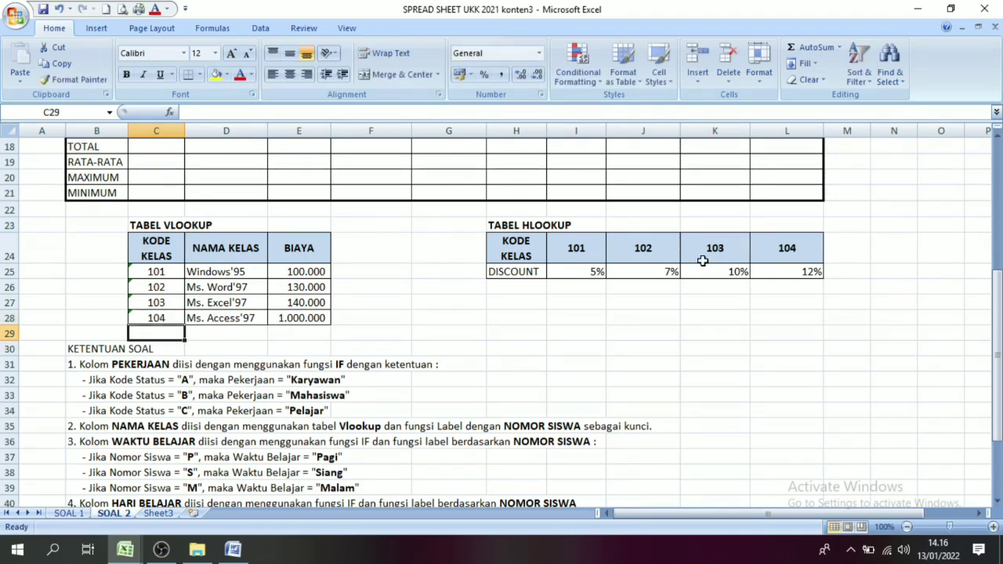
# Fill the NAMA KELAS VLOOKUP formula from G6 down to G17 for all students
pyautogui.moveTo(999, 335); pyautogui.dragTo(1000, 217)
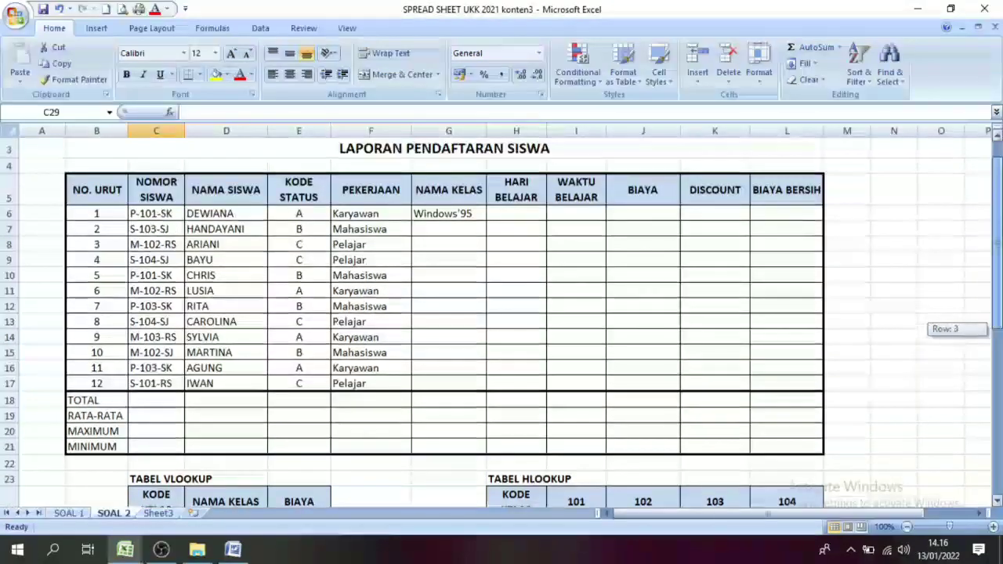
pyautogui.click(459, 210)
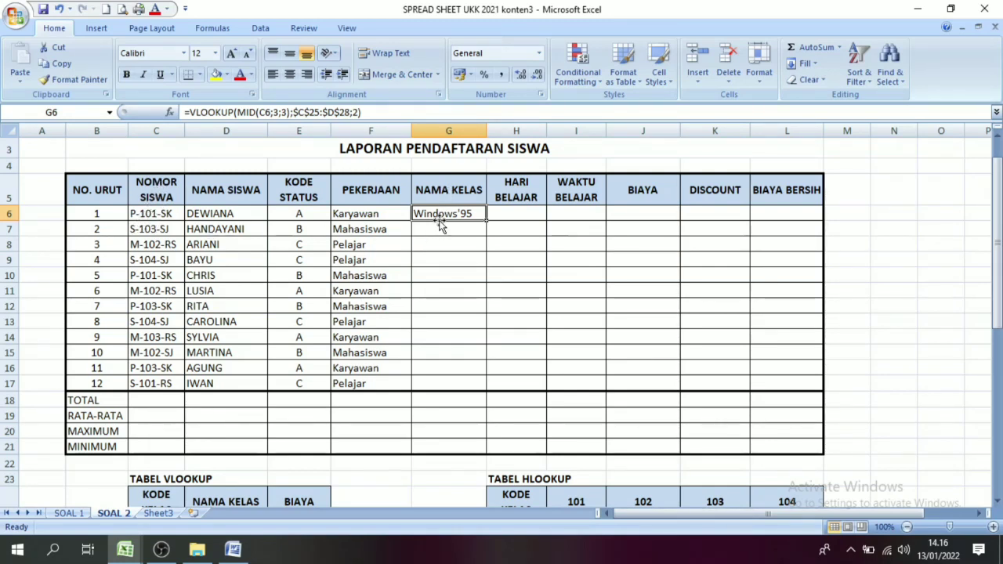
pyautogui.moveTo(997, 294); pyautogui.dragTo(997, 321)
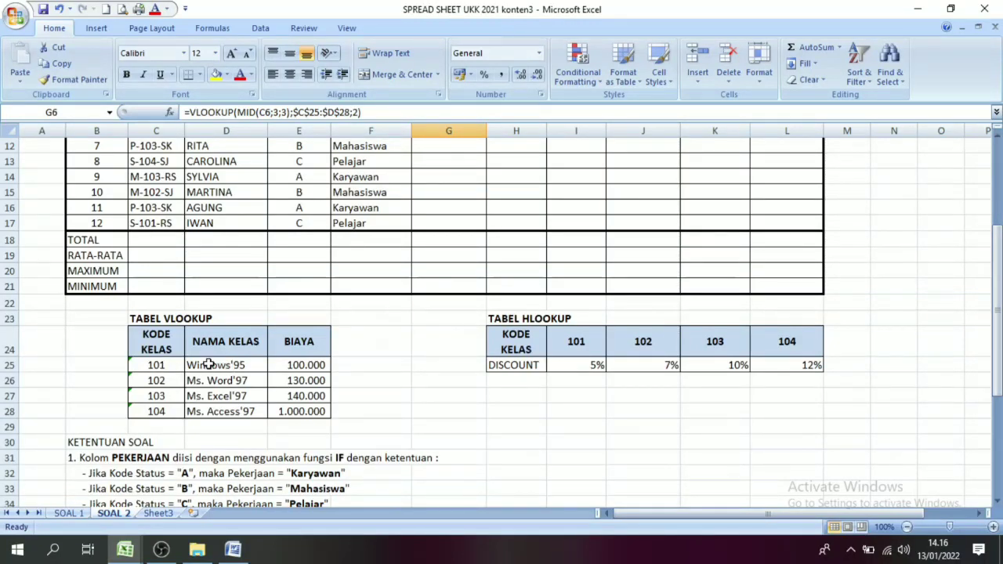
pyautogui.moveTo(997, 345); pyautogui.dragTo(997, 298)
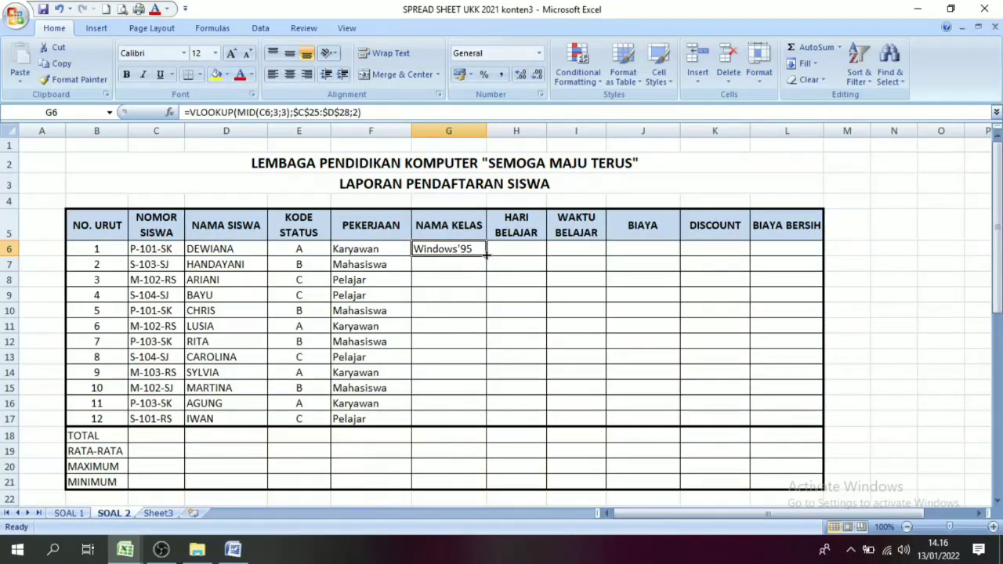
pyautogui.moveTo(486, 253); pyautogui.dragTo(483, 424)
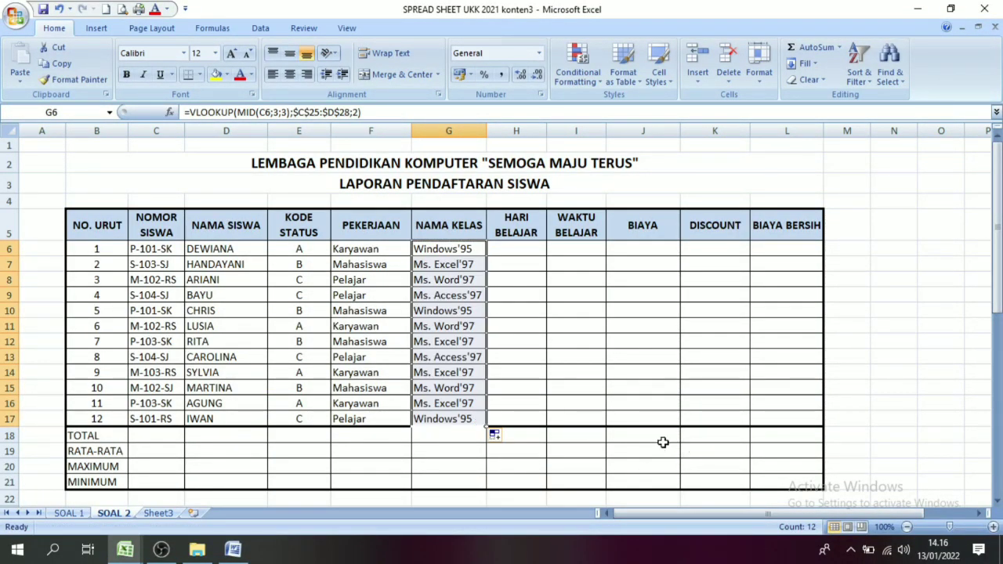
pyautogui.click(665, 358)
# Check the NAMA KELAS result in G7 against the NOMOR SISWA code in C7 and the class entries in TABEL VLOOKUP
pyautogui.moveTo(998, 235); pyautogui.dragTo(999, 257)
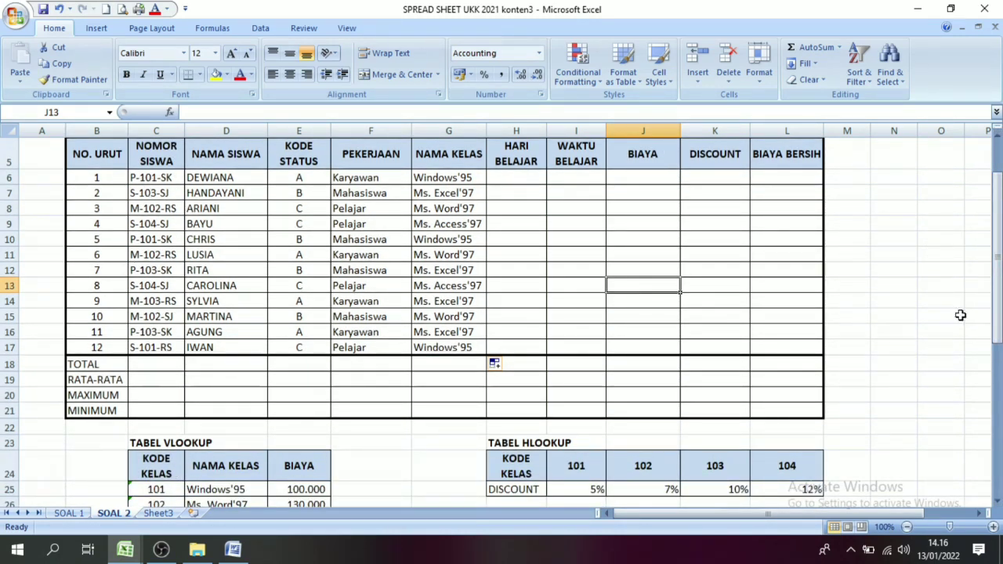
pyautogui.moveTo(997, 259); pyautogui.dragTo(997, 270)
pyautogui.click(178, 396)
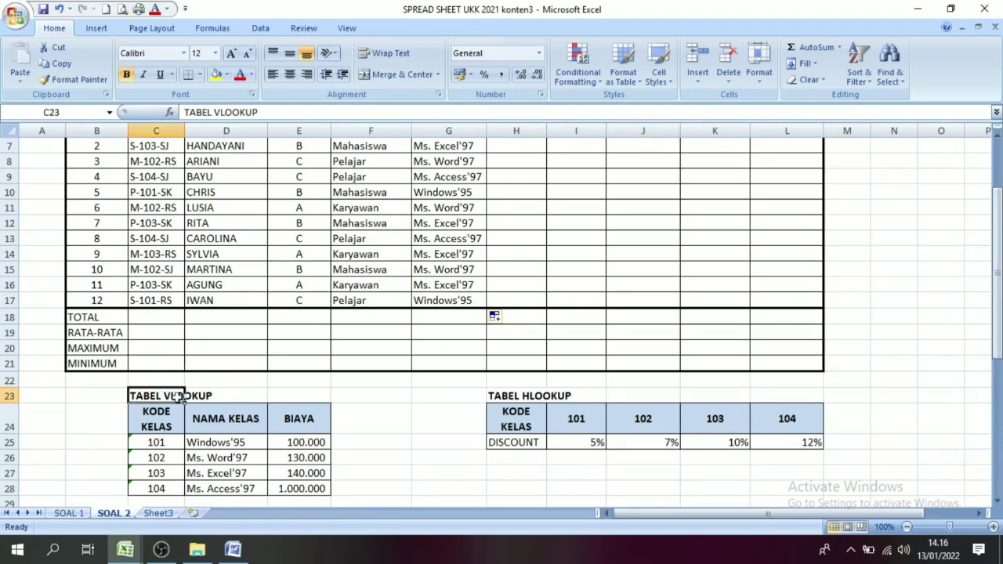
pyautogui.click(146, 473)
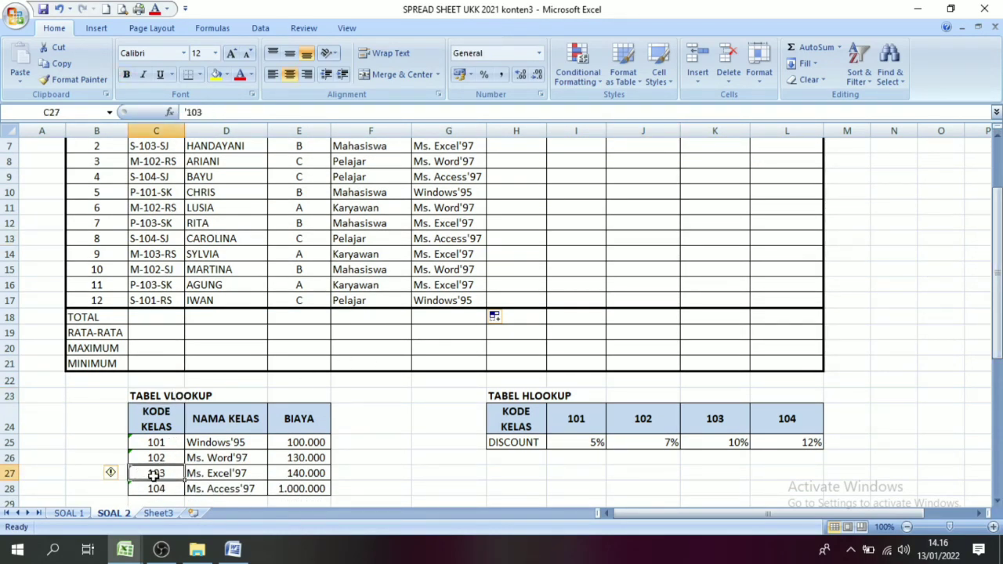
pyautogui.click(225, 415)
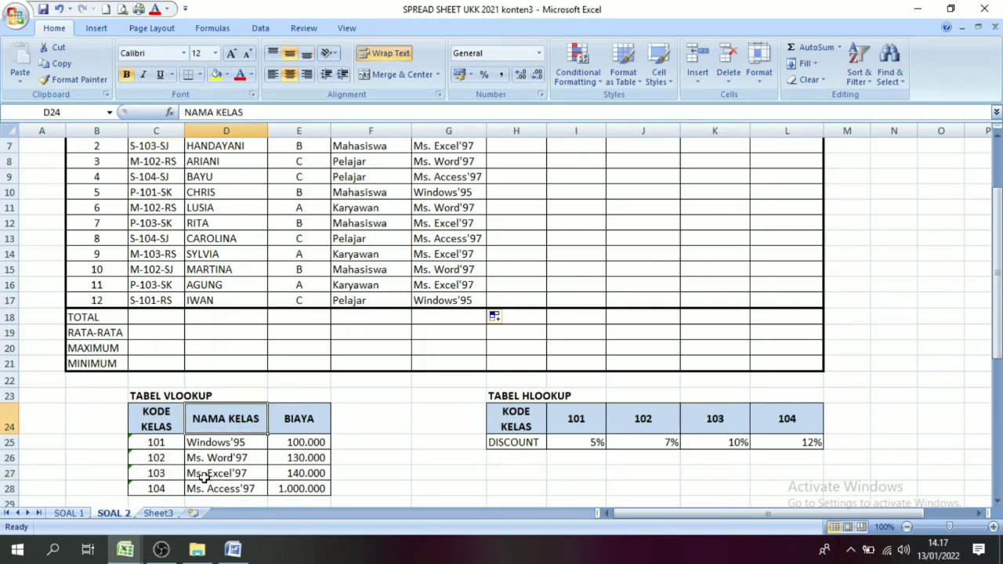
pyautogui.click(213, 474)
pyautogui.moveTo(997, 337); pyautogui.dragTo(997, 287)
pyautogui.click(141, 264)
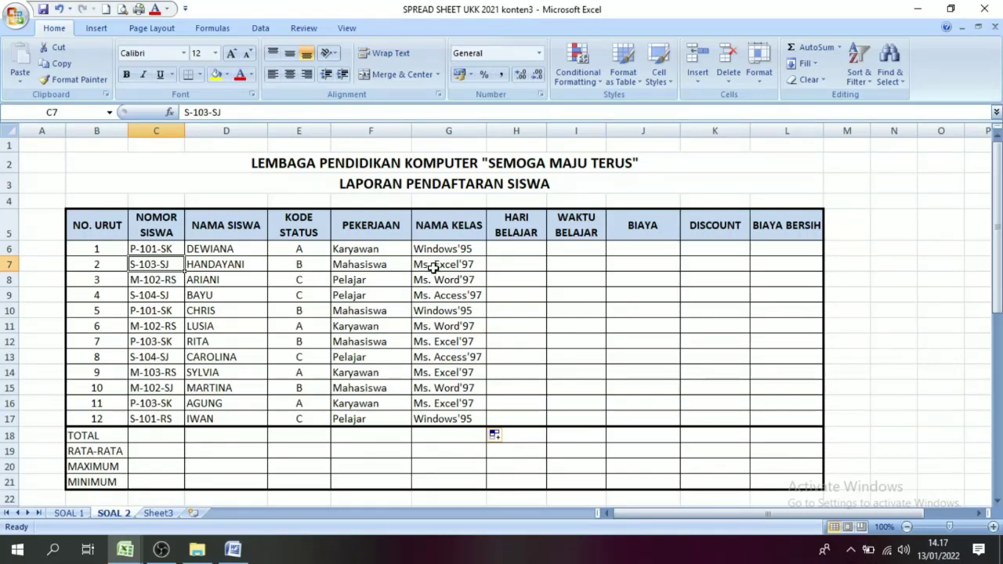
pyautogui.click(457, 266)
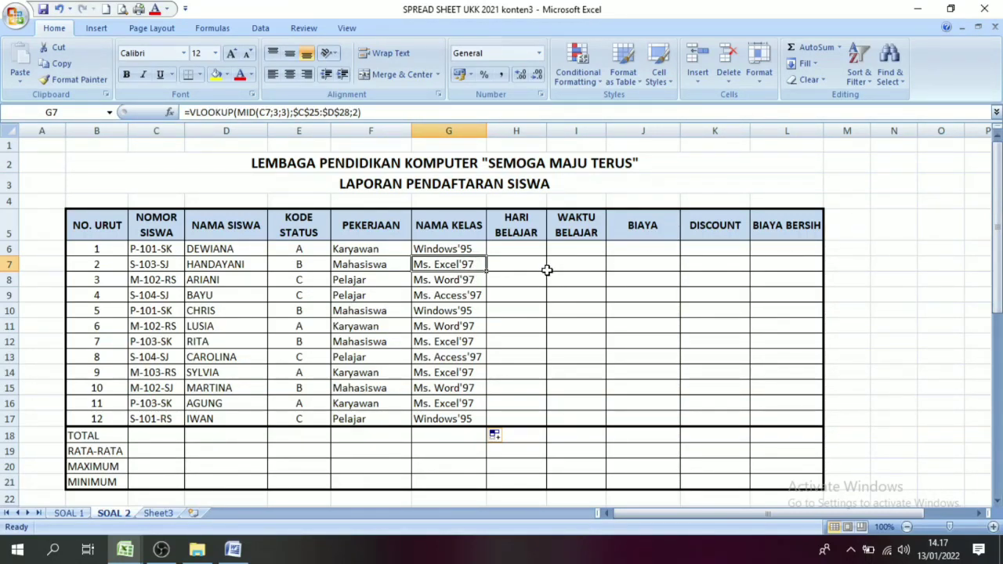
# Examine the WAKTU BELAJAR and HARI BELAJAR rules in KETENTUAN SOAL and the NOMOR SISWA codes they refer to
pyautogui.moveTo(997, 233); pyautogui.dragTo(1000, 421)
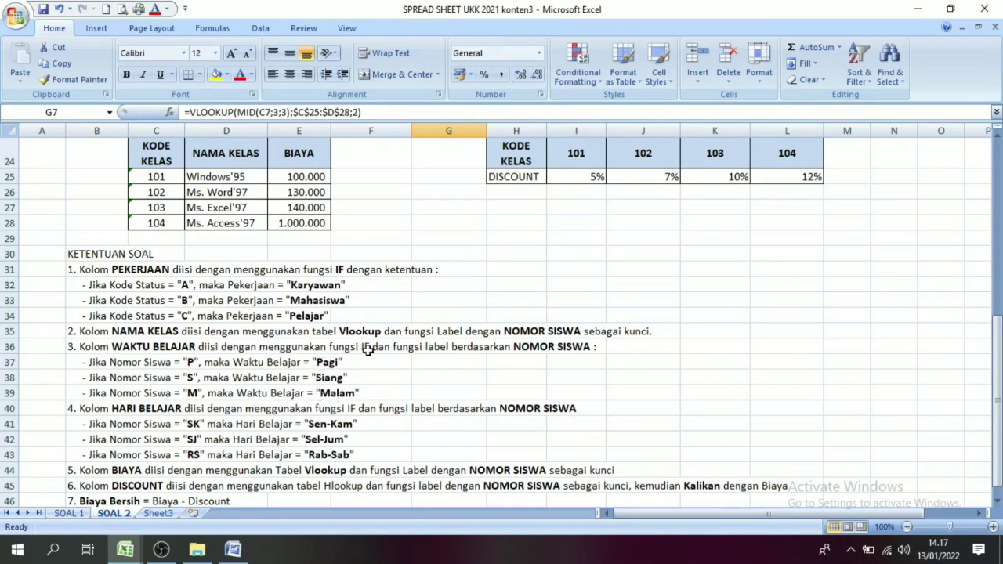
pyautogui.moveTo(998, 390); pyautogui.dragTo(998, 210)
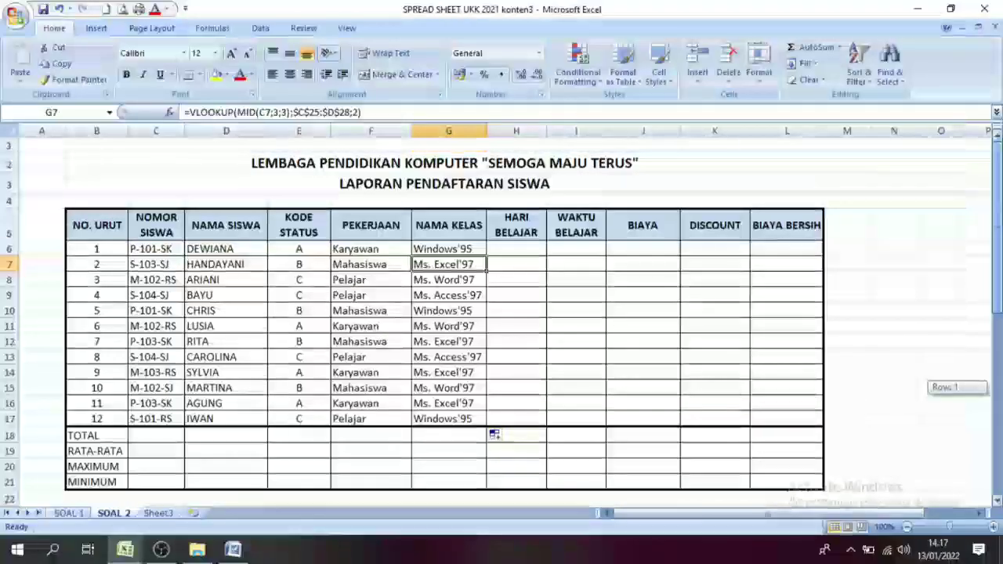
pyautogui.click(522, 248)
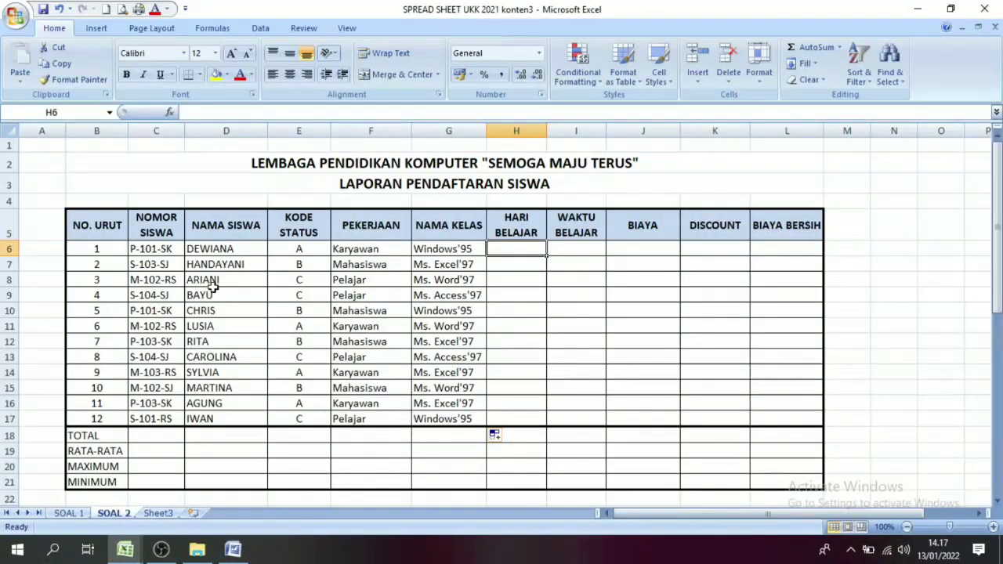
pyautogui.click(153, 228)
pyautogui.click(155, 249)
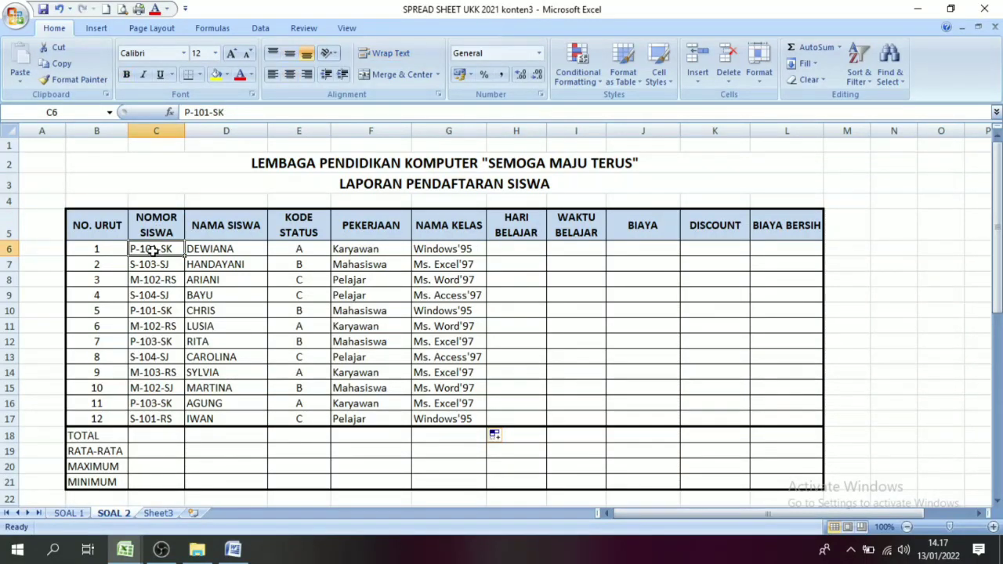
pyautogui.click(147, 291)
pyautogui.click(155, 228)
pyautogui.click(149, 291)
pyautogui.click(157, 252)
# Begin an IF formula in H6 that tests LEFT(C6;1)="P" and returns "Pagi" when true
pyautogui.click(516, 249)
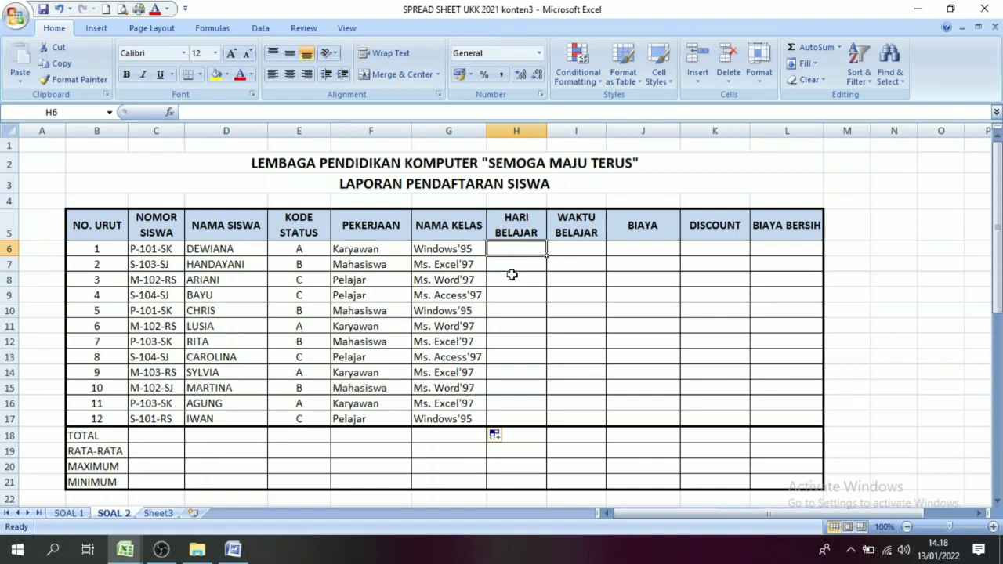
pyautogui.write('=')
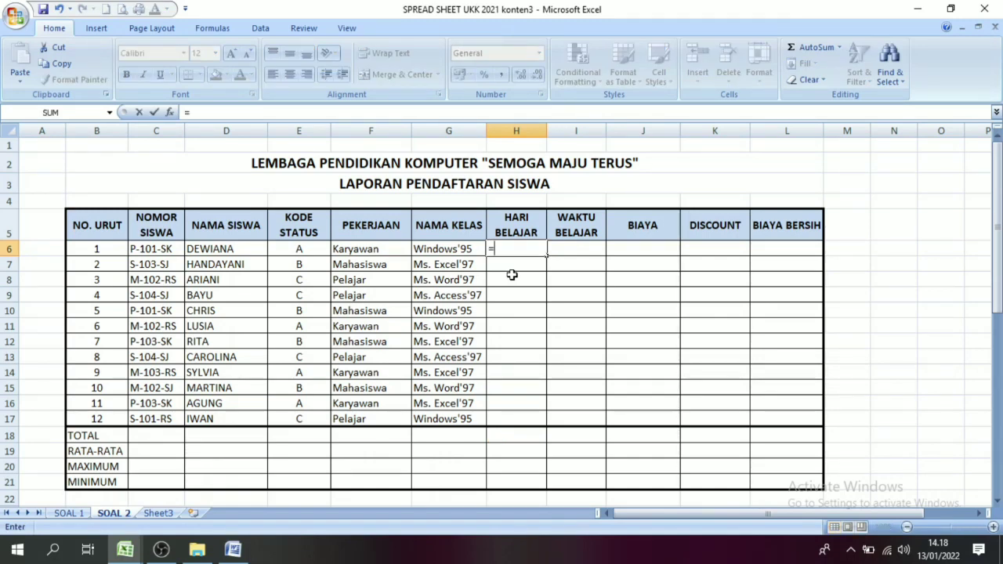
pyautogui.write('if(l')
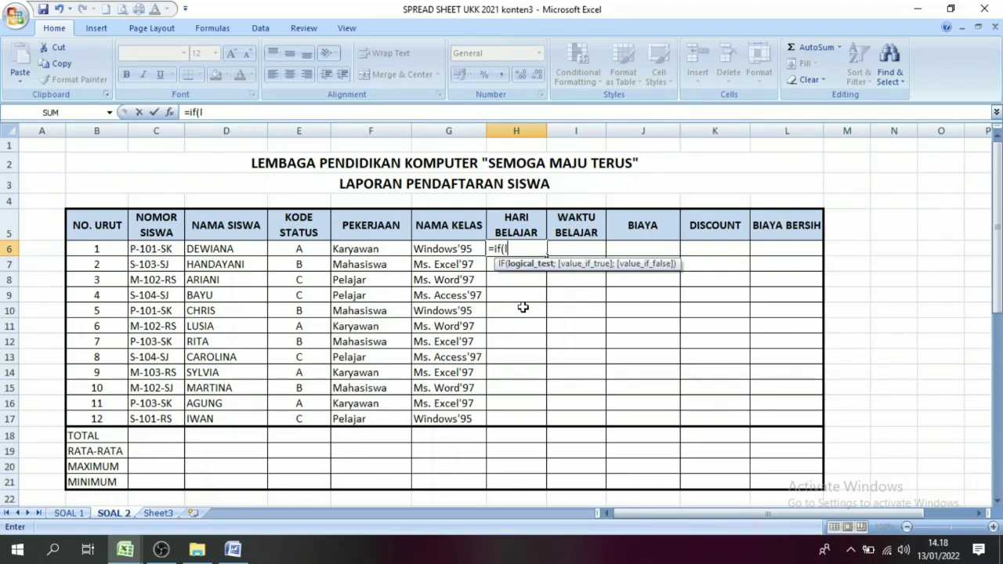
pyautogui.write('eft')
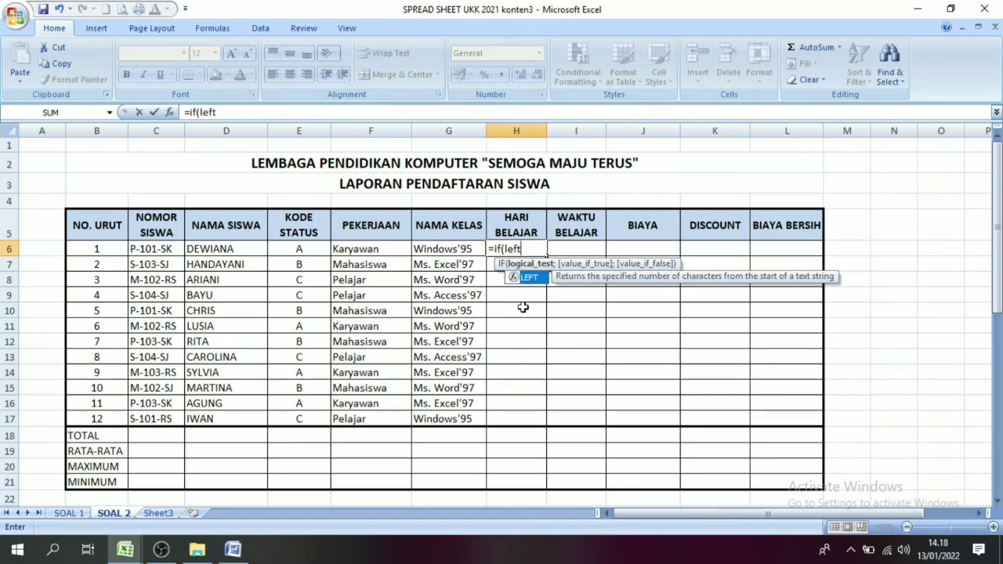
pyautogui.write('(')
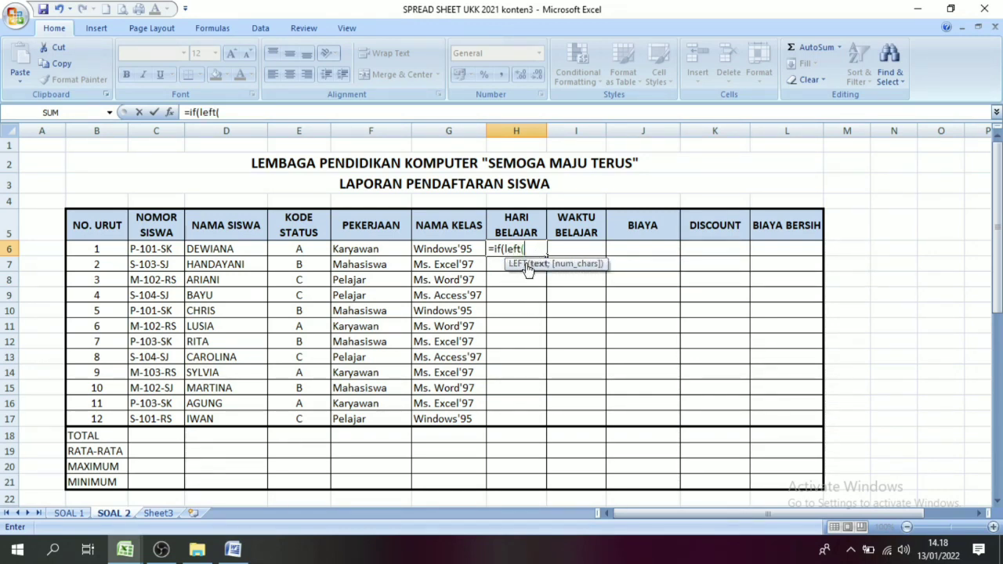
pyautogui.click(144, 249)
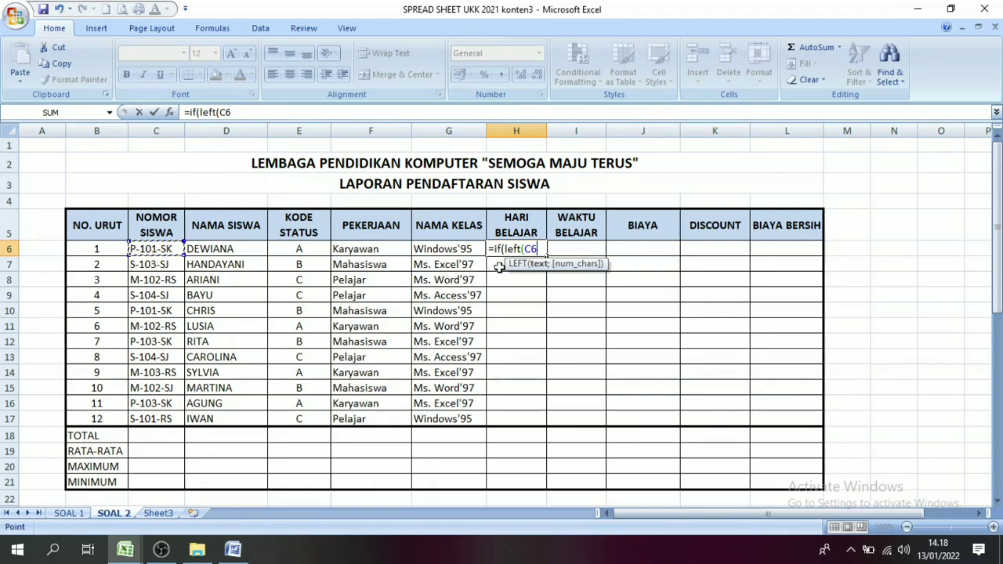
pyautogui.write(';1')
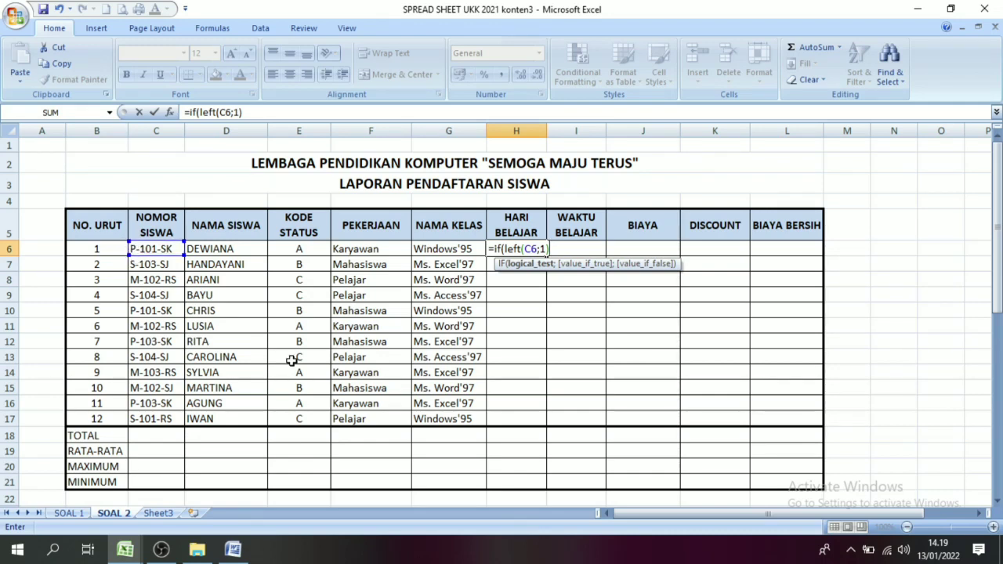
pyautogui.write('="P";')
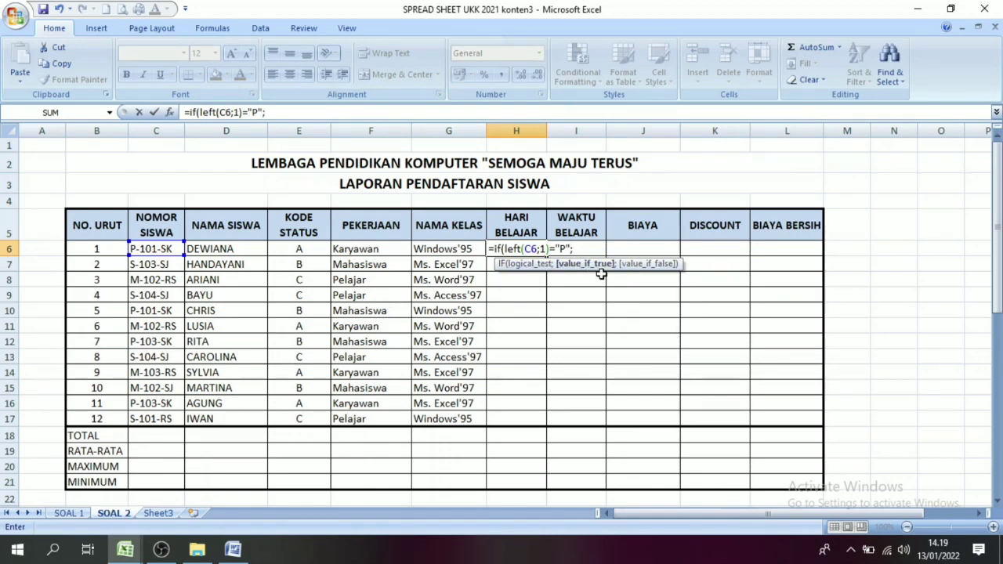
pyautogui.write('"Pagi";')
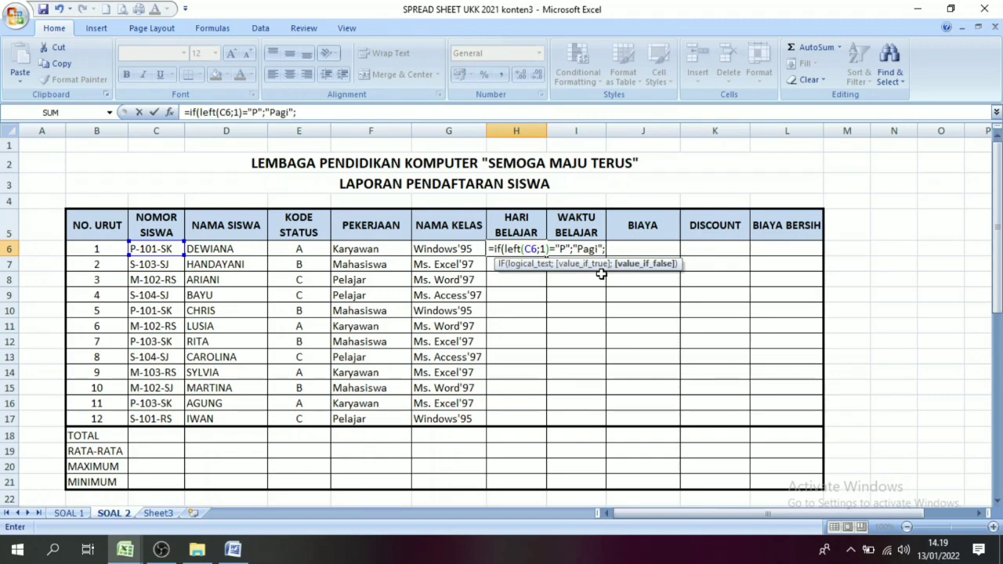
# Extend the H6 formula with a nested IF that tests LEFT(C6;1)="S" and returns "Siang" when true
pyautogui.write('if(')
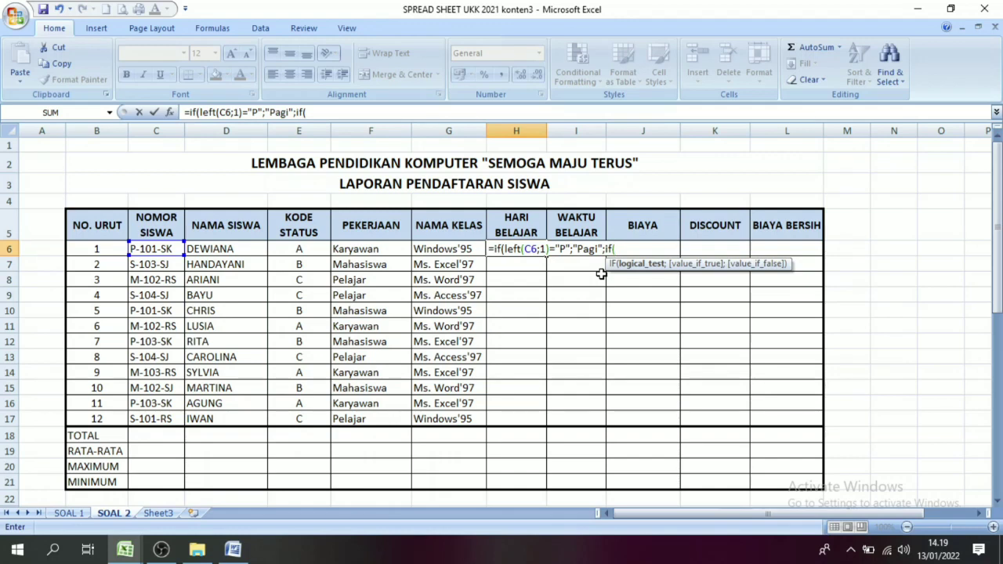
pyautogui.write('left(')
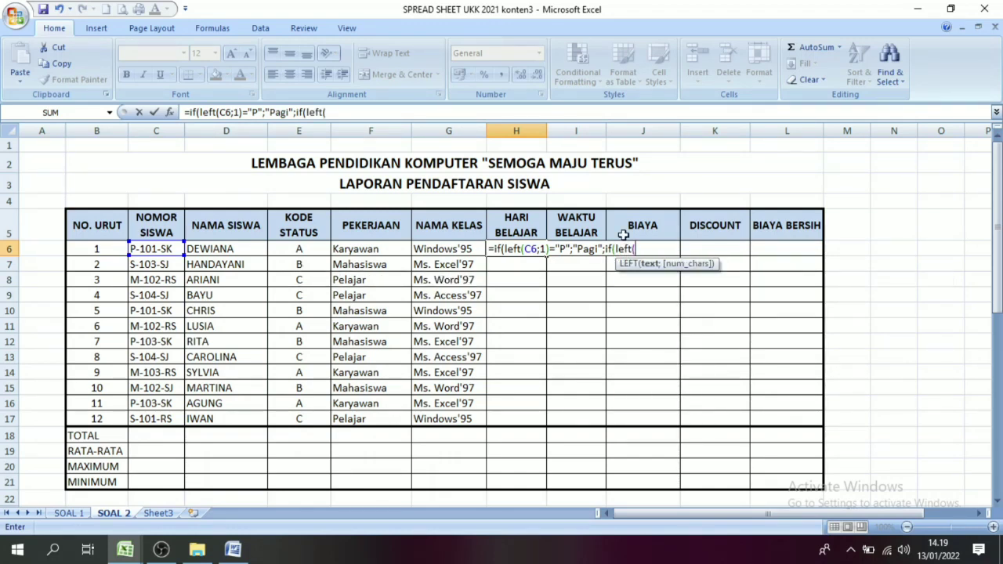
pyautogui.click(147, 248)
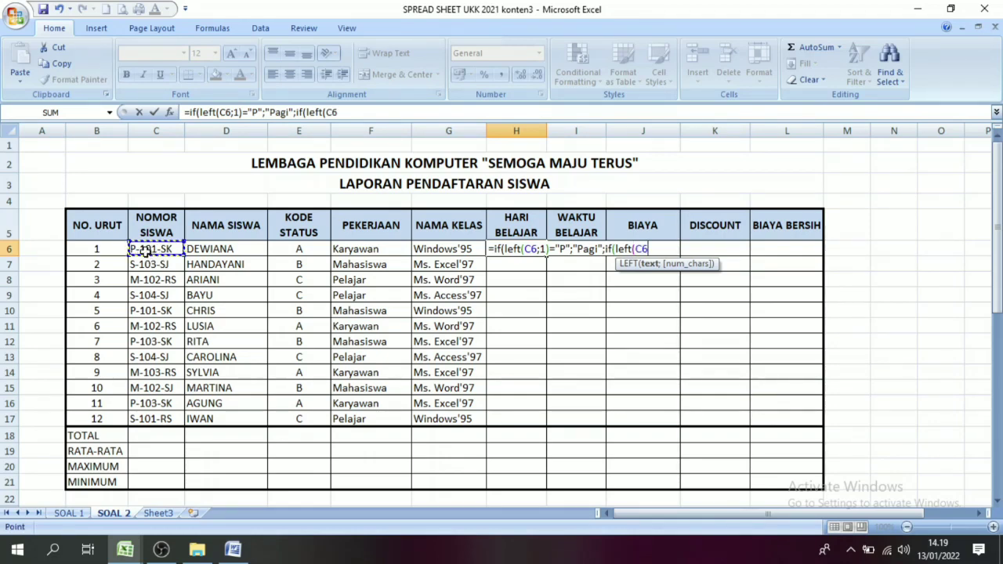
pyautogui.write(';1')
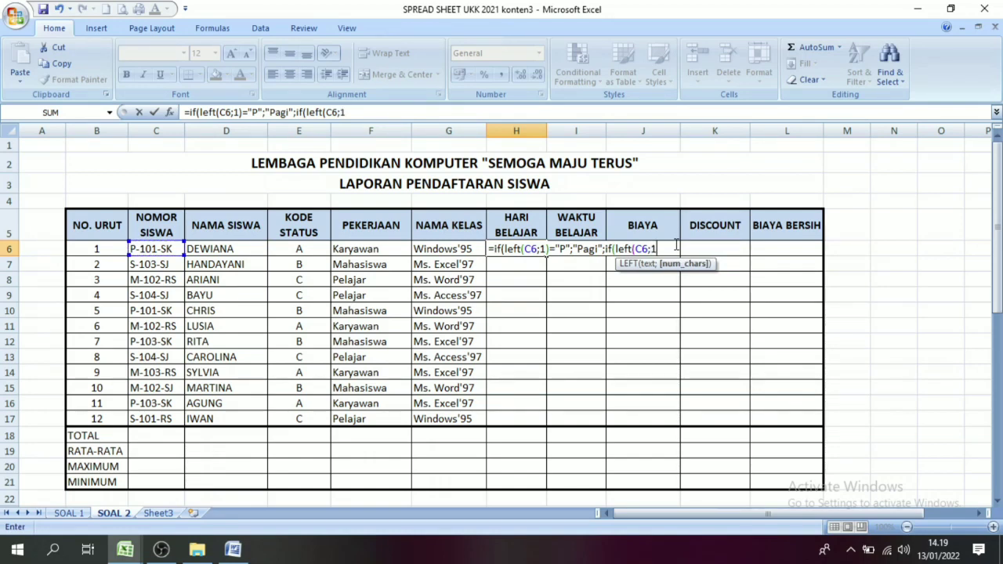
pyautogui.write(')="s')
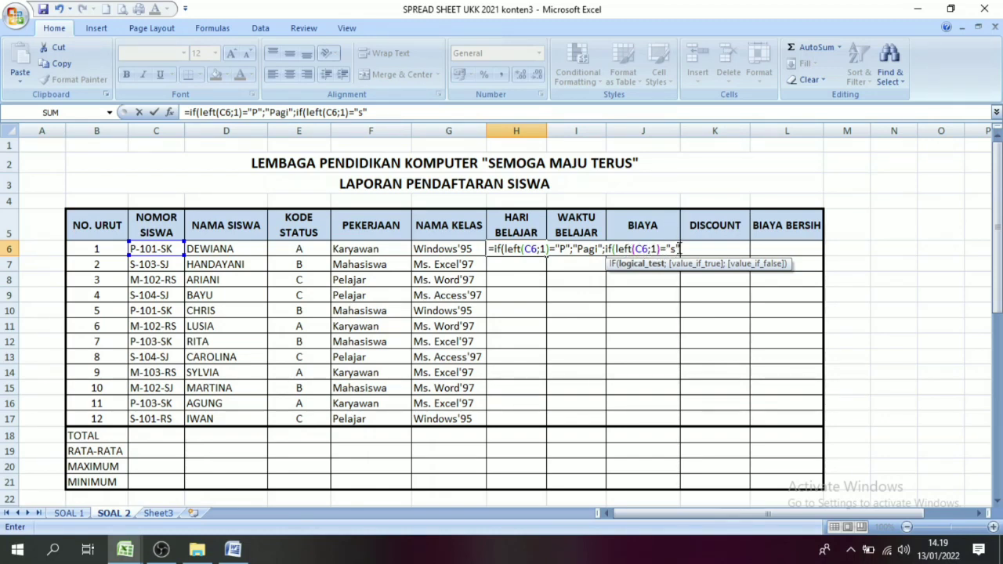
pyautogui.click(674, 248)
pyautogui.write('s')
pyautogui.press('BackSpace')
pyautogui.write('S"')
pyautogui.write(';"')
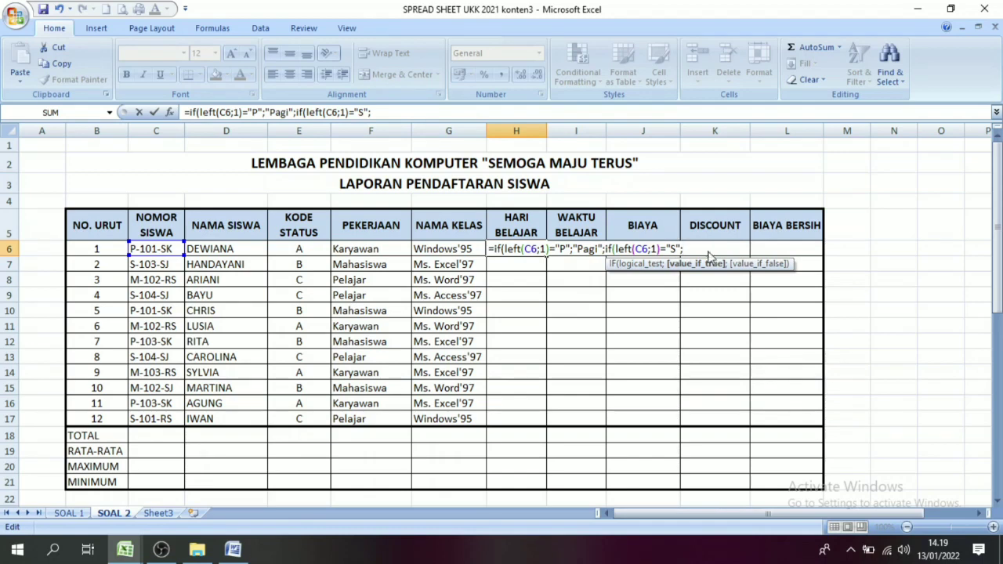
pyautogui.write('Siang')
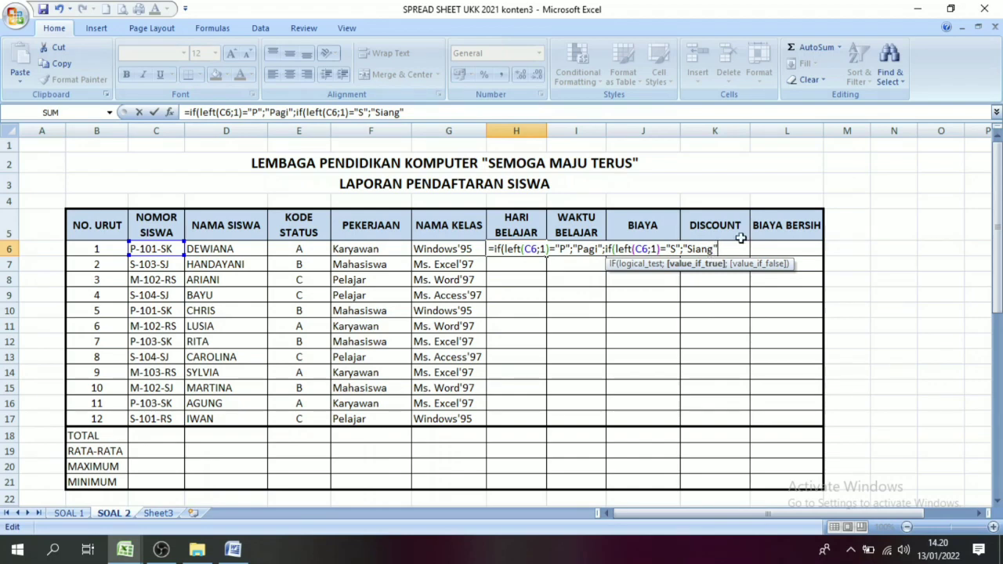
pyautogui.write('";')
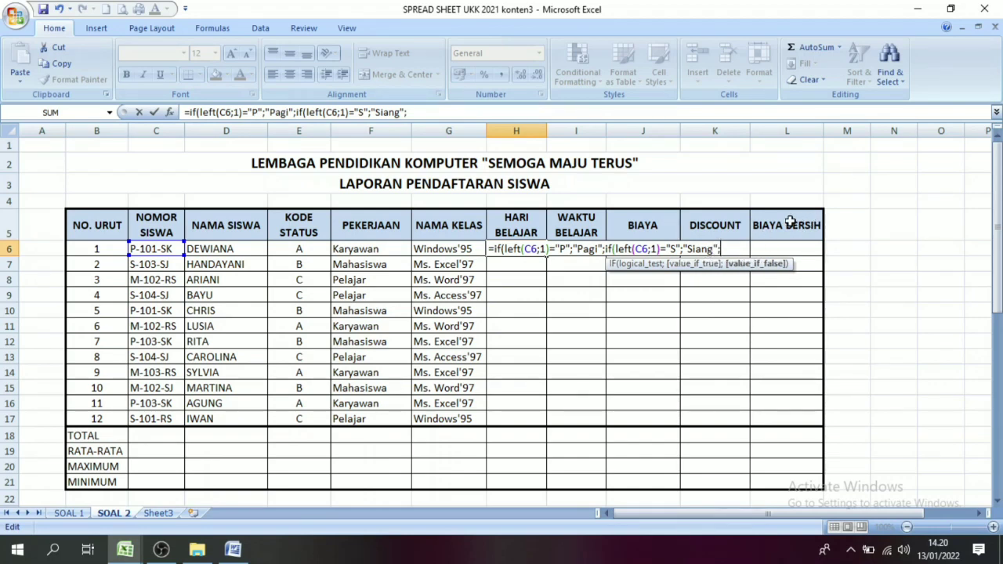
# Complete the H6 formula with a third nested IF that tests LEFT(C6;1)="M" and returns "Malam", closing all the parentheses
pyautogui.write('if(')
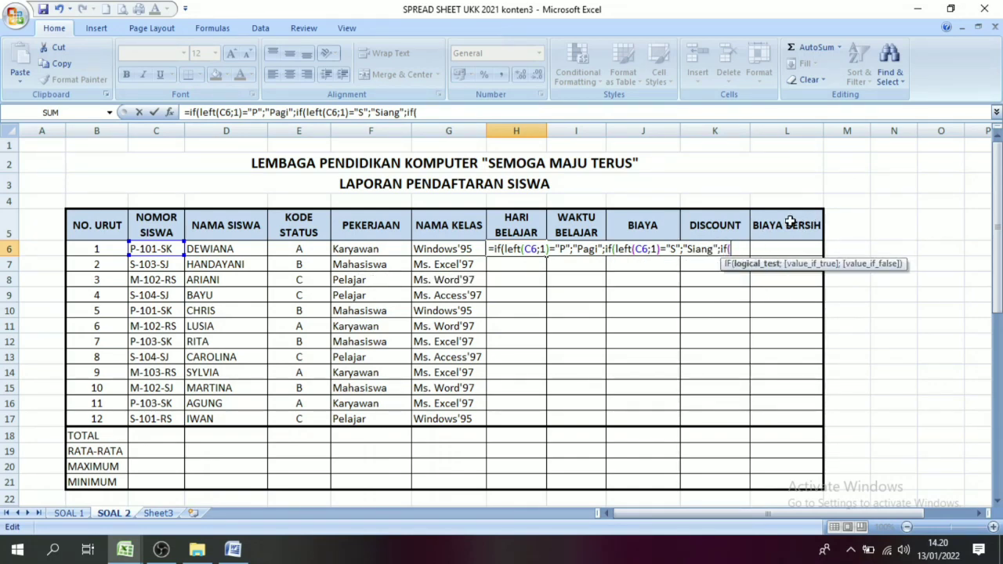
pyautogui.write('left')
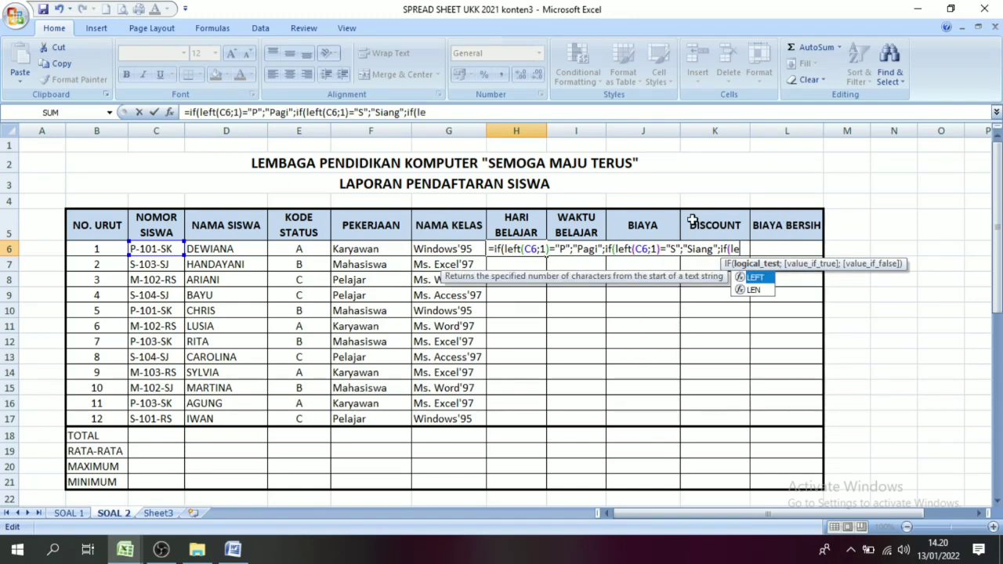
pyautogui.write('(')
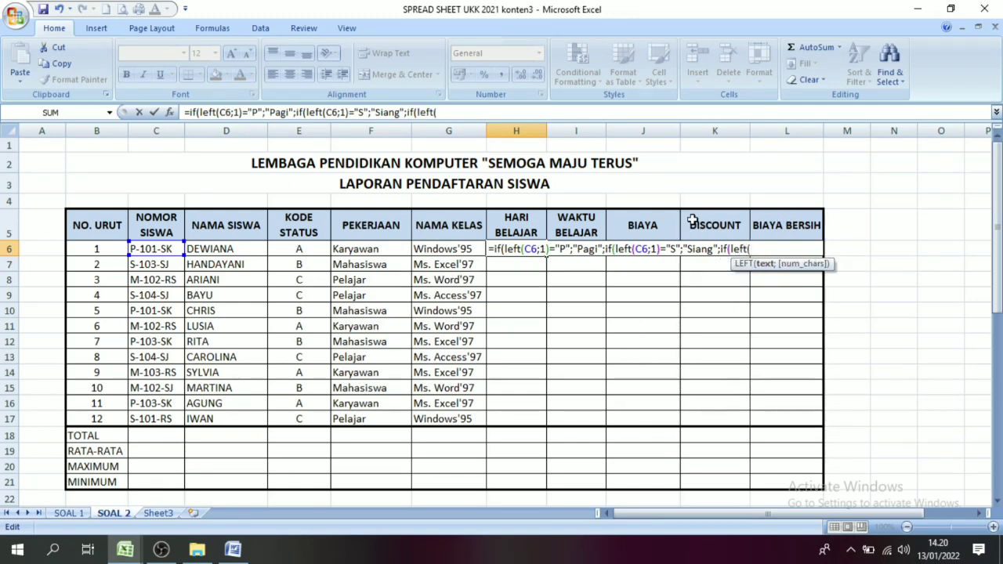
pyautogui.click(169, 250)
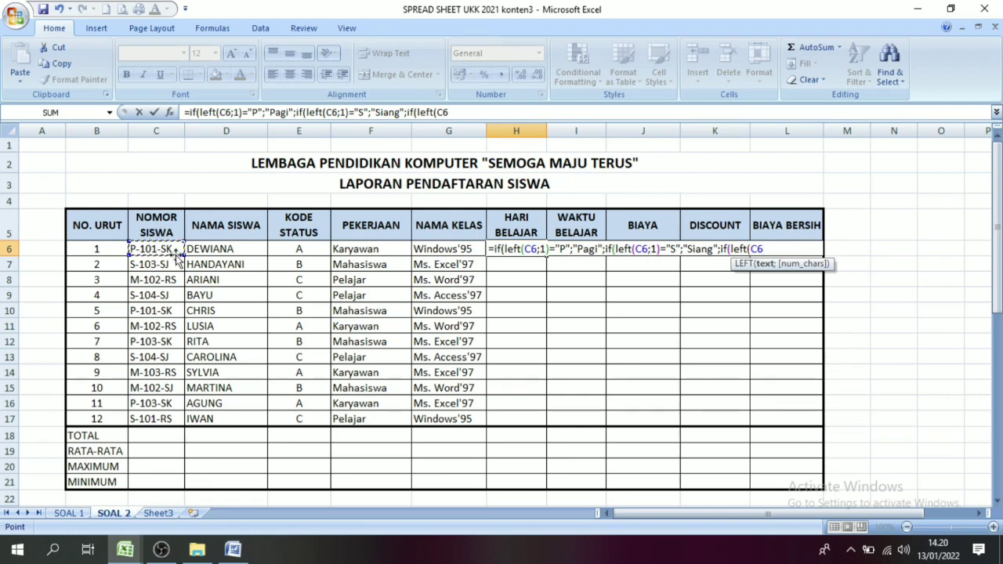
pyautogui.write(';1')
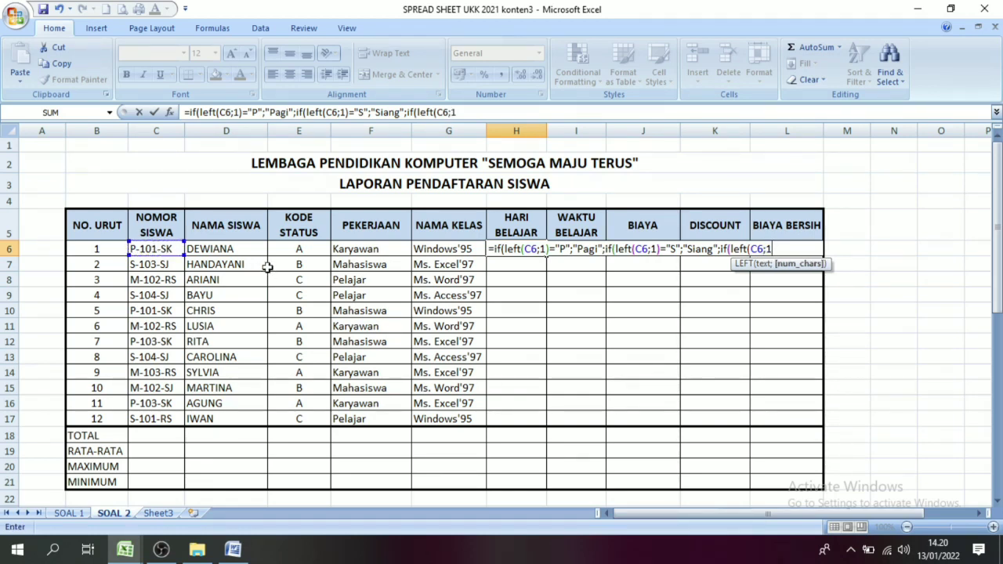
pyautogui.write(')')
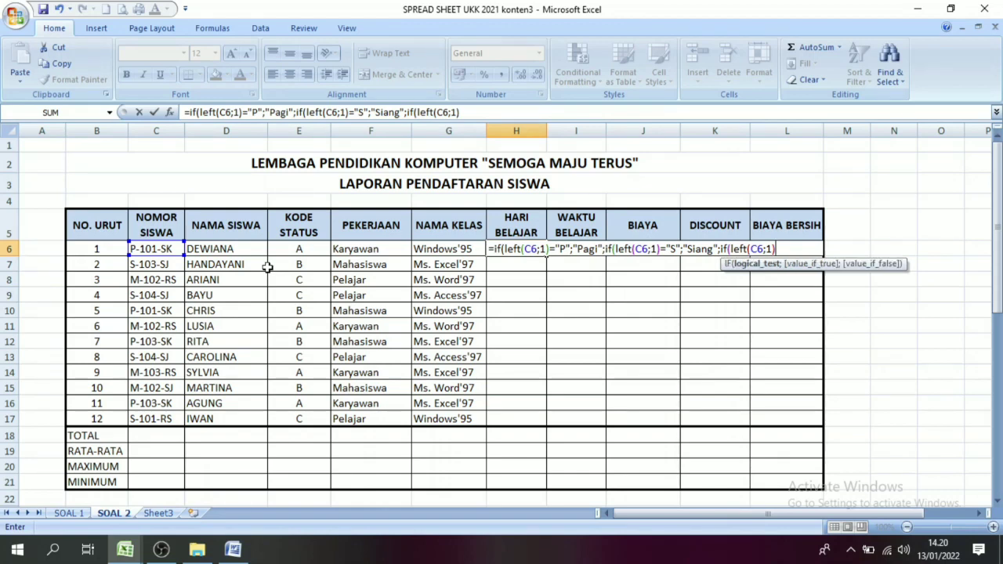
pyautogui.write('="M";')
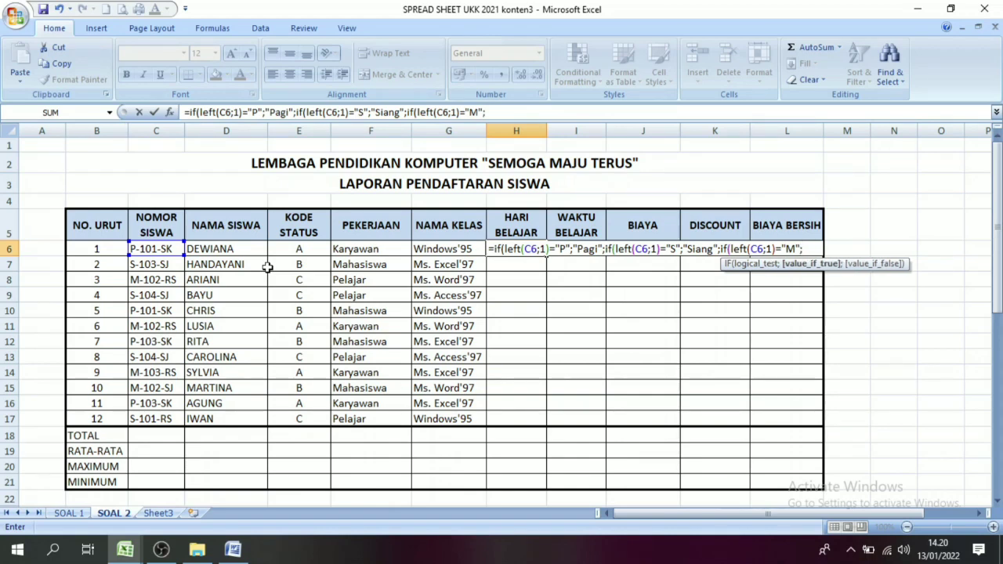
pyautogui.write('"Malam"')
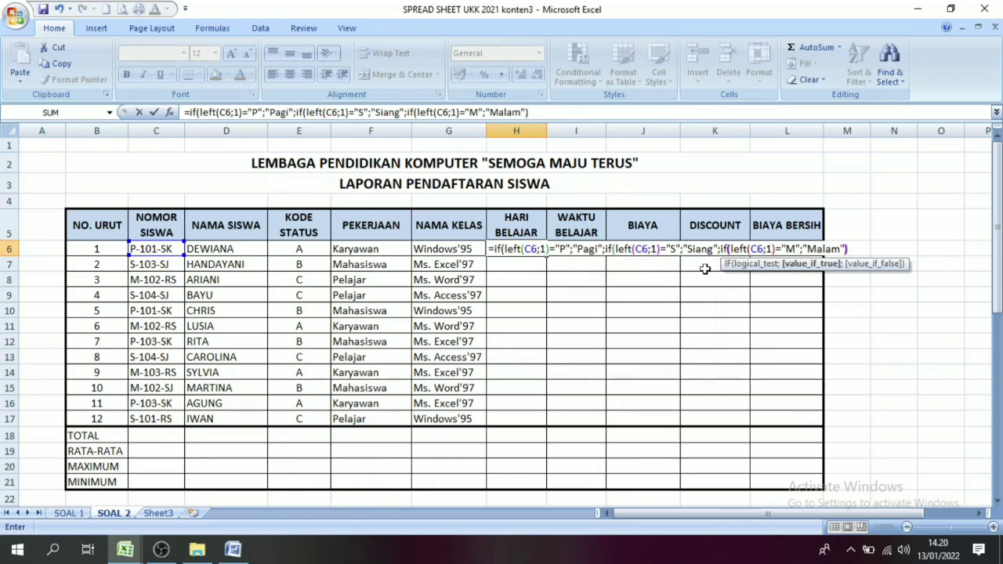
pyautogui.write('))')
pyautogui.press('Return')
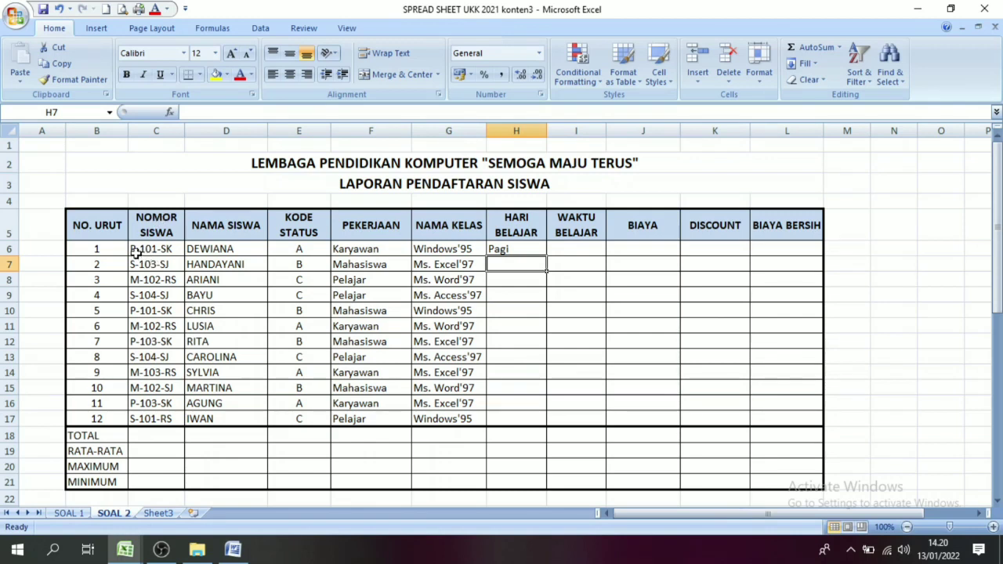
# Fill the nested IF formula from H6 down to H17 for all students
pyautogui.click(499, 248)
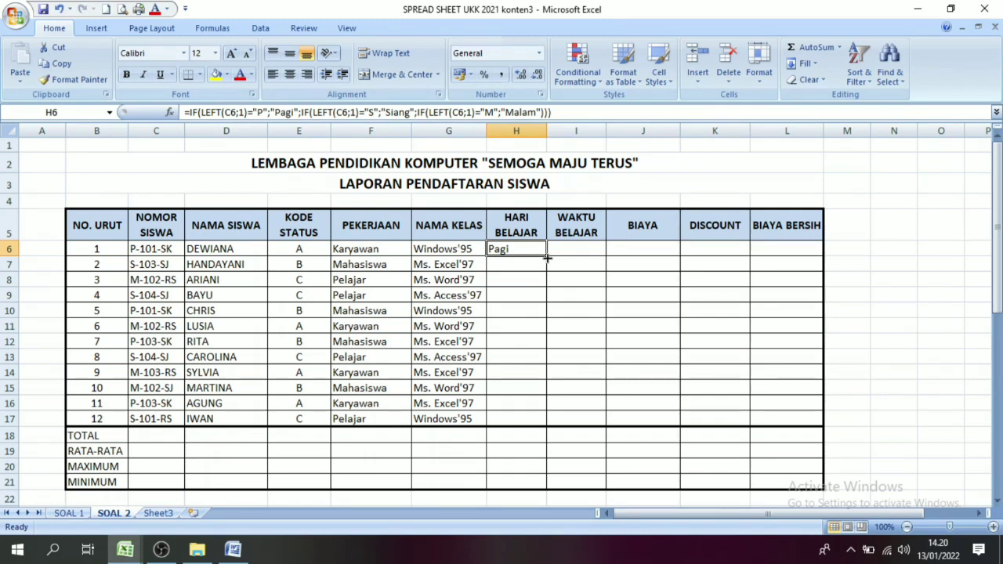
pyautogui.moveTo(547, 256); pyautogui.dragTo(542, 427)
pyautogui.click(504, 279)
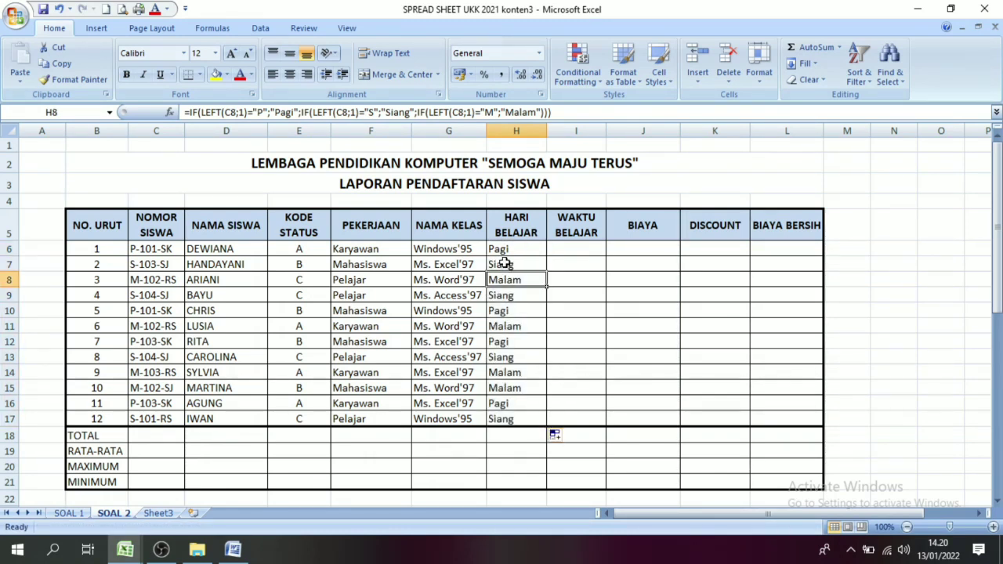
# Check the column H results in rows 7, 8 and 16 against the first letter of their NOMOR SISWA codes
pyautogui.click(505, 264)
pyautogui.click(135, 263)
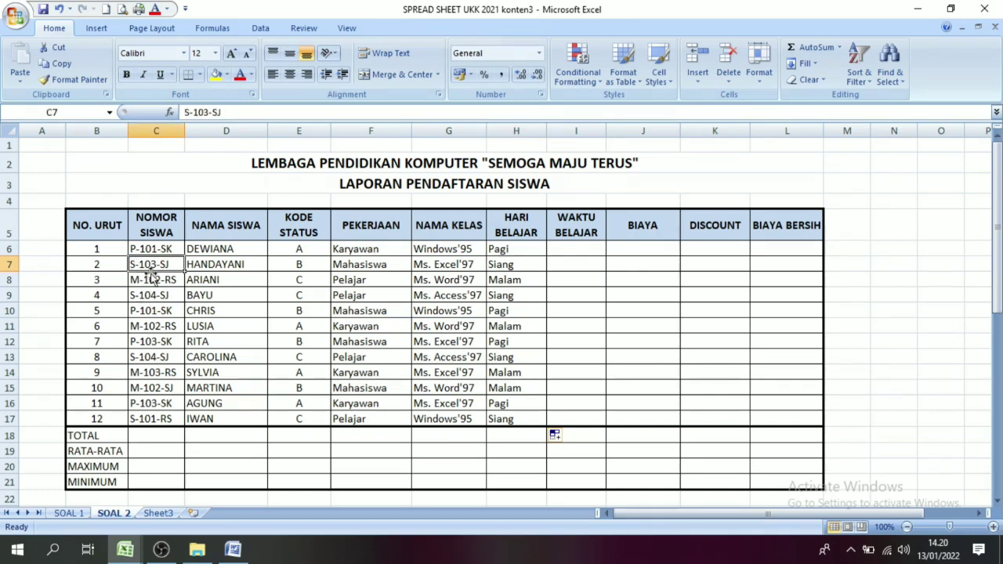
pyautogui.click(521, 275)
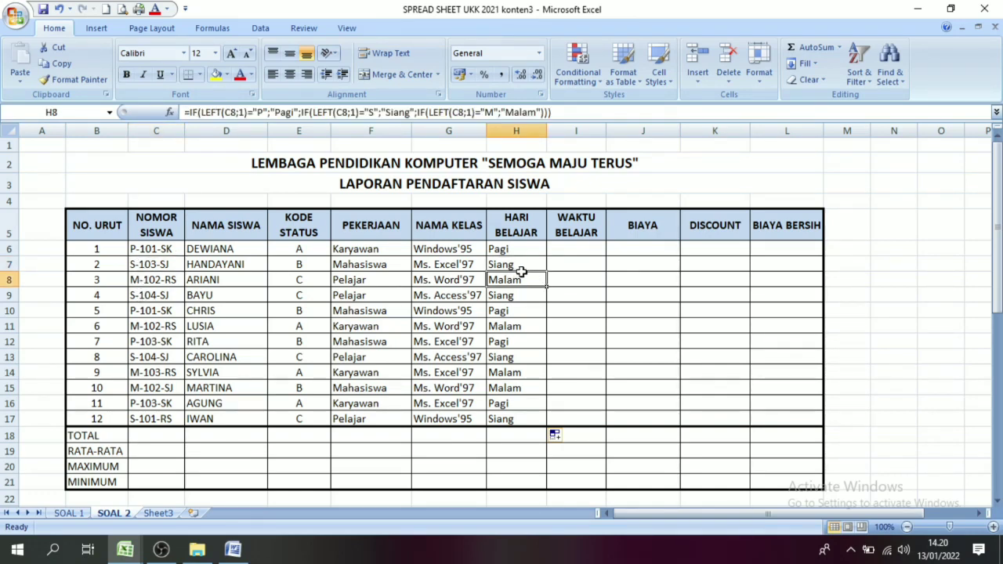
pyautogui.click(135, 282)
pyautogui.click(500, 276)
pyautogui.click(133, 408)
pyautogui.click(507, 403)
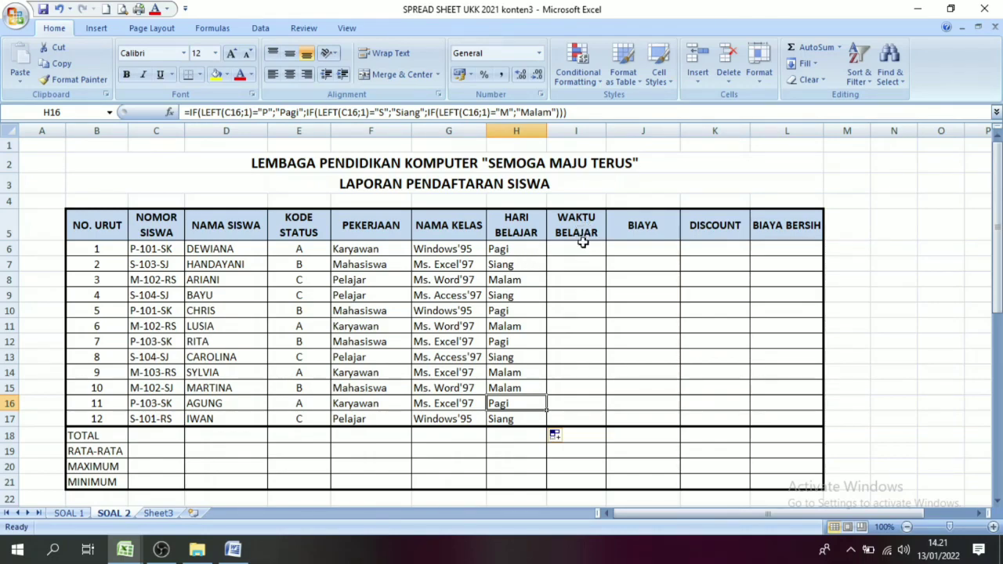
# Review the WAKTU BELAJAR rule in KETENTUAN SOAL and compare it with the headers and contents of columns H and I
pyautogui.moveTo(998, 259); pyautogui.dragTo(998, 283)
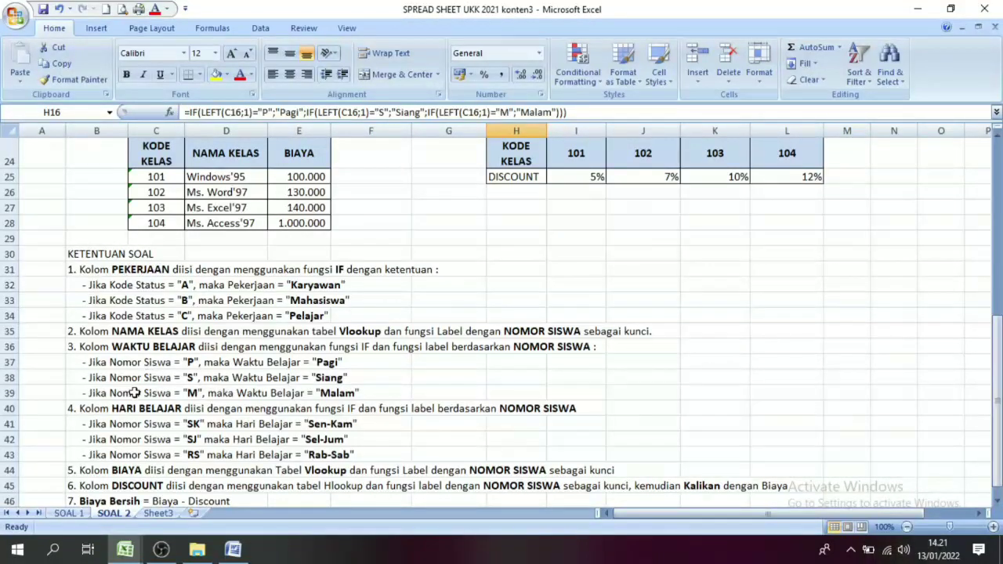
pyautogui.click(81, 347)
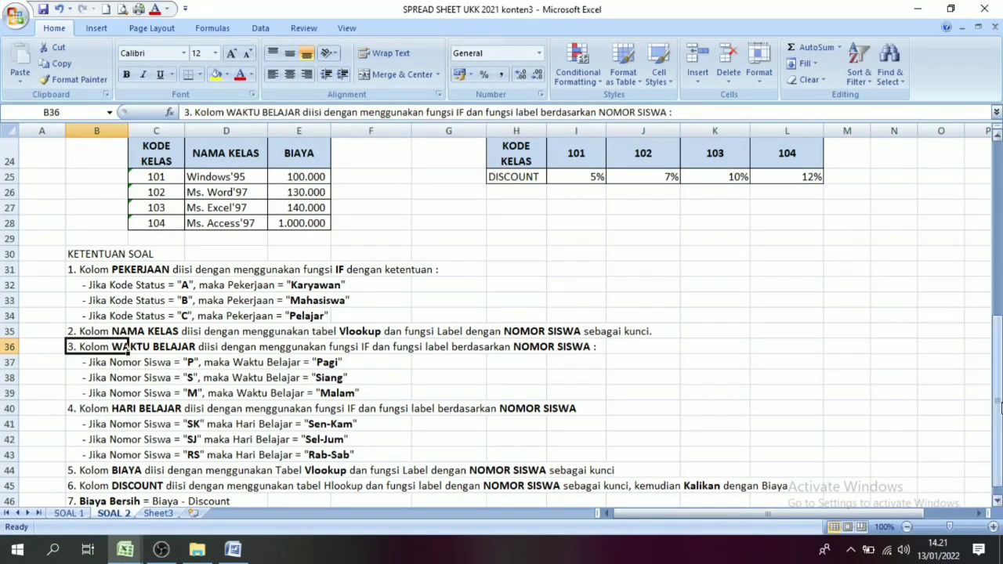
pyautogui.moveTo(1000, 405); pyautogui.dragTo(999, 229)
pyautogui.click(576, 247)
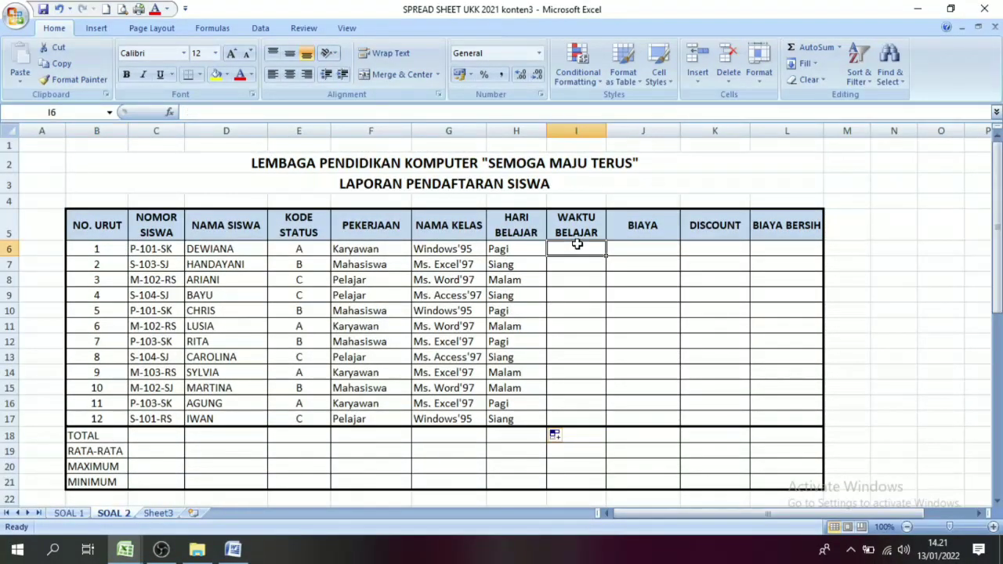
pyautogui.click(509, 250)
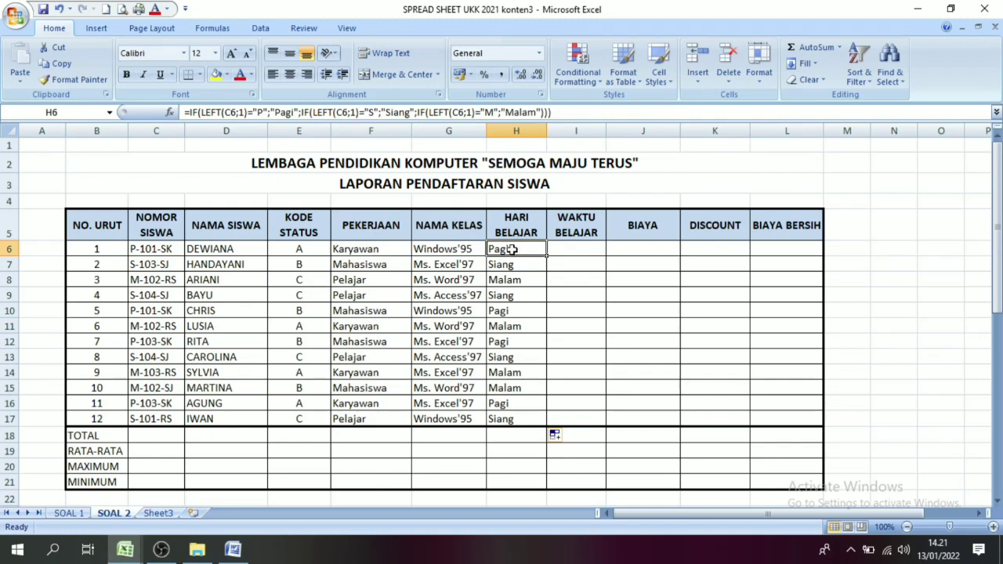
# Change the header in H5 to WAKTU BELAJAR
pyautogui.click(516, 223)
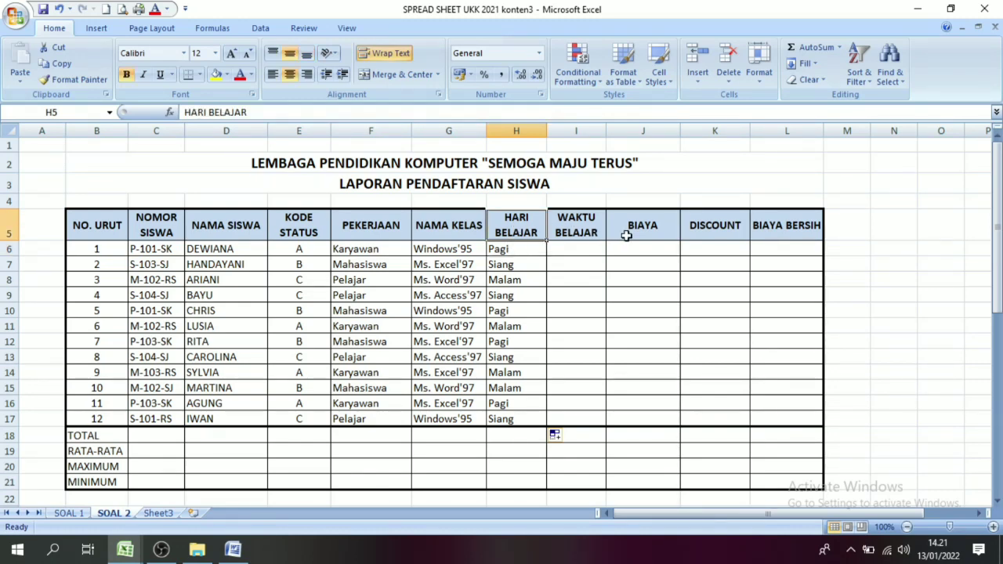
pyautogui.write('wak')
pyautogui.press('BackSpace')
pyautogui.press('BackSpace')
pyautogui.press('BackSpace')
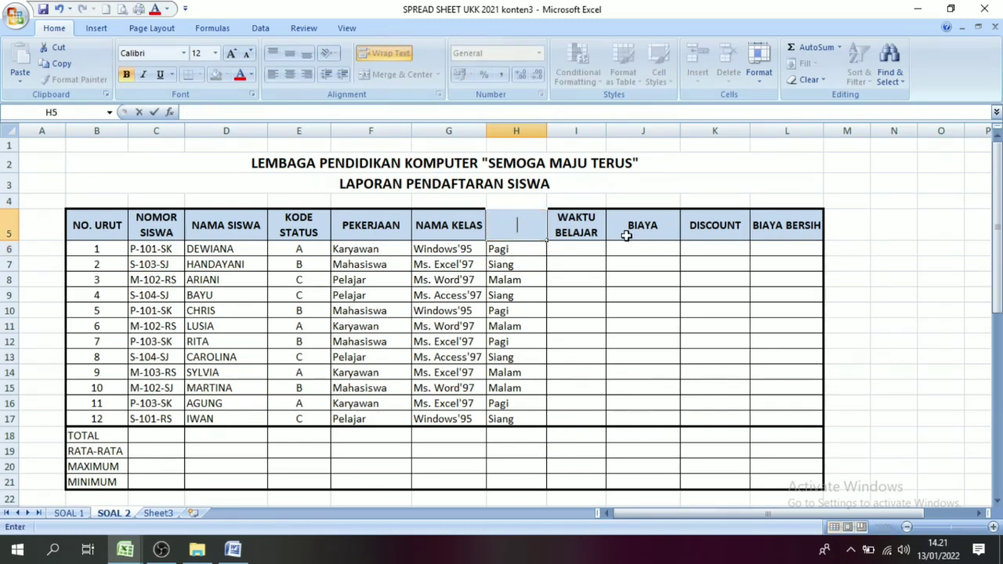
pyautogui.write('E')
pyautogui.write('WAKTU BEL')
pyautogui.write('AJAR')
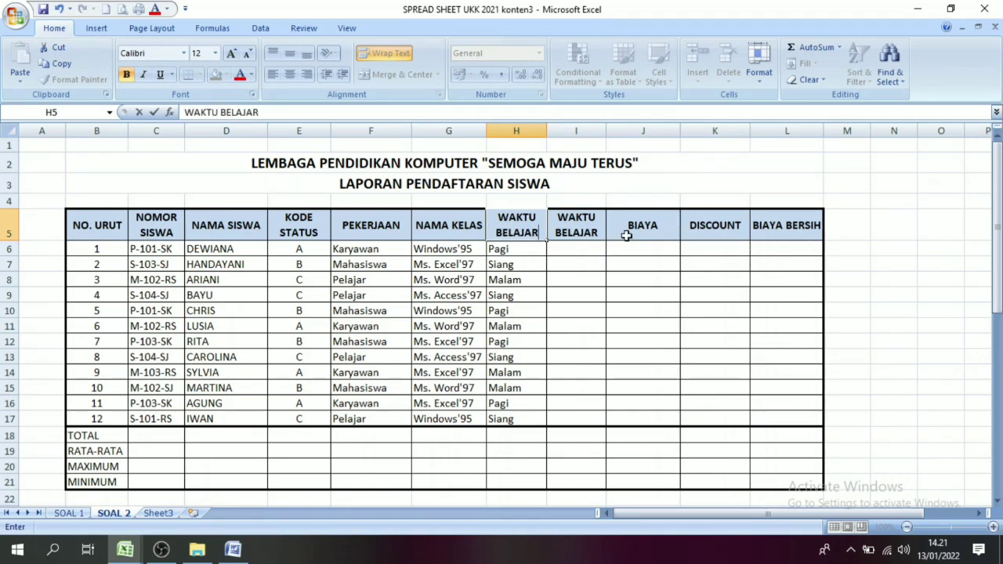
pyautogui.press('Return')
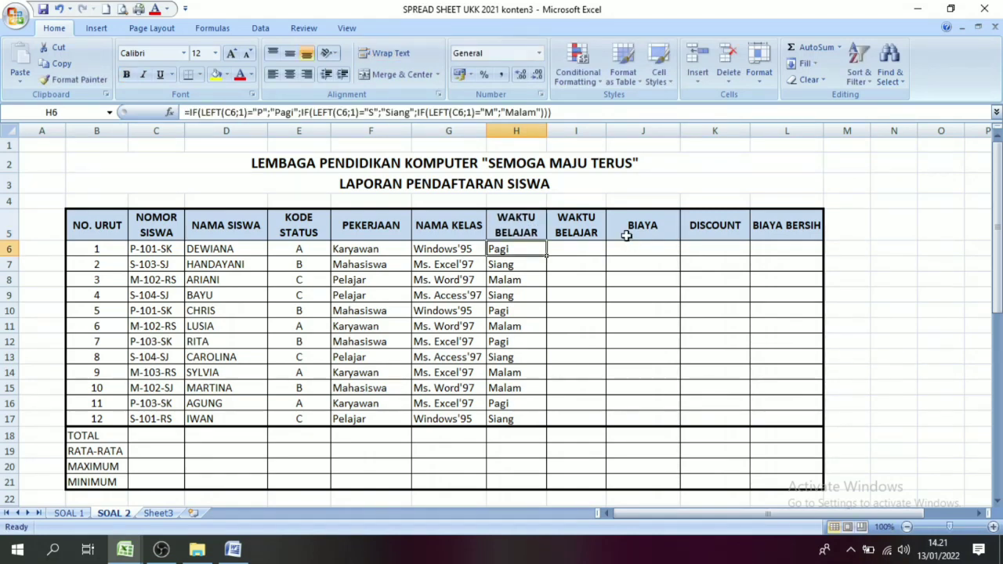
# Change the header in I5 to HARI BELAJAR and check the two swapped headers in H5 and I5
pyautogui.click(583, 227)
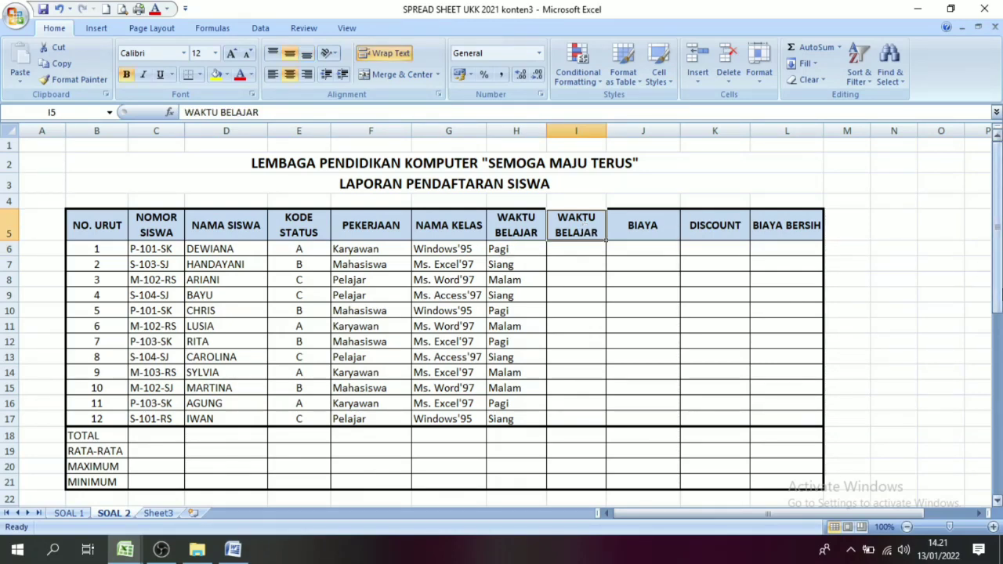
pyautogui.write('HARI BELAJ')
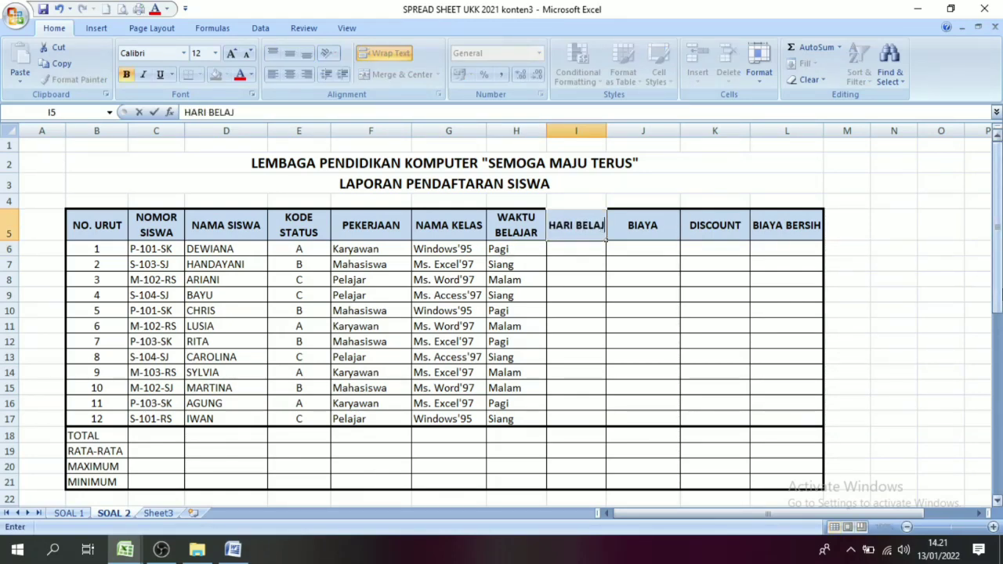
pyautogui.write('AR')
pyautogui.press('Return')
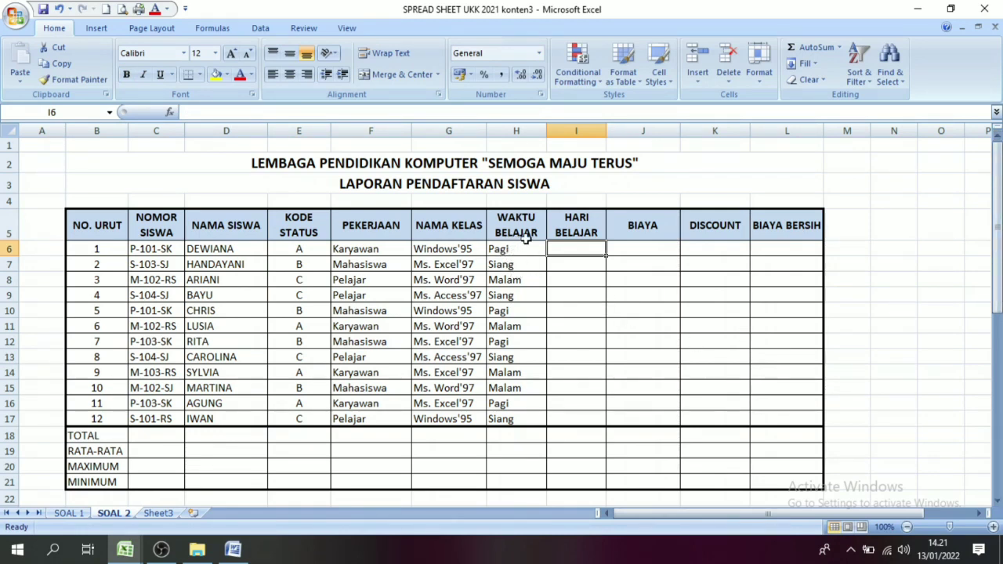
pyautogui.click(578, 225)
pyautogui.click(518, 228)
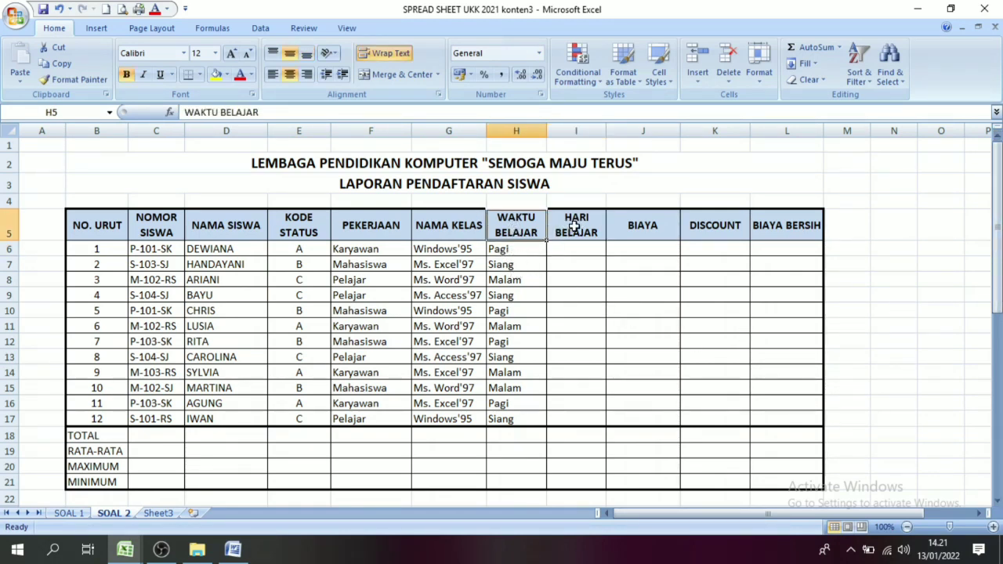
pyautogui.click(574, 225)
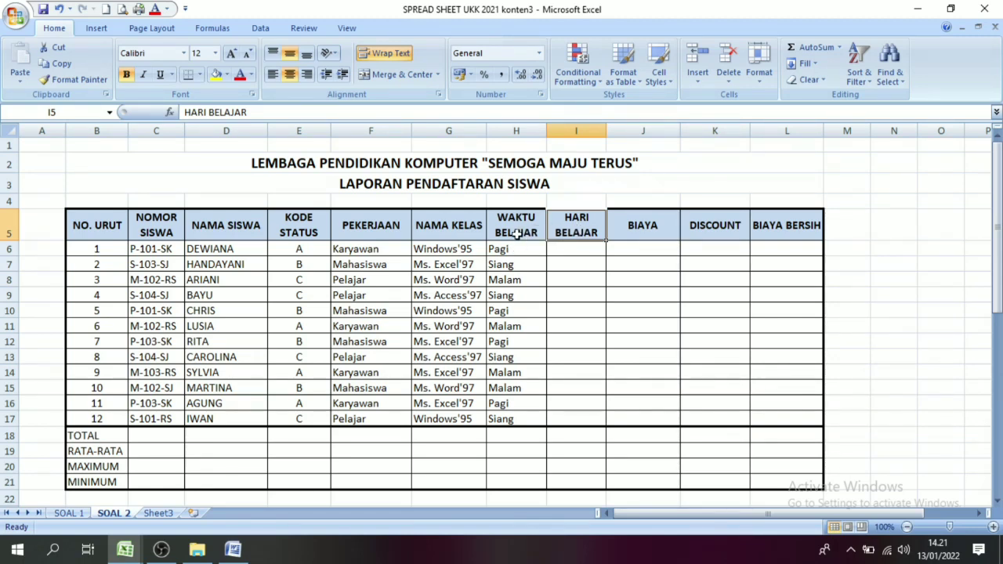
# Review the HARI BELAJAR rule in KETENTUAN SOAL and compare it with the last two letters of the NOMOR SISWA codes
pyautogui.click(515, 230)
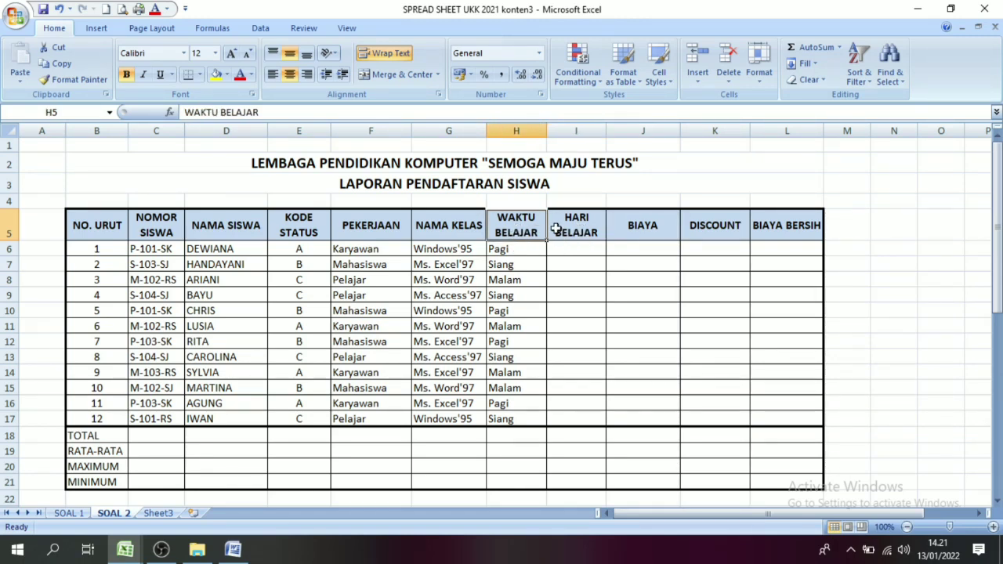
pyautogui.click(579, 225)
pyautogui.click(578, 247)
pyautogui.moveTo(996, 253); pyautogui.dragTo(996, 434)
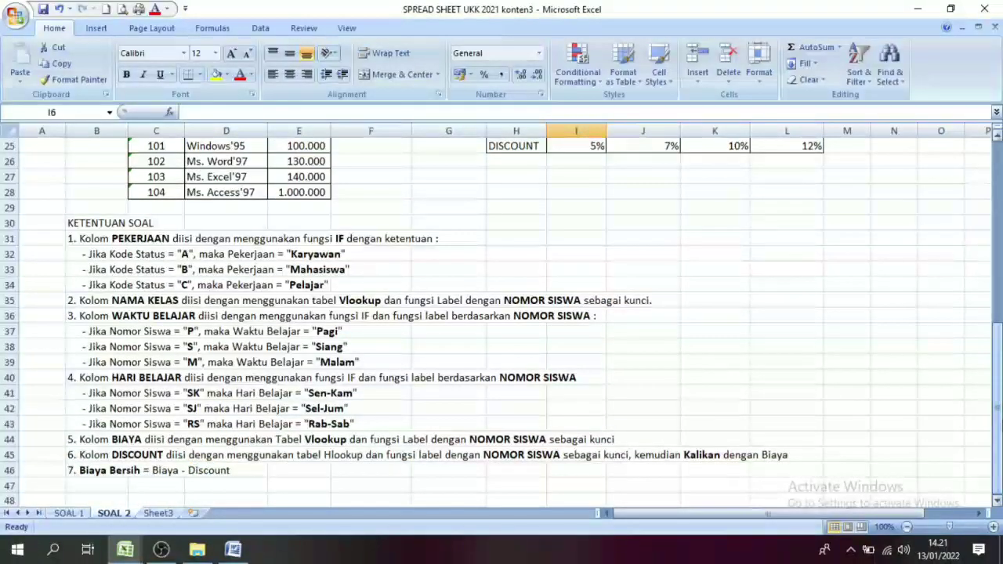
pyautogui.click(101, 384)
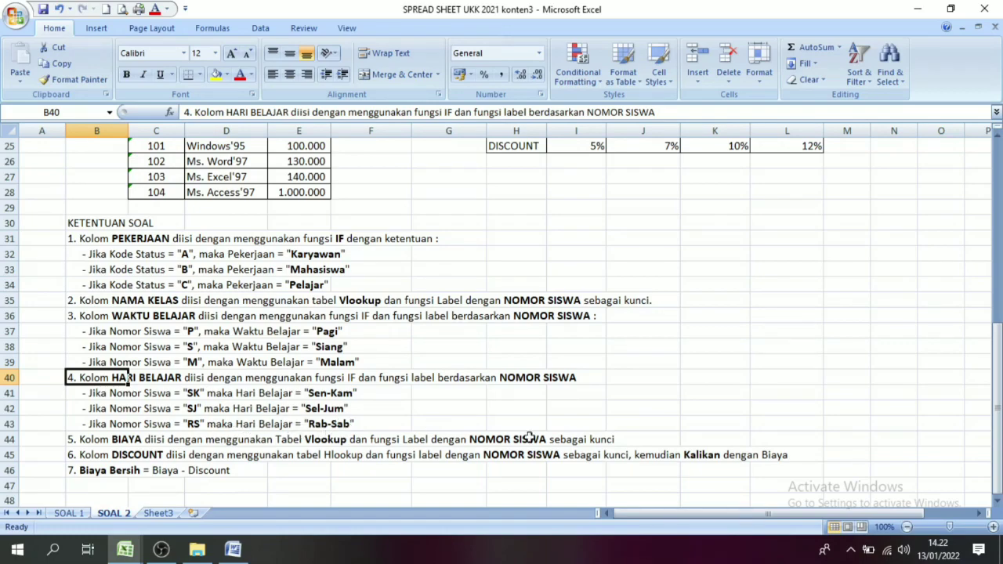
pyautogui.moveTo(997, 387); pyautogui.dragTo(997, 360)
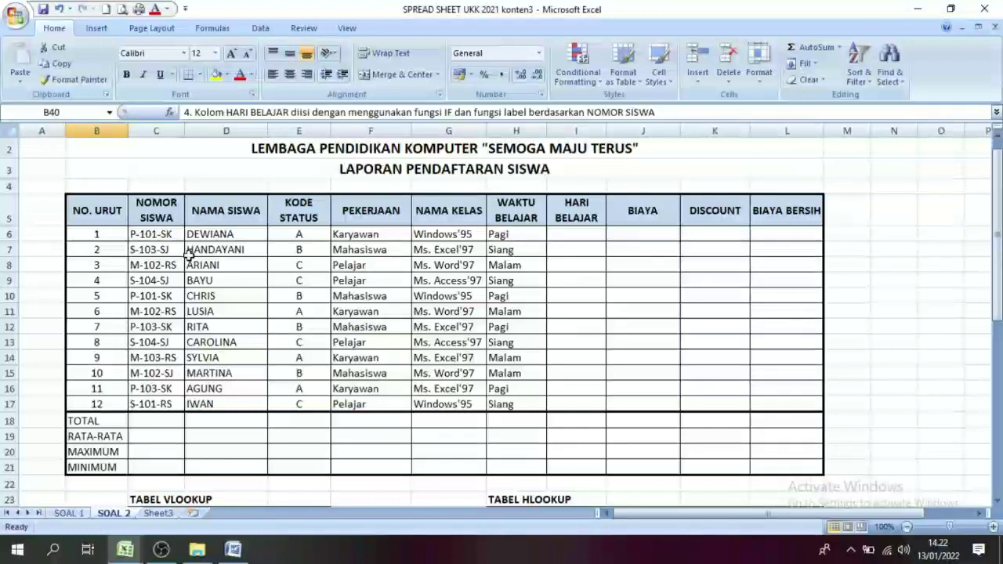
pyautogui.click(149, 238)
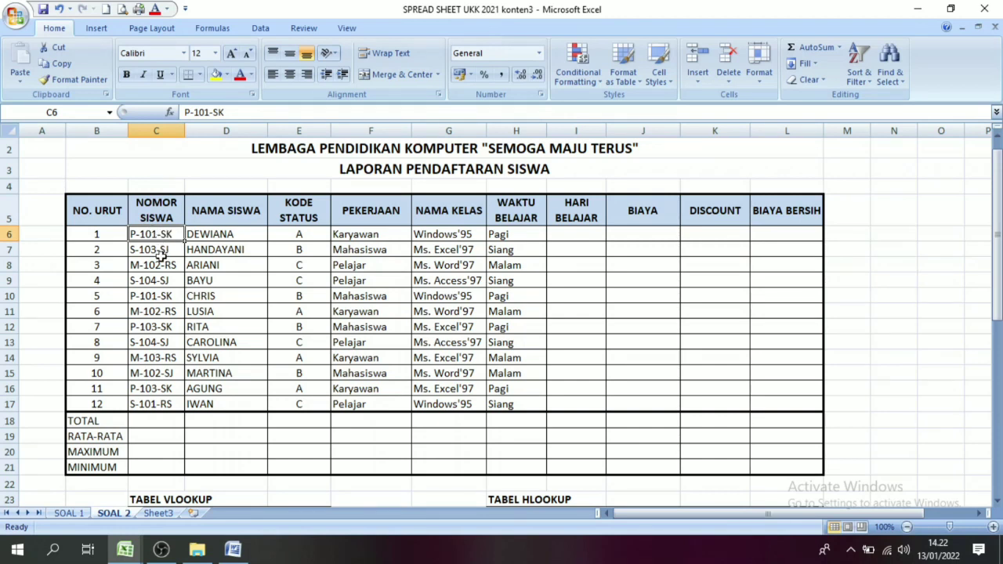
pyautogui.click(158, 245)
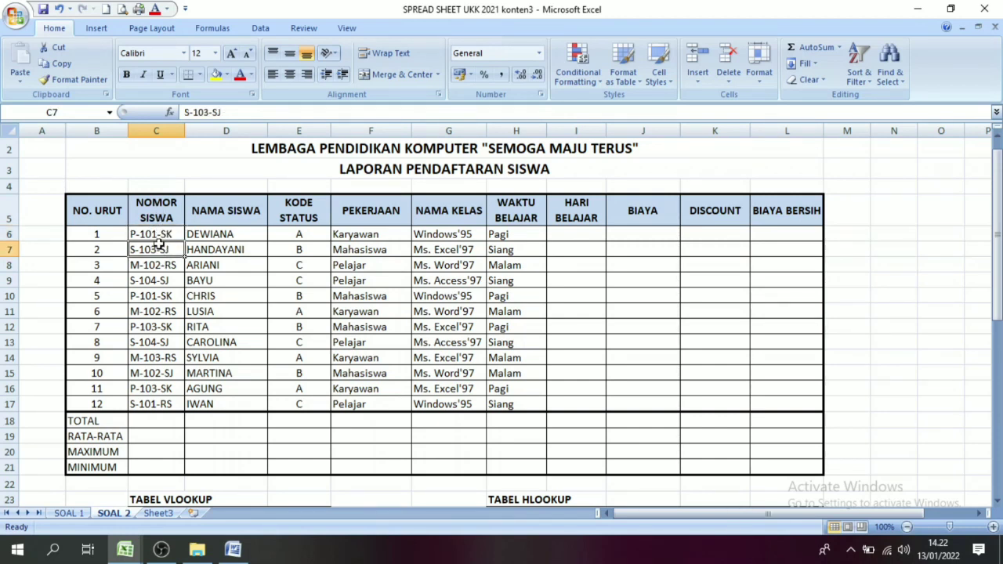
pyautogui.click(158, 214)
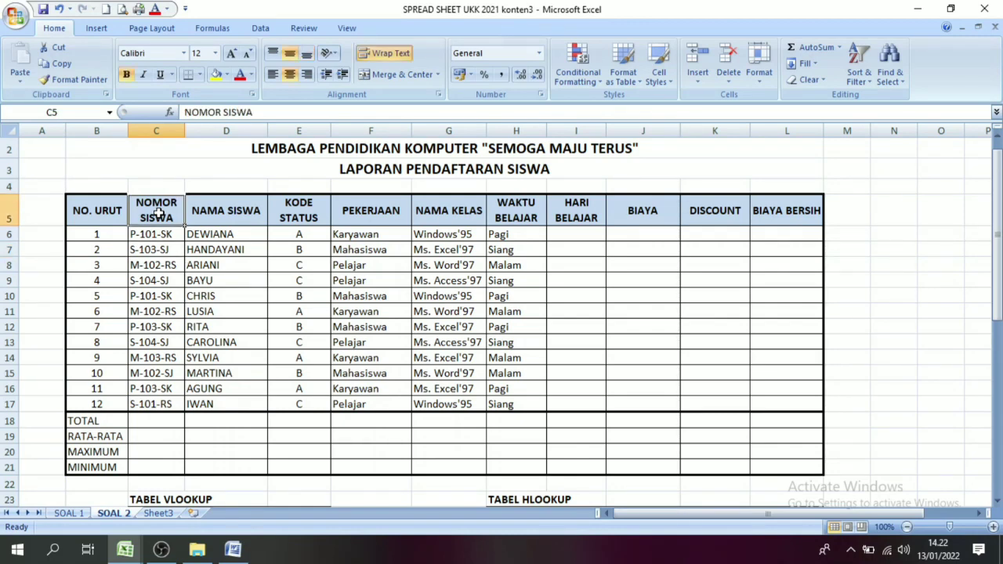
pyautogui.click(157, 237)
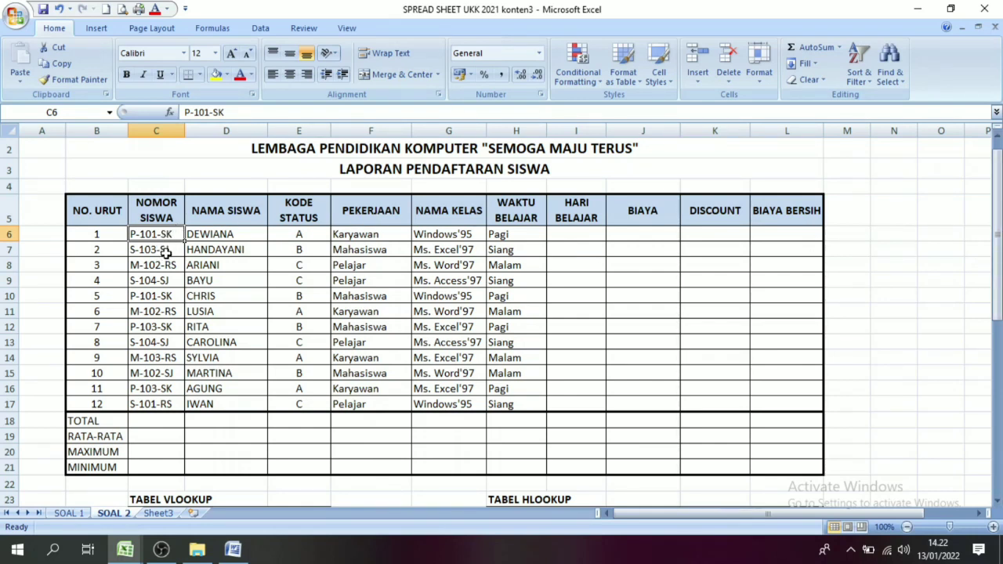
# Start an IF formula in I6 that returns "Sen-Kam" when RIGHT(C6;2) equals "SK"
pyautogui.click(577, 237)
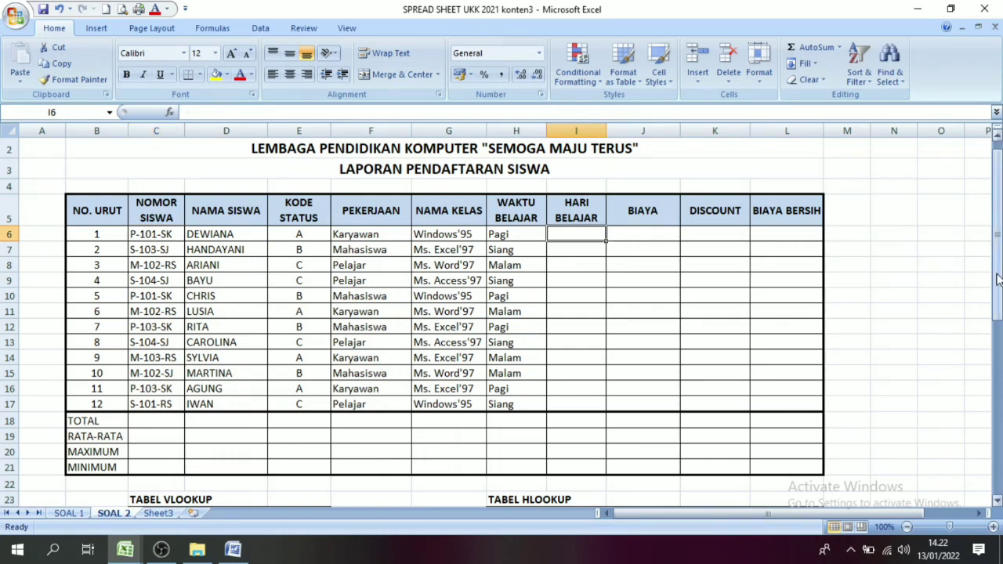
pyautogui.write('=if')
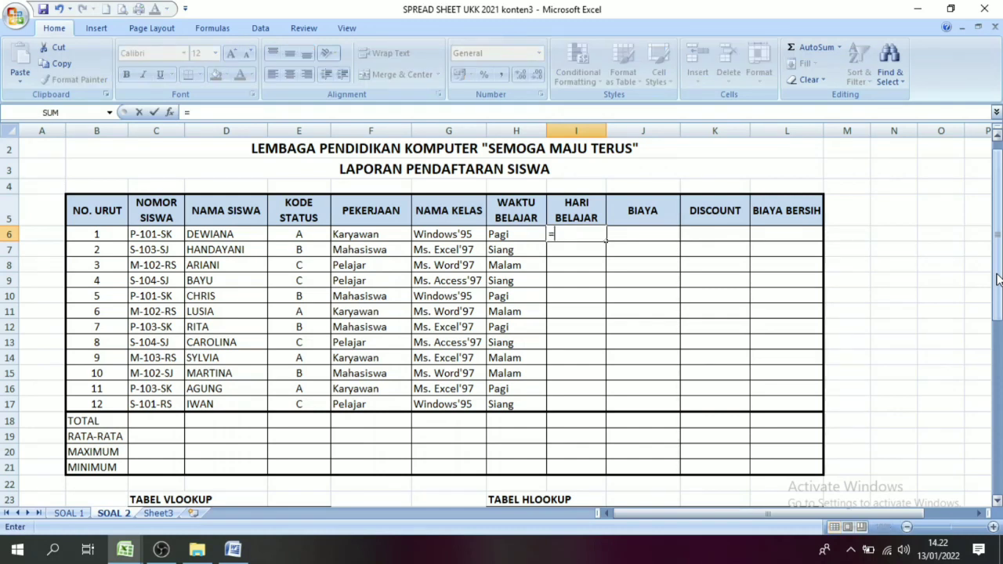
pyautogui.press('Tab')
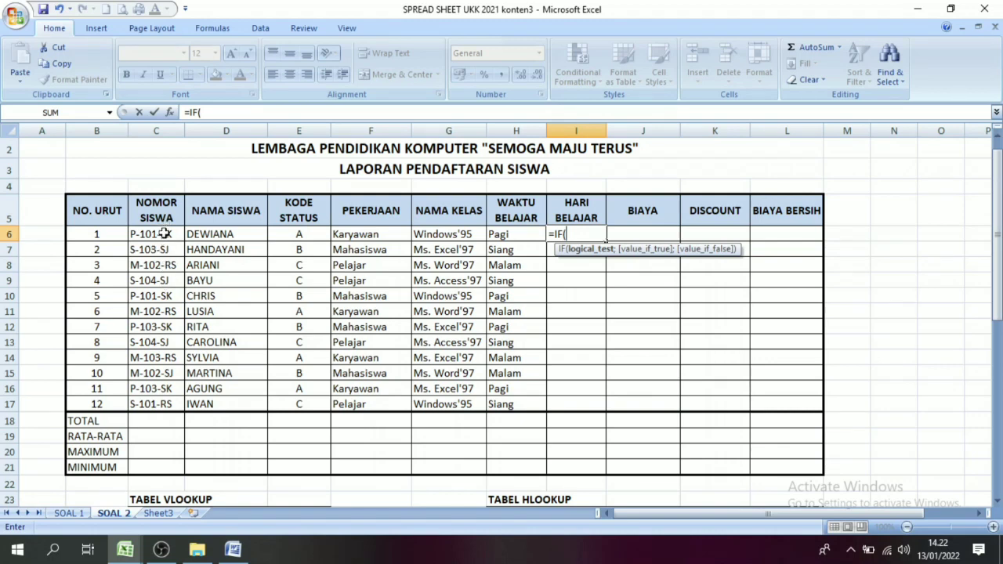
pyautogui.write('RI')
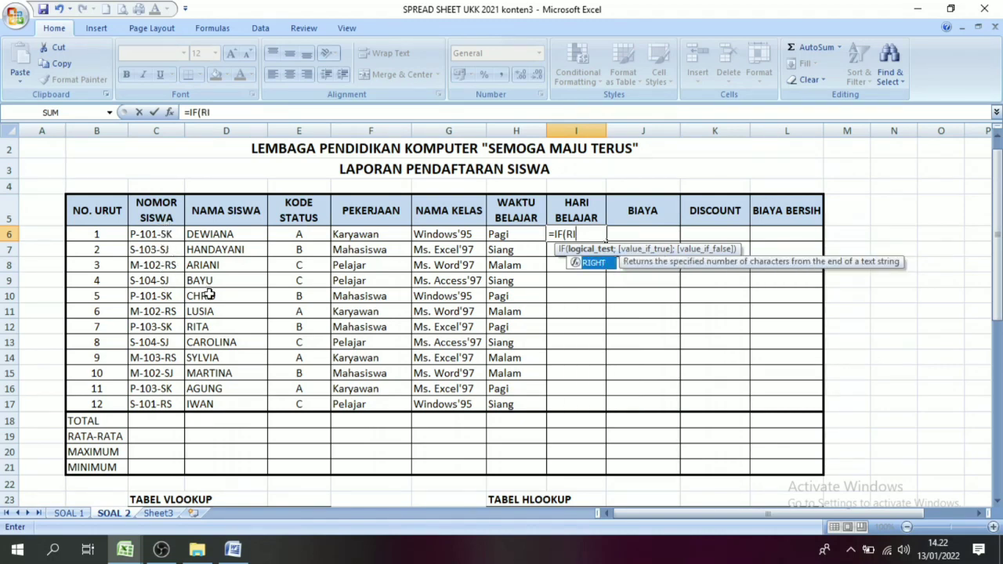
pyautogui.write('GHT(')
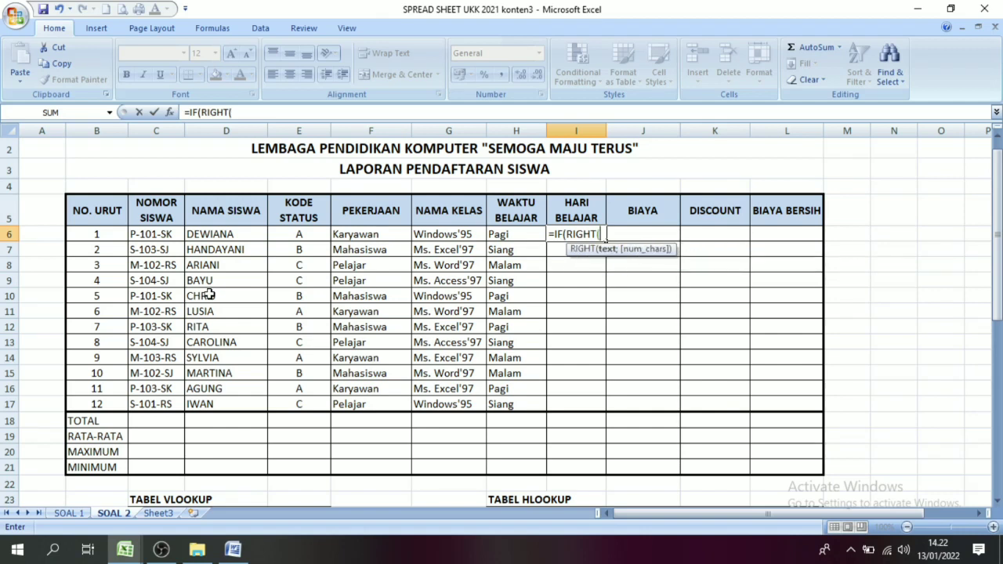
pyautogui.click(165, 233)
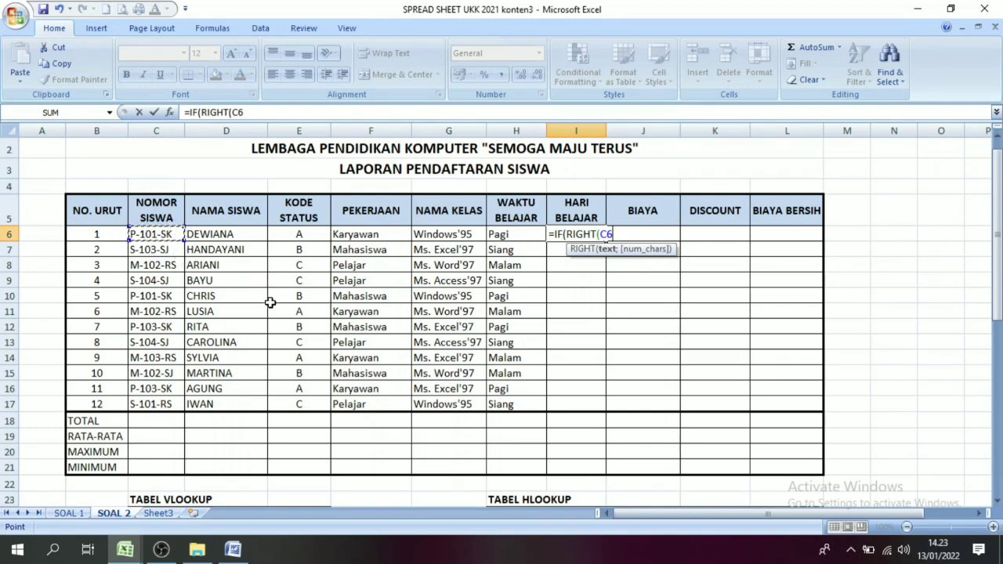
pyautogui.write(';2)=')
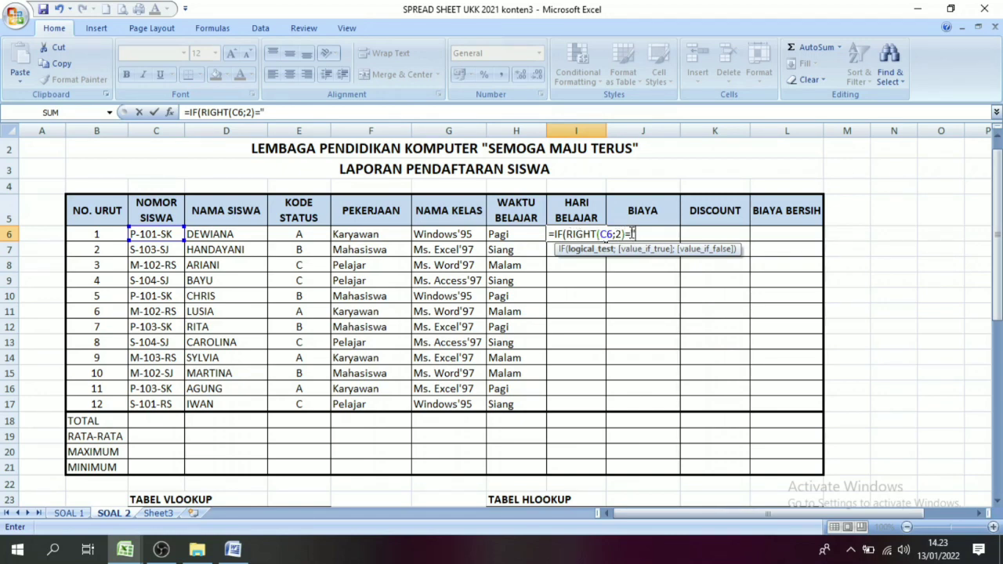
pyautogui.write('sk";')
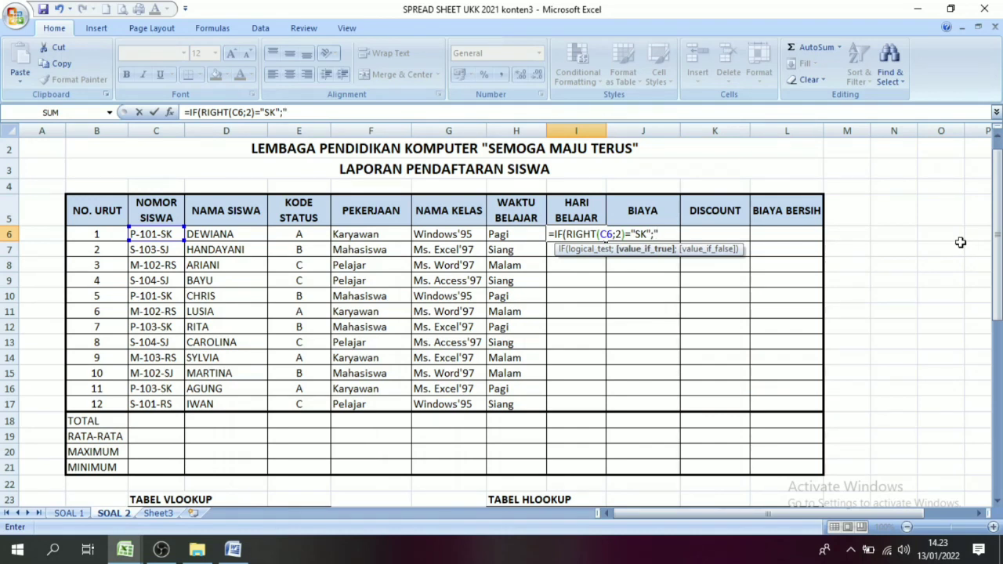
pyautogui.write('"Sen-Kam')
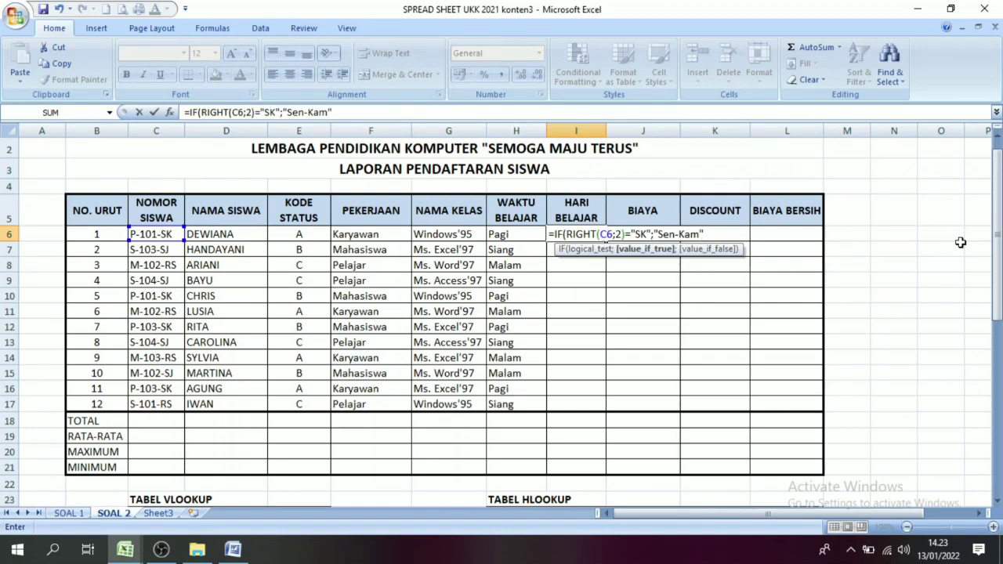
pyautogui.write('";')
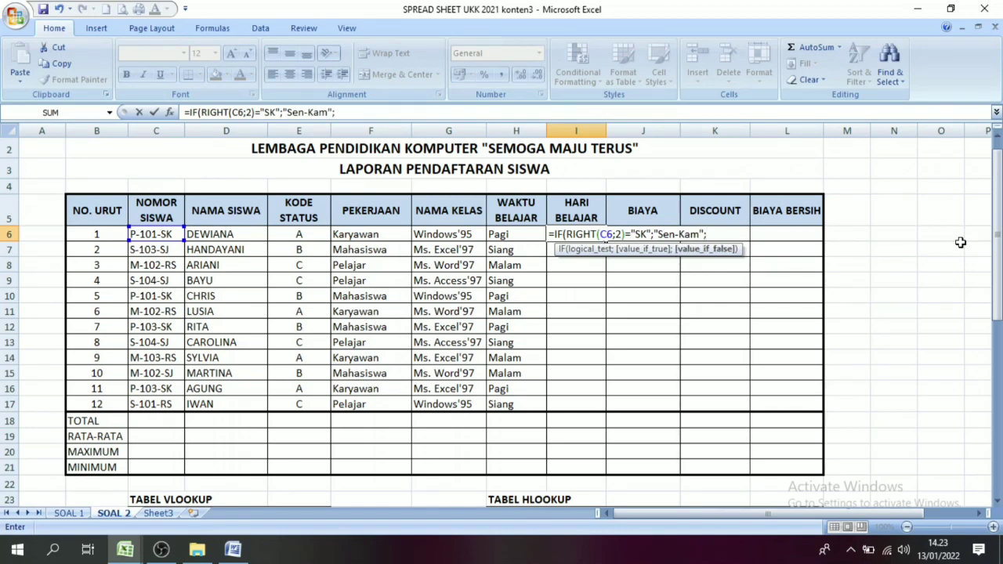
# Nest a second IF in the I6 formula that returns "Sel-Jum" when RIGHT(C6;2) equals "SJ"
pyautogui.write('if')
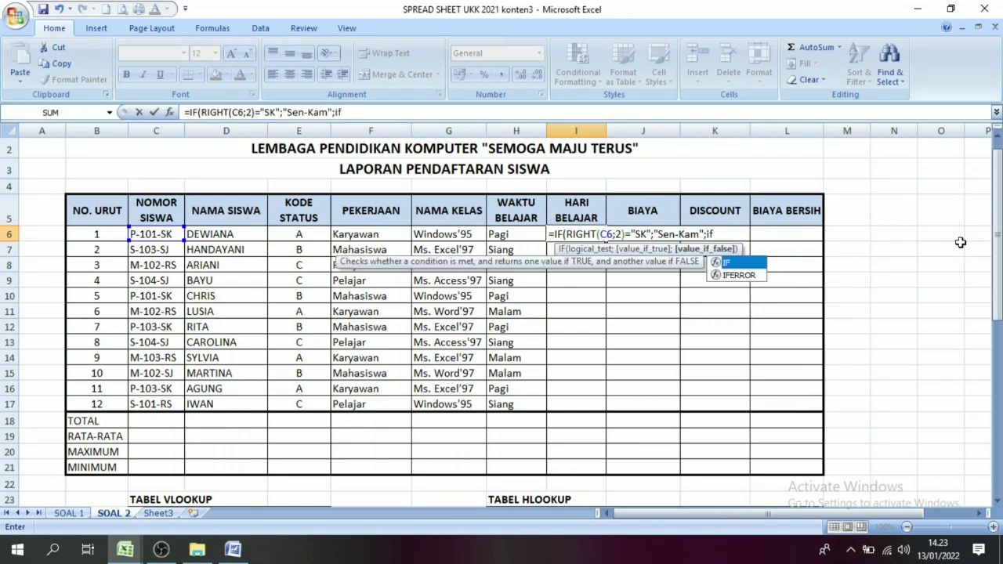
pyautogui.write('(')
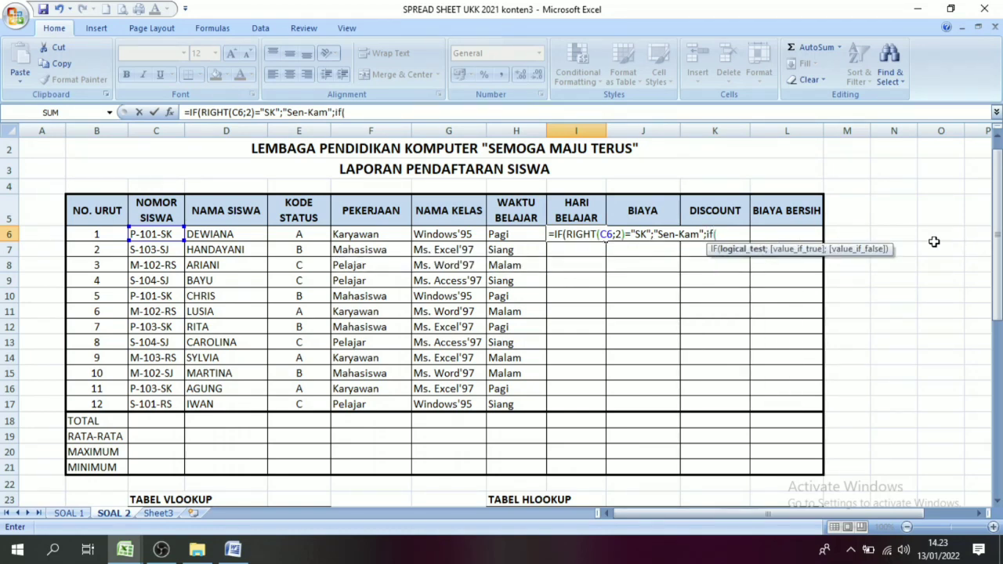
pyautogui.write('righ')
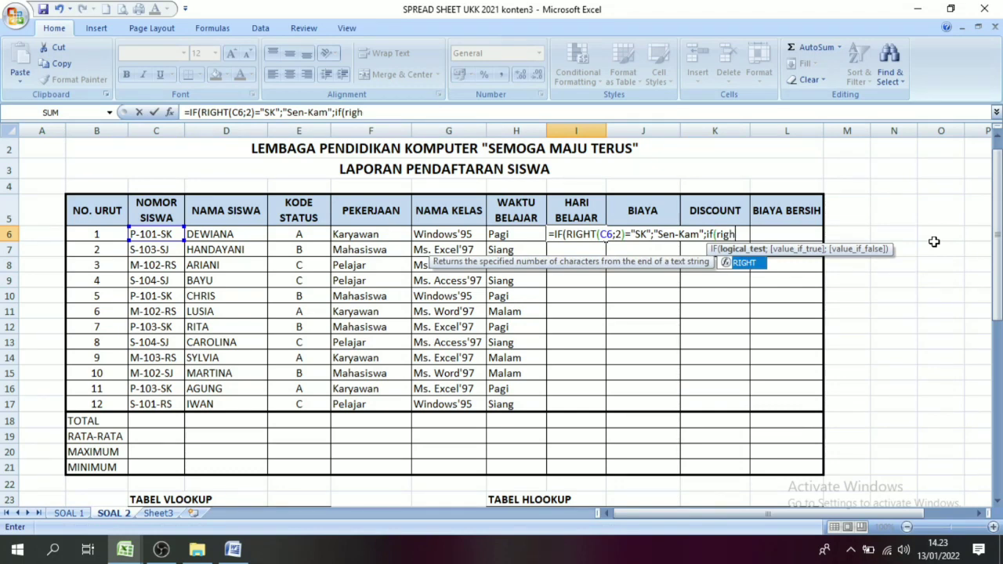
pyautogui.write('t(')
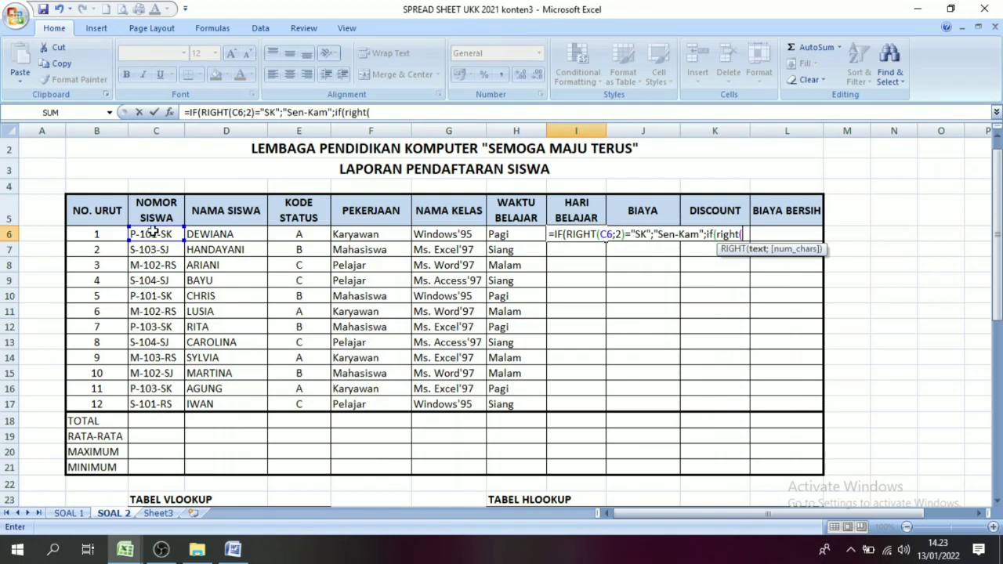
pyautogui.click(149, 234)
pyautogui.write(';')
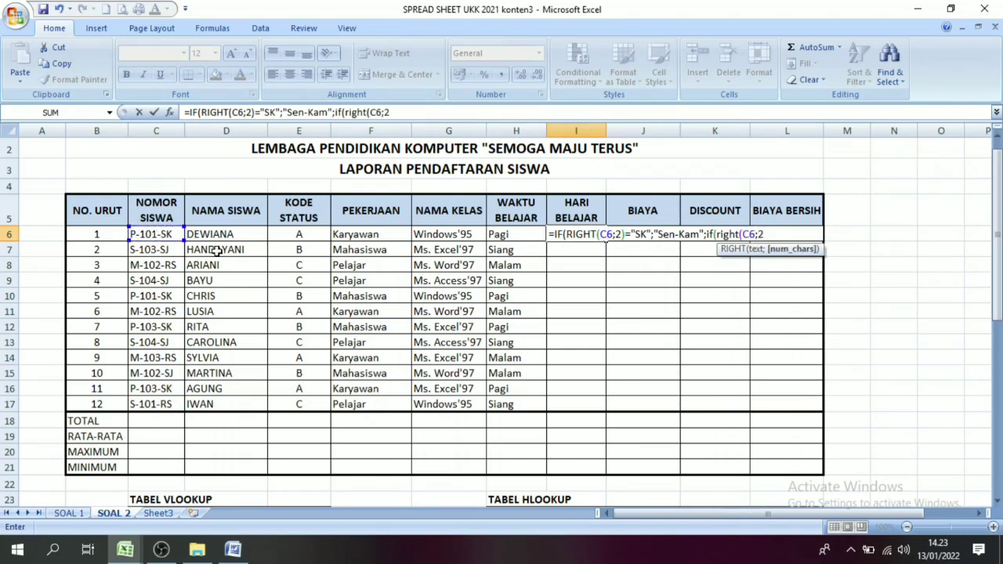
pyautogui.write('2)=')
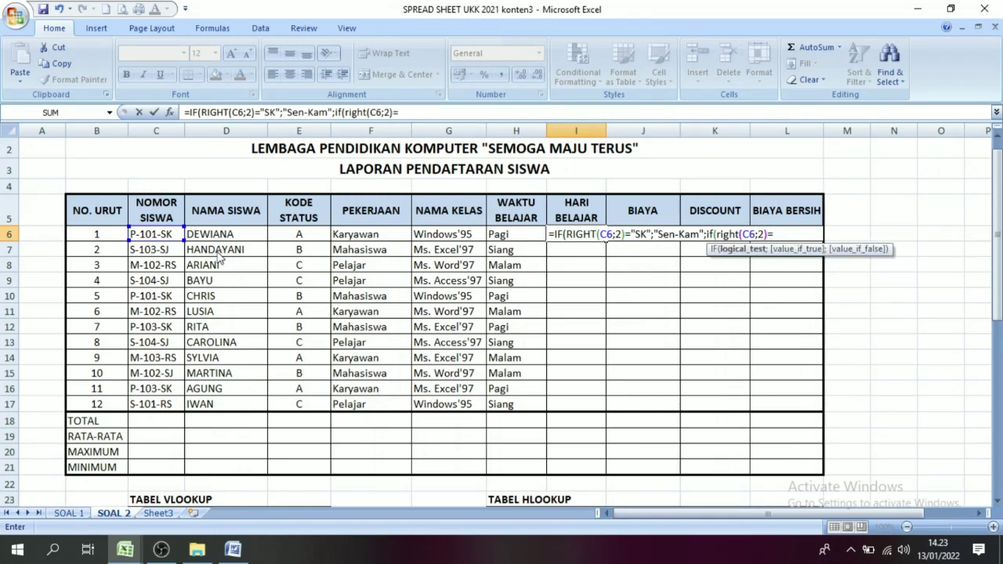
pyautogui.write('"SJ')
pyautogui.scroll(1, 215, 251)
pyautogui.write('"')
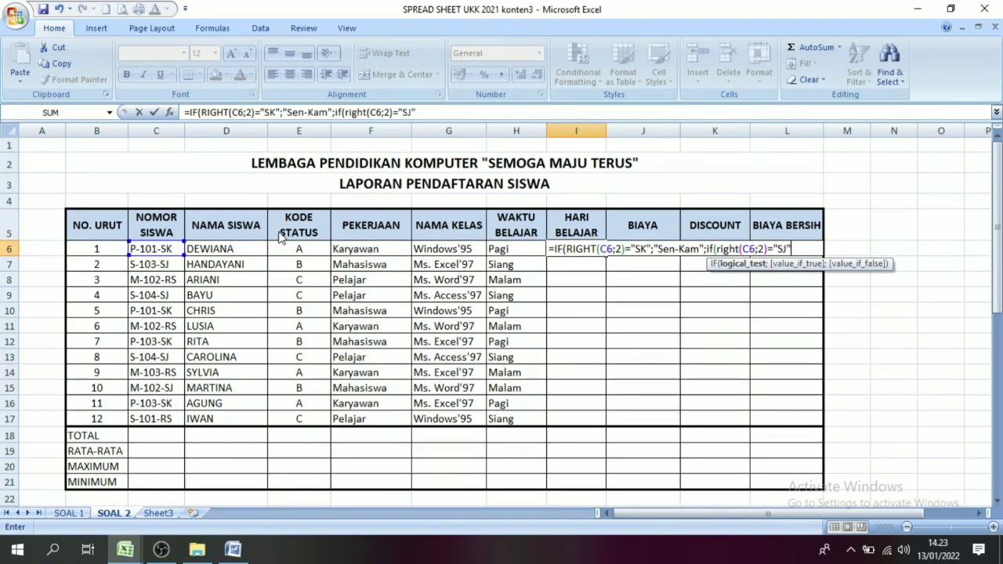
pyautogui.write(';')
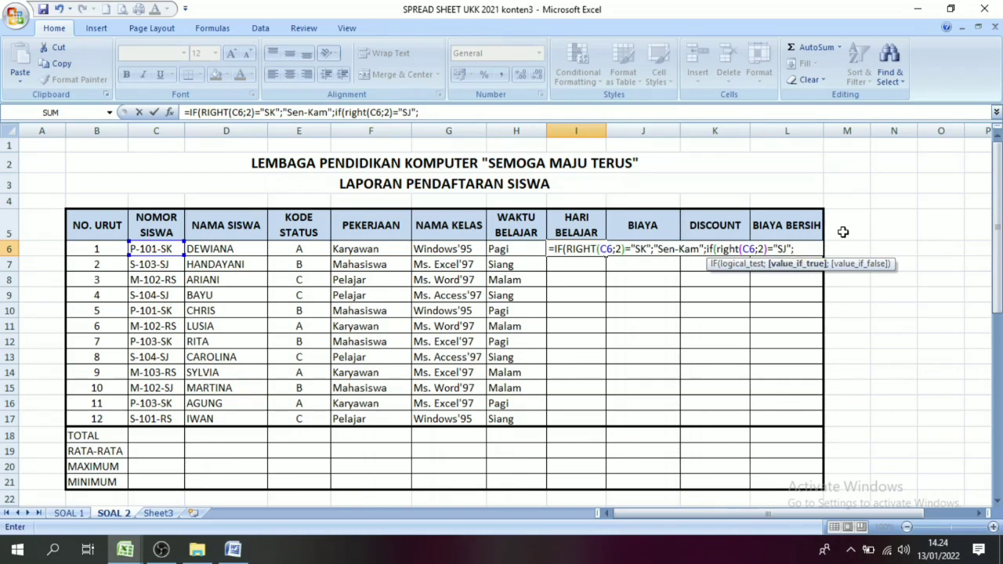
pyautogui.write('"Sel-Jum')
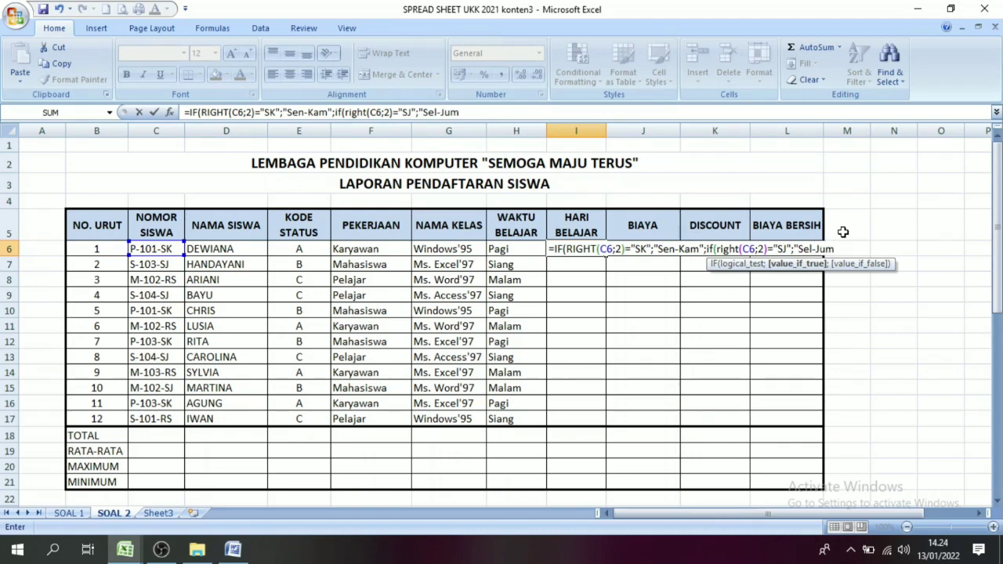
pyautogui.write('";')
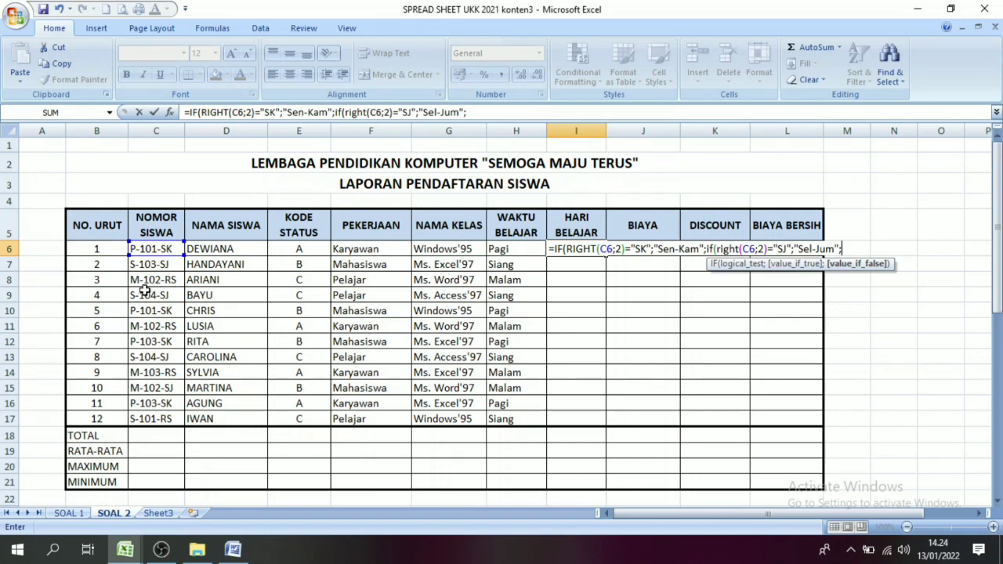
# Complete the I6 formula with a third nested IF that returns "Rab-Sab" when RIGHT(C6;2) equals "RS", and select the finished cell
pyautogui.write('if(right(')
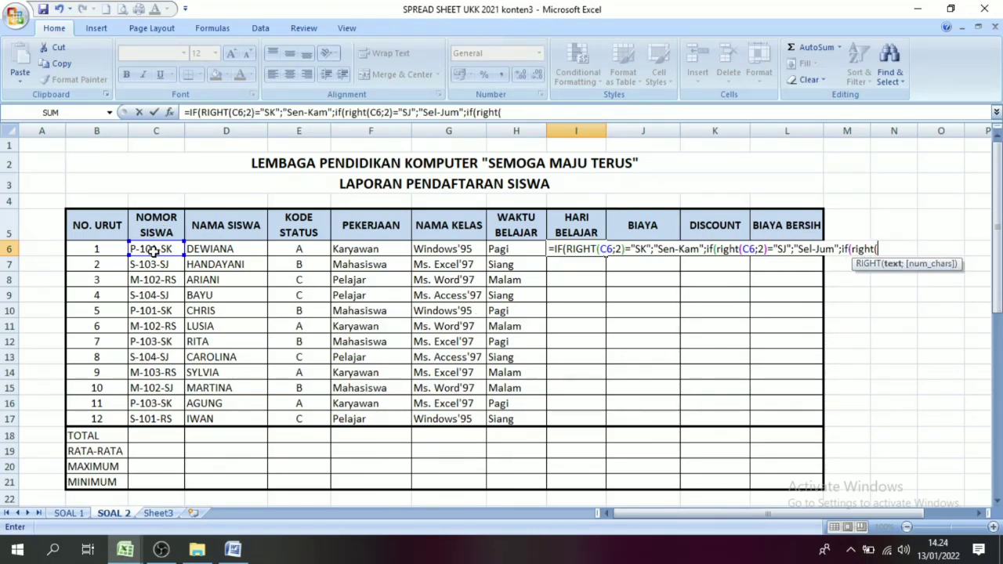
pyautogui.click(154, 250)
pyautogui.write(';')
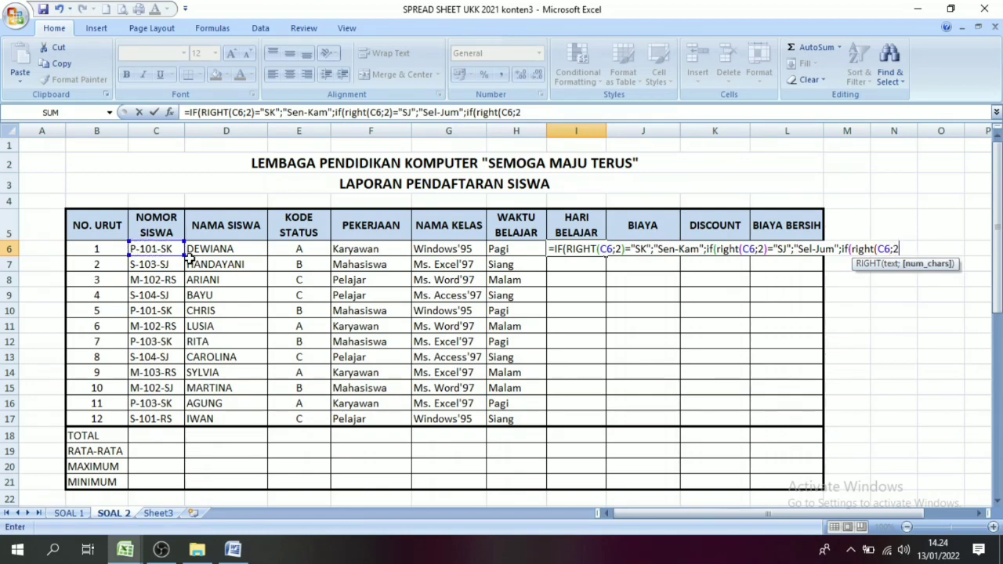
pyautogui.write('2)=')
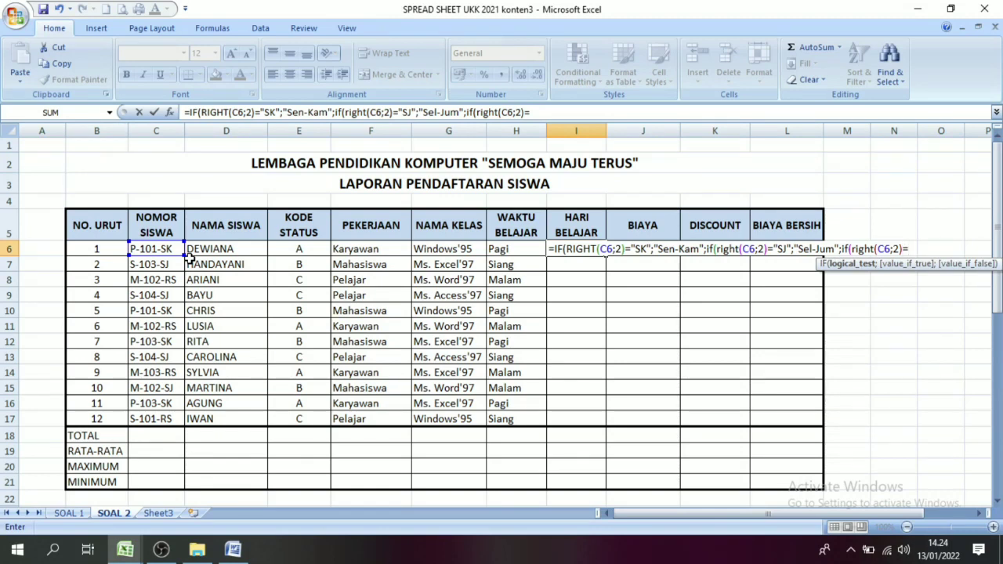
pyautogui.write('"RS";"Rab-Sab')
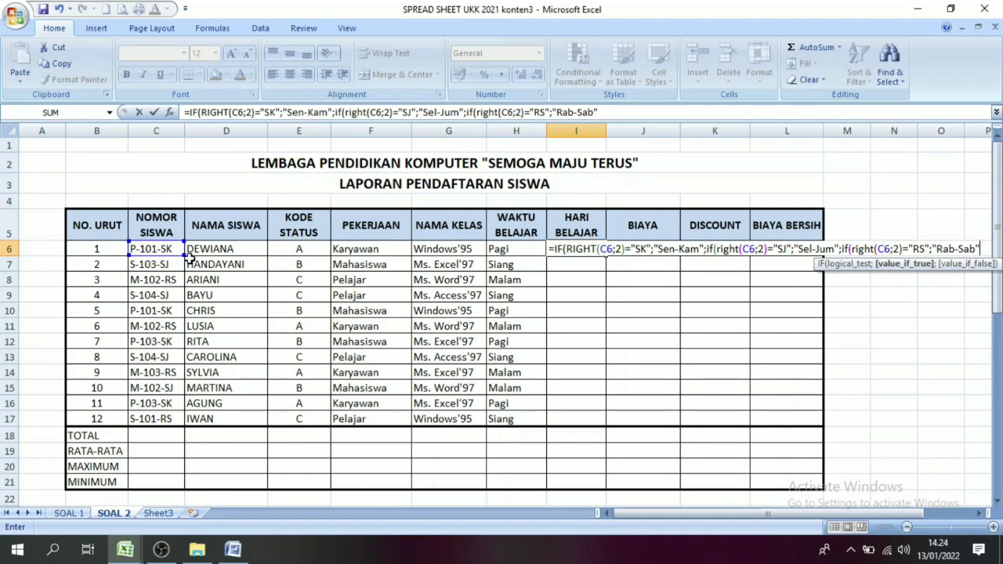
pyautogui.write(')))')
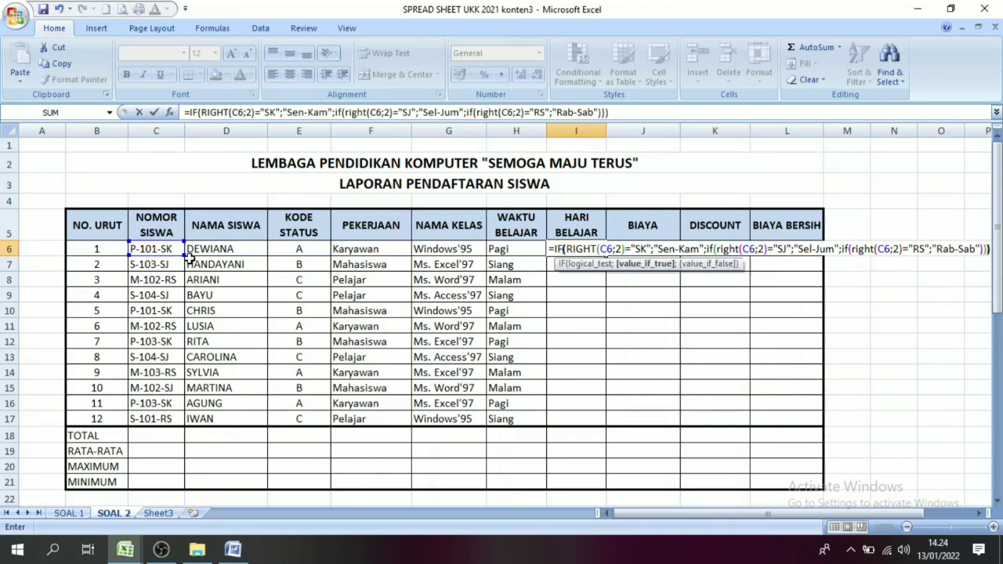
pyautogui.press('Return')
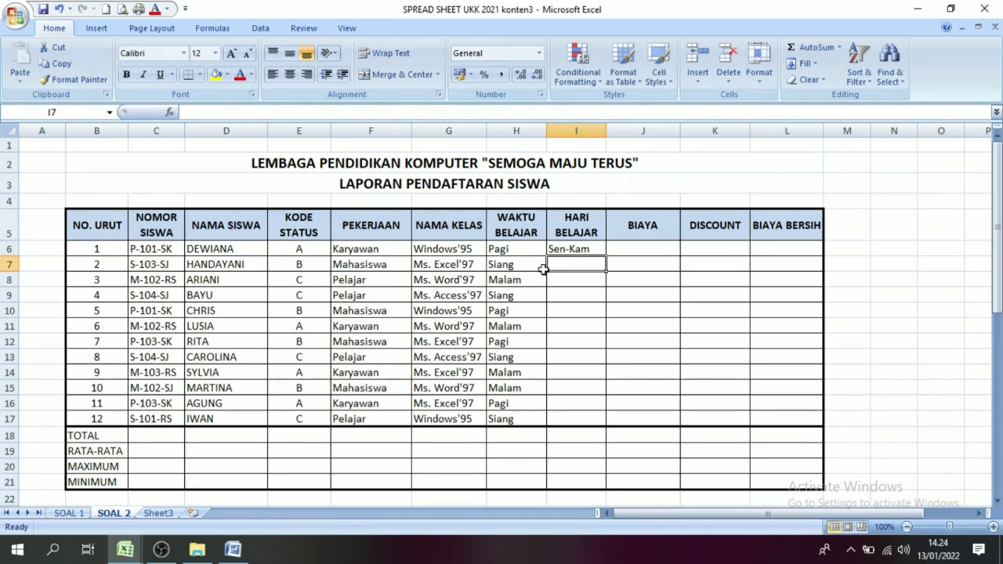
pyautogui.click(562, 250)
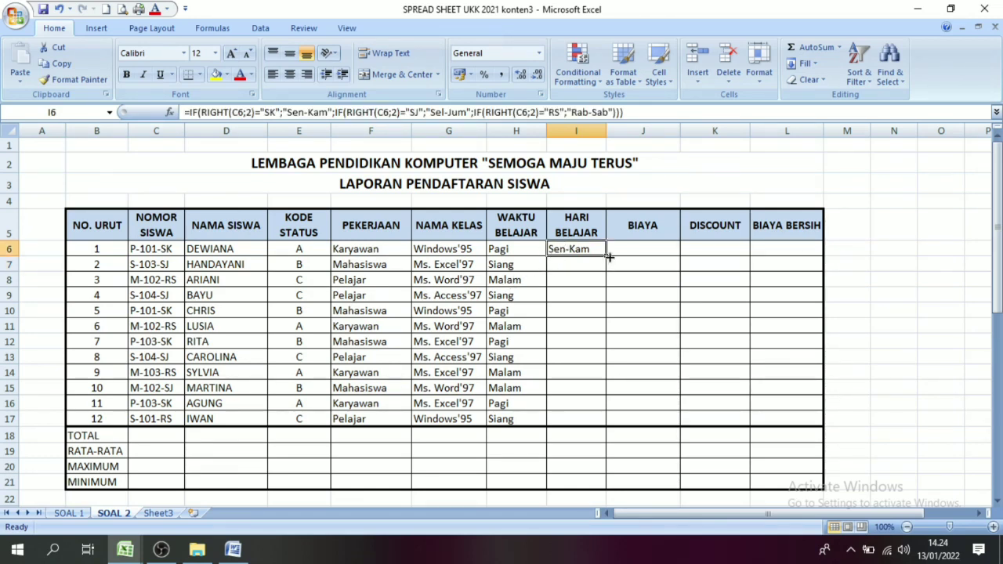
# Fill the HARI BELAJAR formula from I6 down to I17
pyautogui.moveTo(609, 257); pyautogui.dragTo(599, 422)
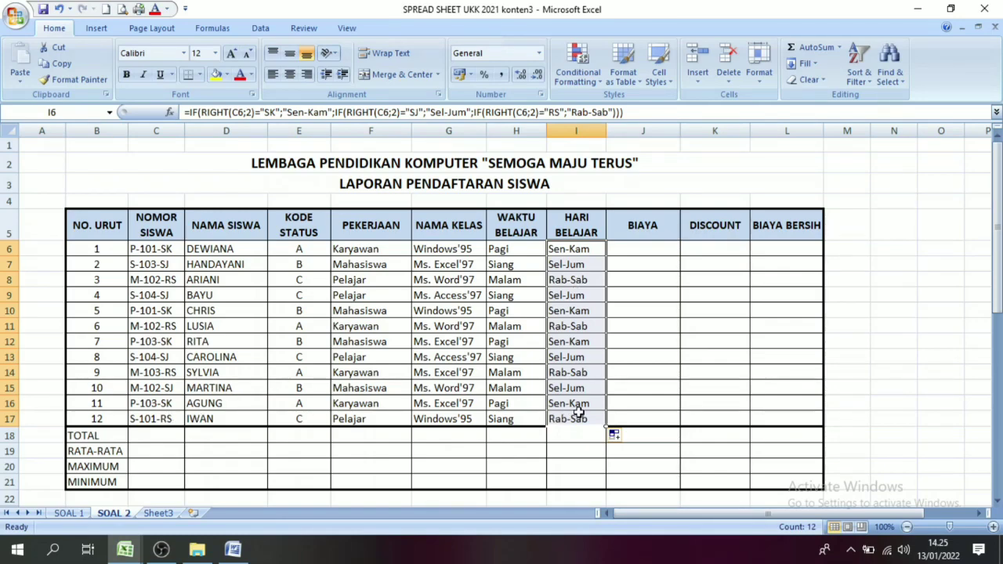
pyautogui.click(626, 417)
# Review the BIAYA and DISCOUNT rules in KETENTUAN SOAL and compare the layouts of TABEL VLOOKUP and TABEL HLOOKUP
pyautogui.moveTo(997, 235); pyautogui.dragTo(998, 461)
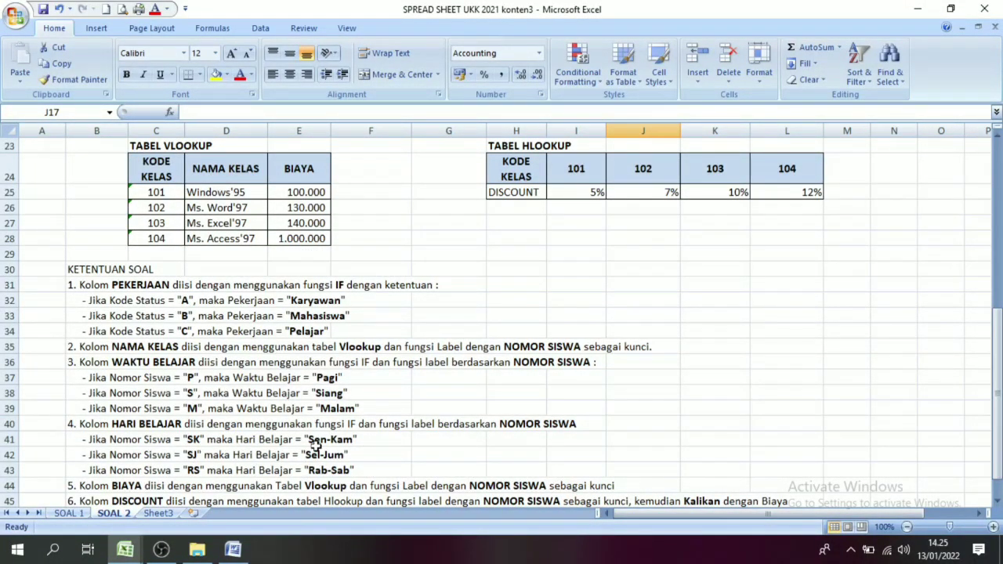
pyautogui.moveTo(999, 334); pyautogui.dragTo(999, 177)
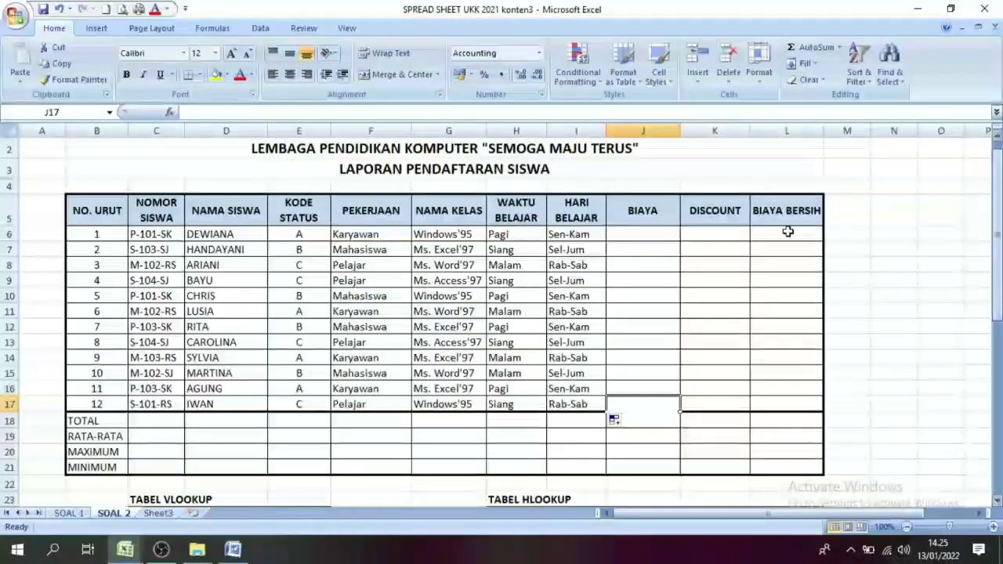
pyautogui.click(641, 235)
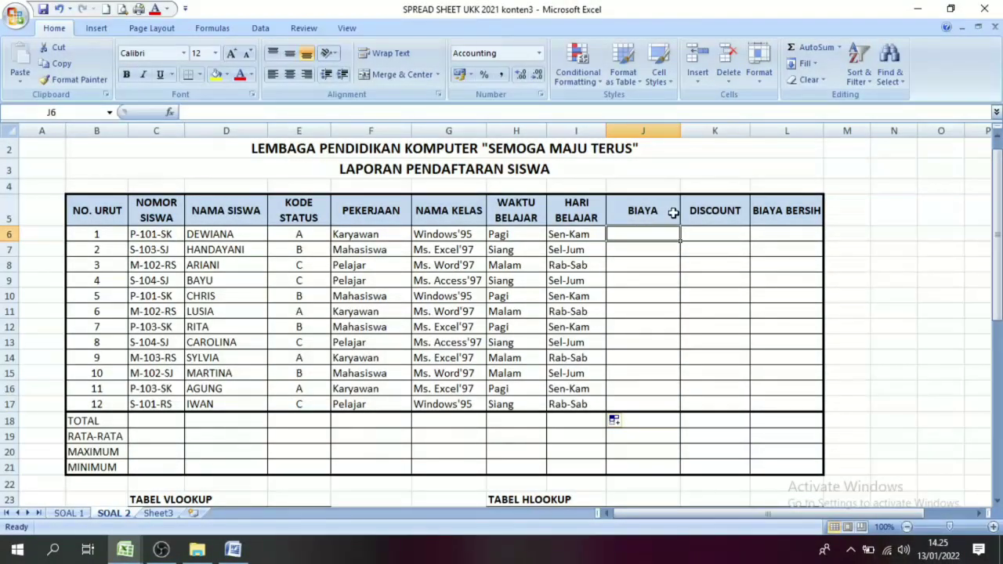
pyautogui.moveTo(999, 196); pyautogui.dragTo(998, 244)
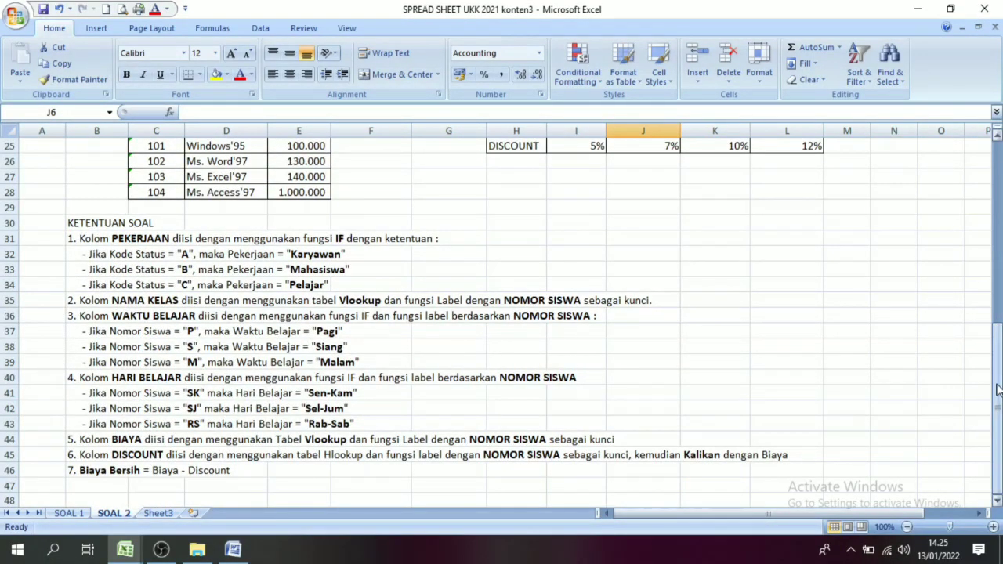
pyautogui.moveTo(999, 416); pyautogui.dragTo(998, 385)
pyautogui.moveTo(506, 193); pyautogui.dragTo(796, 225)
pyautogui.moveTo(998, 320); pyautogui.dragTo(997, 312)
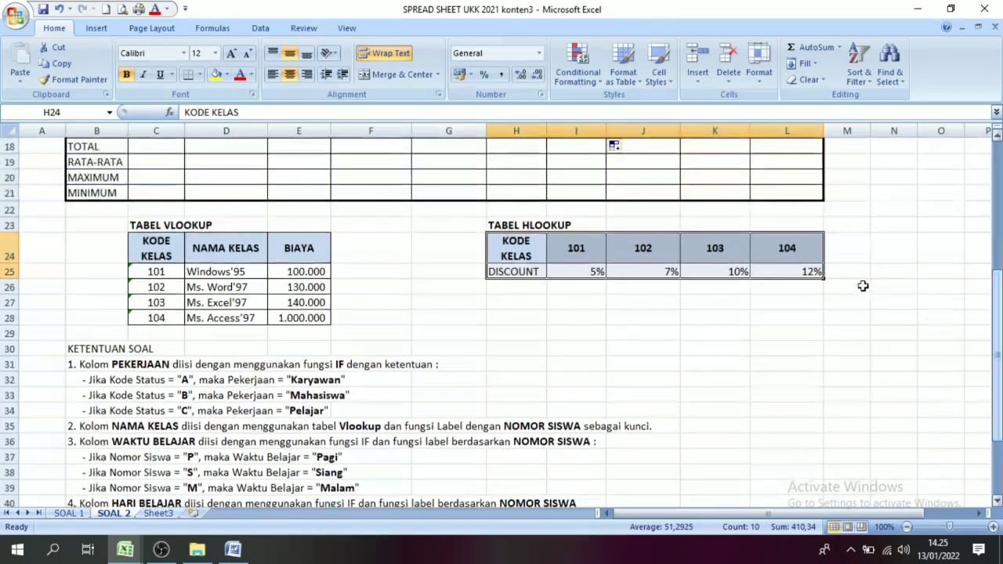
pyautogui.click(592, 251)
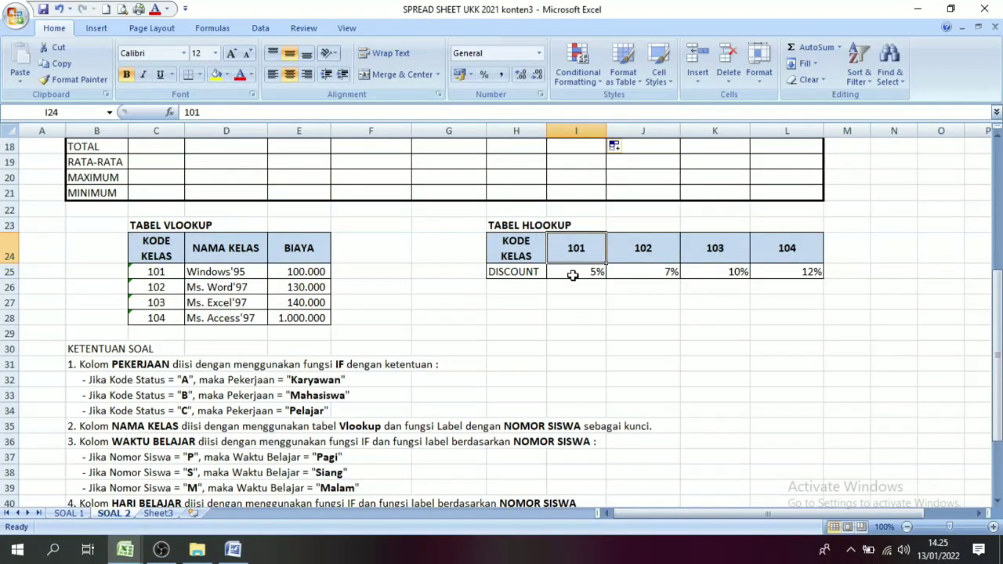
pyautogui.moveTo(573, 275); pyautogui.dragTo(779, 274)
pyautogui.click(635, 322)
pyautogui.moveTo(286, 263); pyautogui.dragTo(285, 320)
pyautogui.click(522, 298)
pyautogui.moveTo(581, 271); pyautogui.dragTo(805, 274)
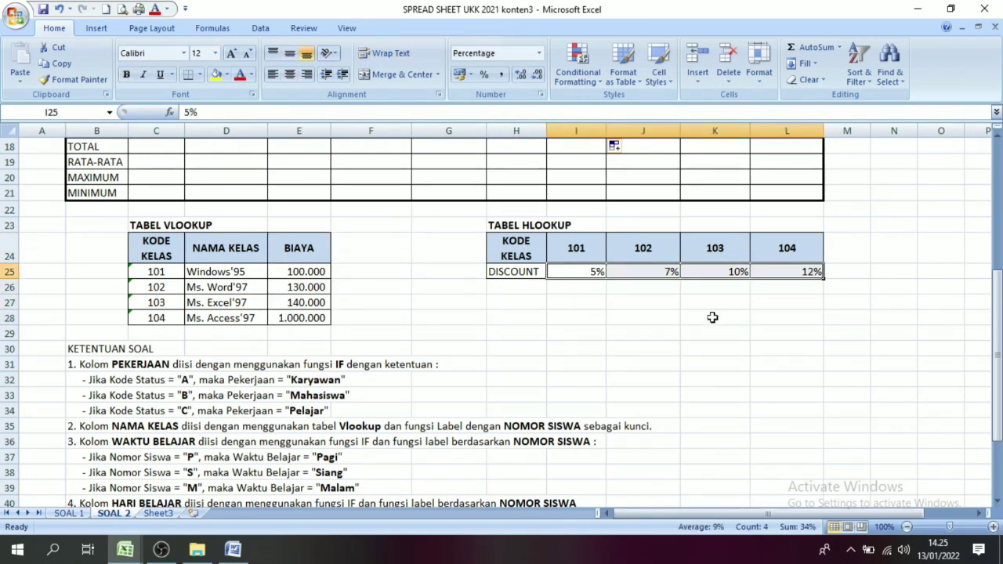
pyautogui.moveTo(309, 271); pyautogui.dragTo(310, 304)
pyautogui.moveTo(581, 271); pyautogui.dragTo(817, 272)
pyautogui.click(764, 317)
pyautogui.moveTo(1000, 307); pyautogui.dragTo(997, 315)
pyautogui.click(525, 174)
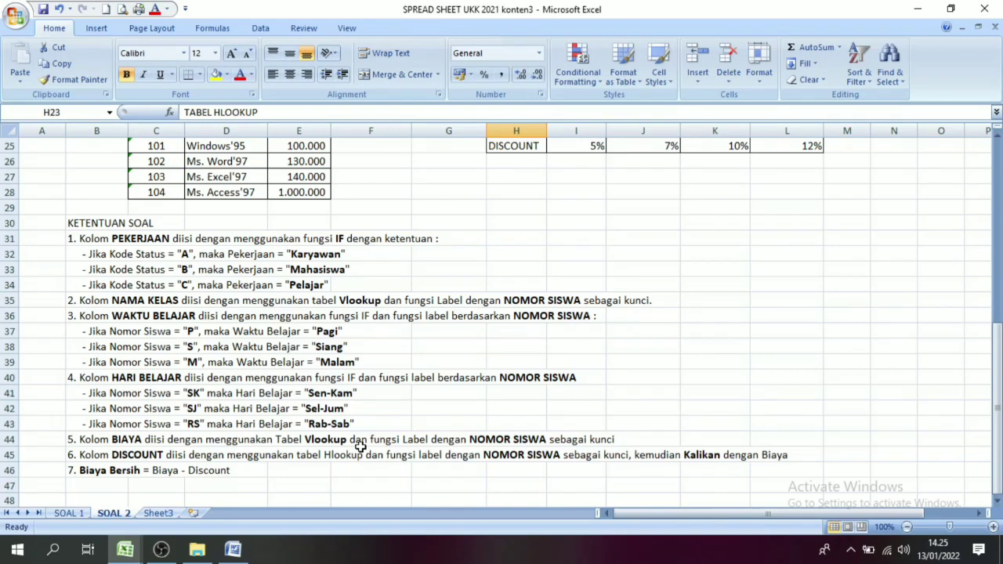
# Examine the BIAYA column of TABEL VLOOKUP, the BIAYA rule in KETENTUAN SOAL and the first NOMOR SISWA code
pyautogui.moveTo(998, 393); pyautogui.dragTo(999, 326)
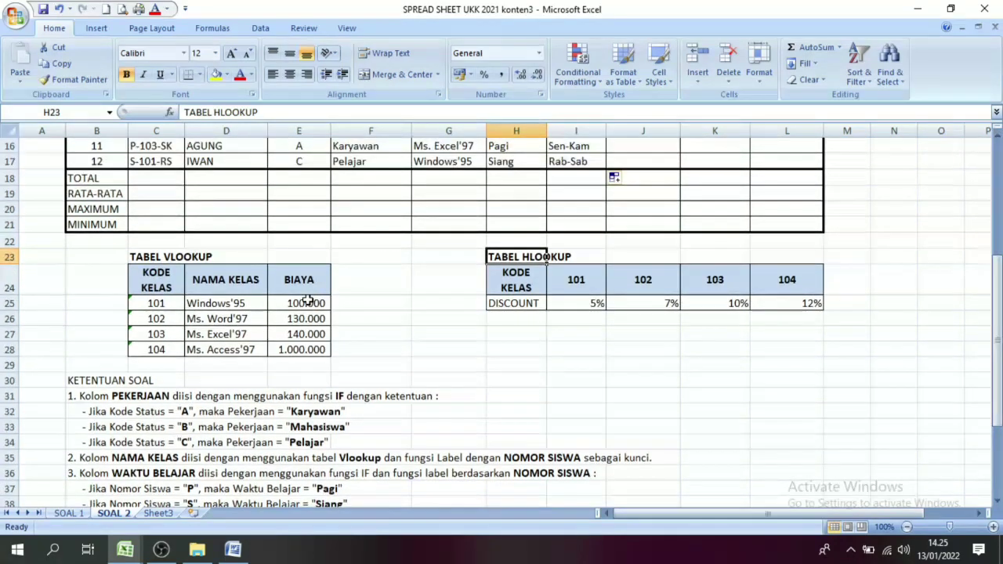
pyautogui.moveTo(308, 301); pyautogui.dragTo(309, 349)
pyautogui.moveTo(309, 283); pyautogui.dragTo(311, 350)
pyautogui.moveTo(302, 285); pyautogui.dragTo(301, 350)
pyautogui.scroll(-3, 860, 376)
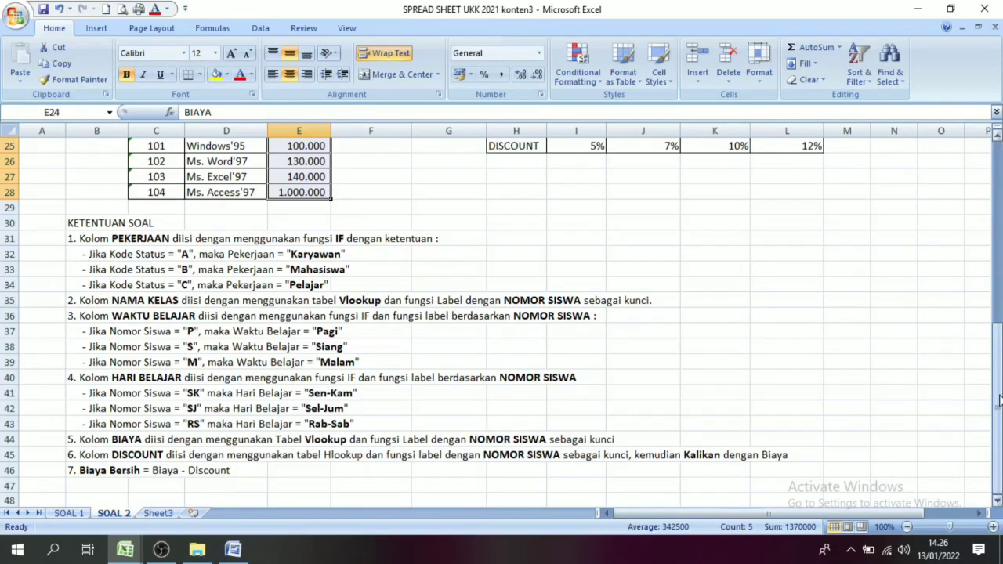
pyautogui.moveTo(997, 395); pyautogui.dragTo(999, 282)
pyautogui.click(156, 234)
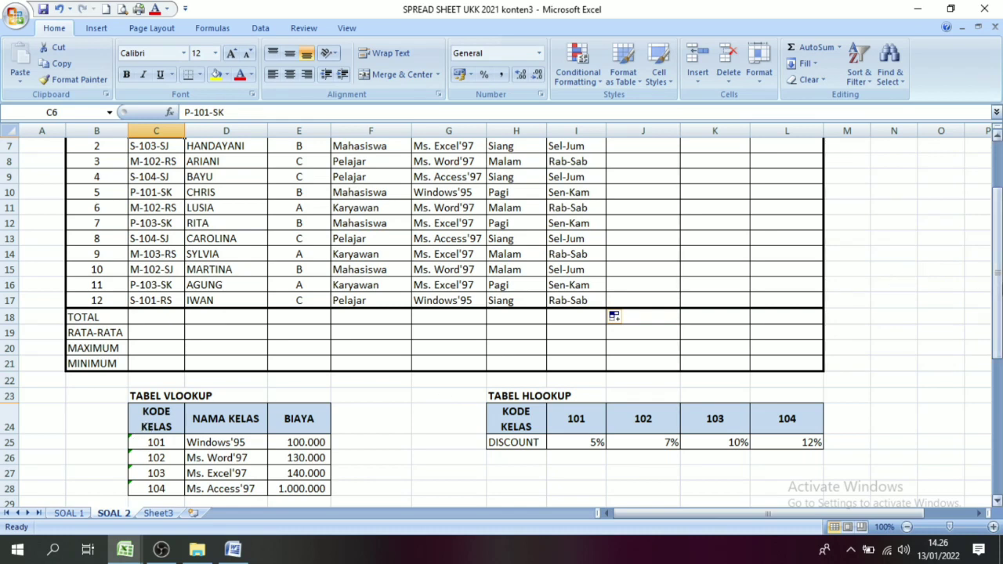
pyautogui.moveTo(998, 306); pyautogui.dragTo(998, 295)
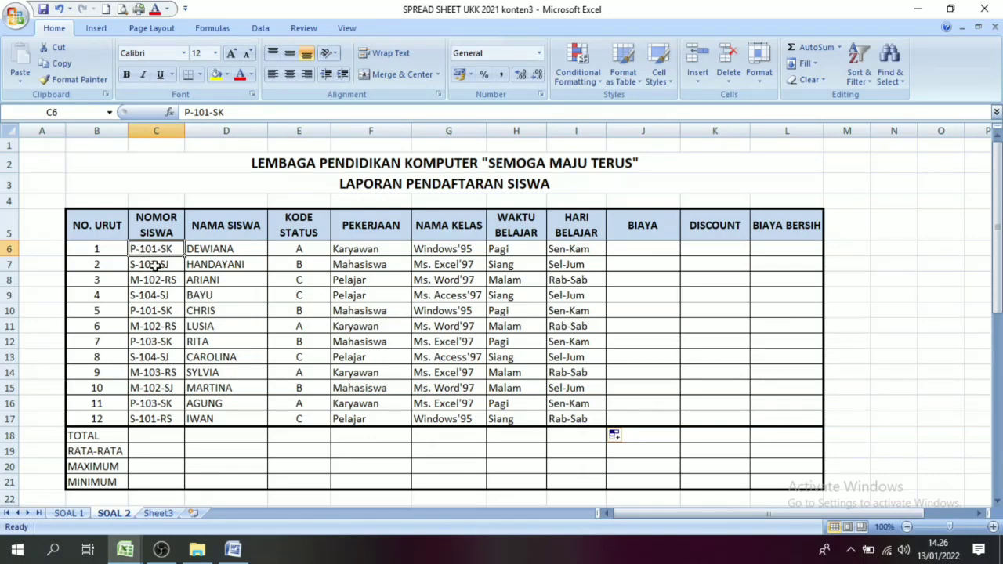
# Start a VLOOKUP formula in J6 with MID(C6;3;3) as the lookup value
pyautogui.click(646, 252)
pyautogui.write('=')
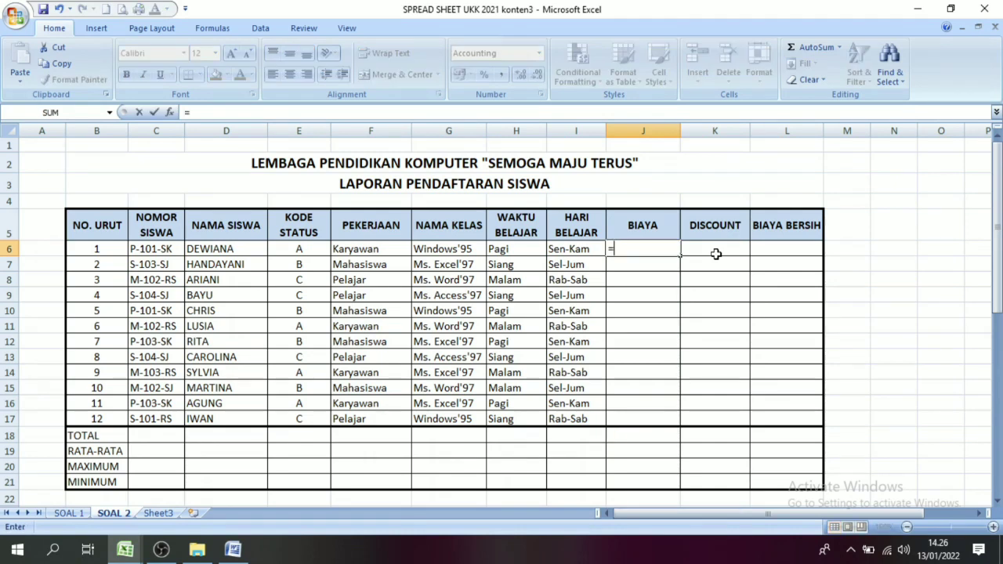
pyautogui.write('vloouk')
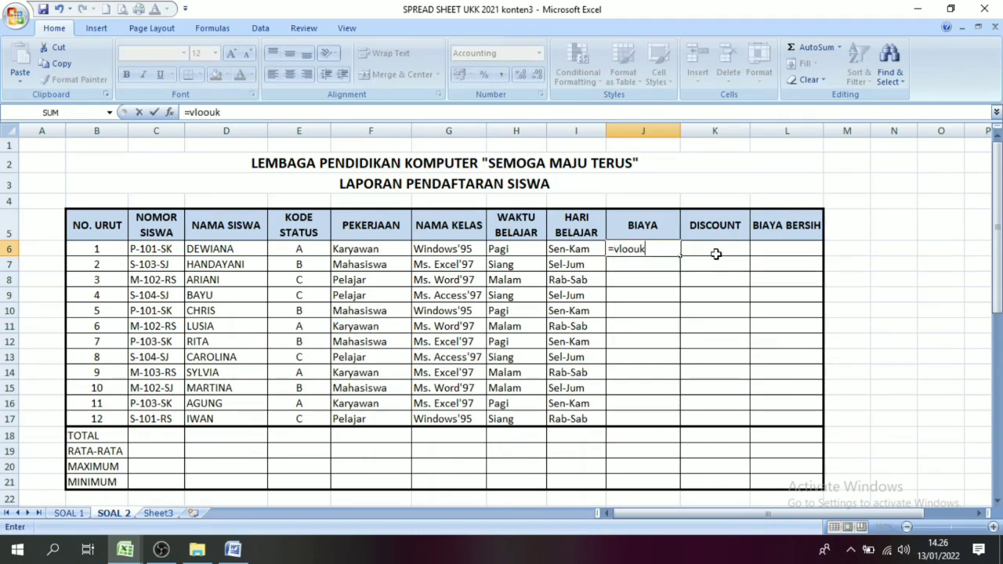
pyautogui.press('BackSpace')
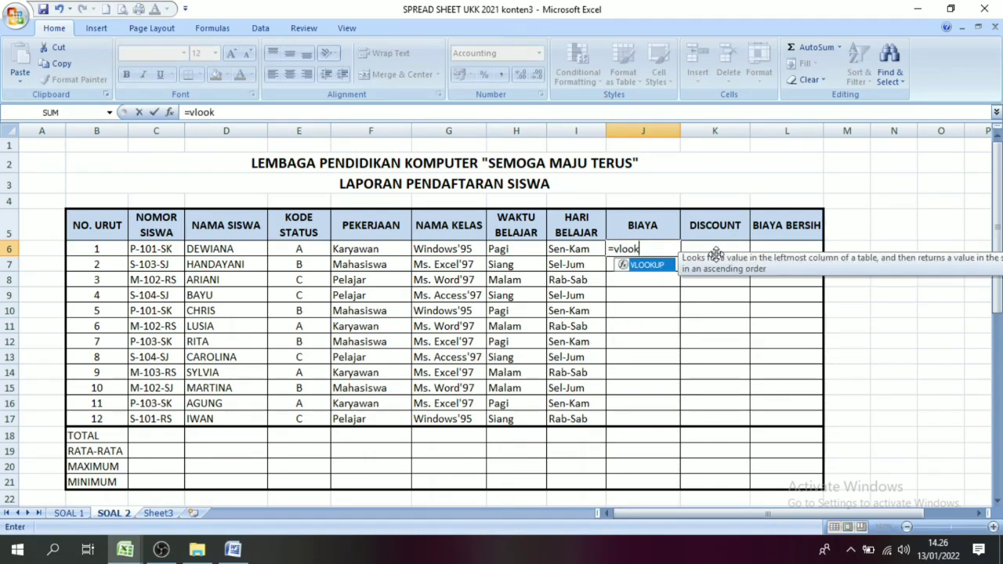
pyautogui.write('p(')
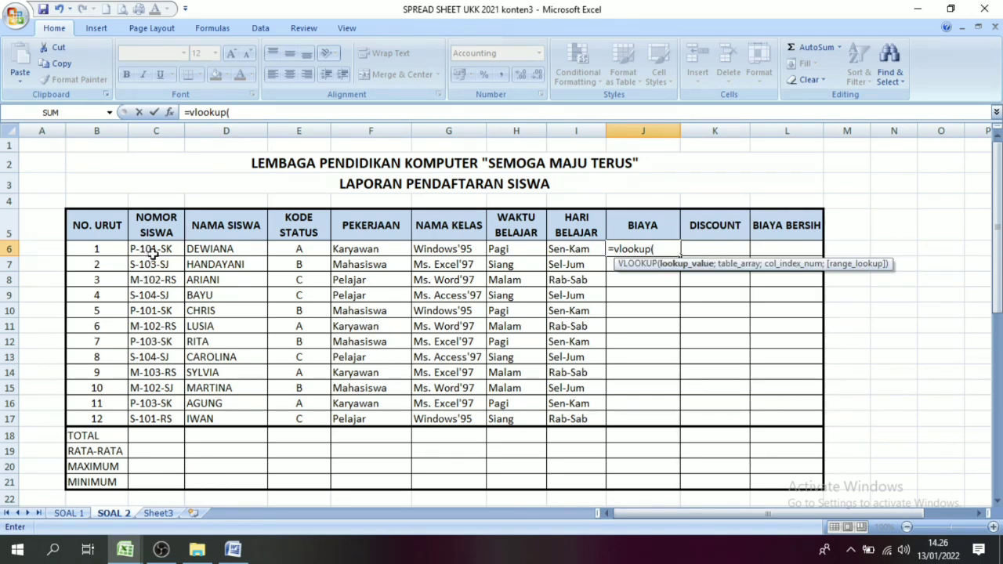
pyautogui.write('mid(')
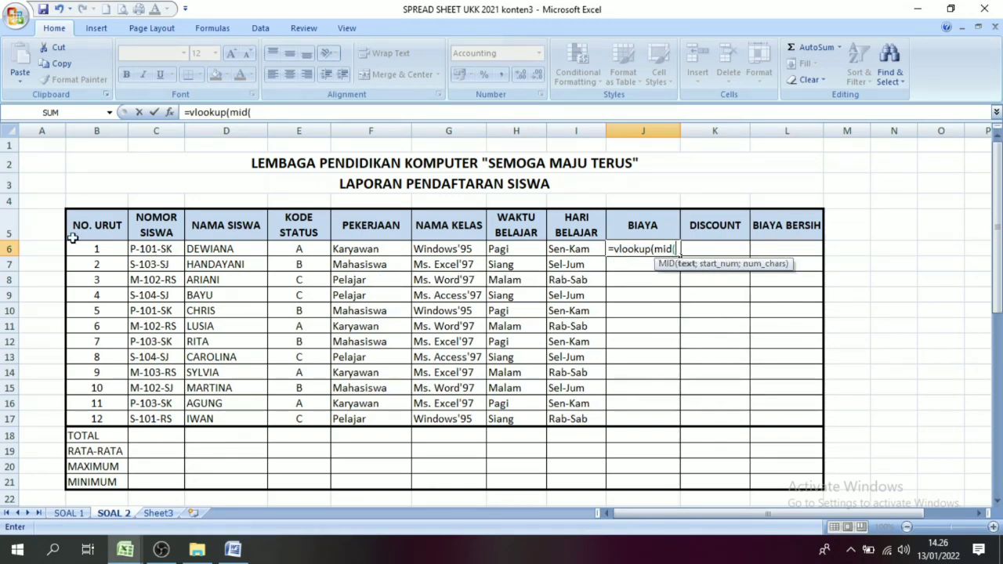
pyautogui.click(164, 249)
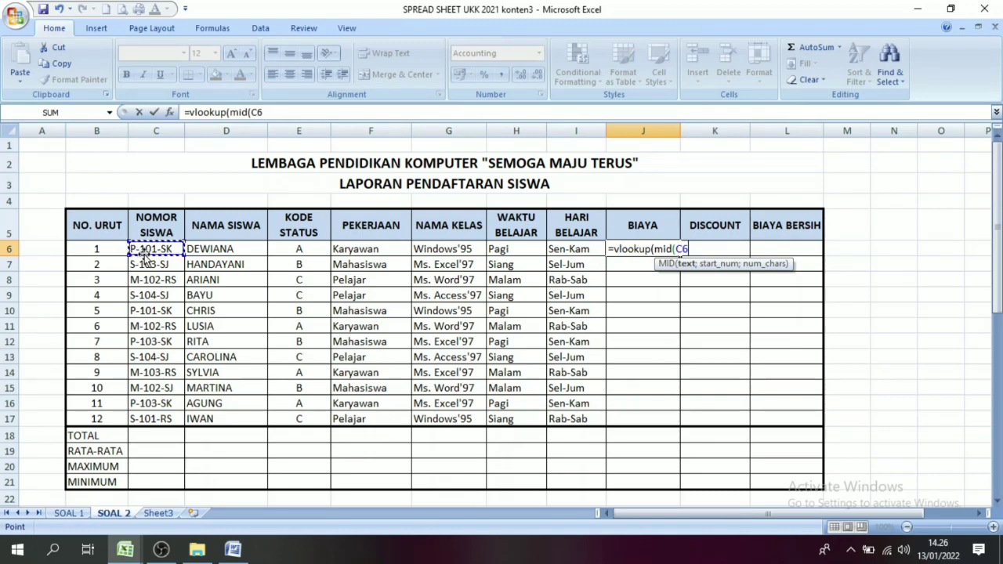
pyautogui.write(';')
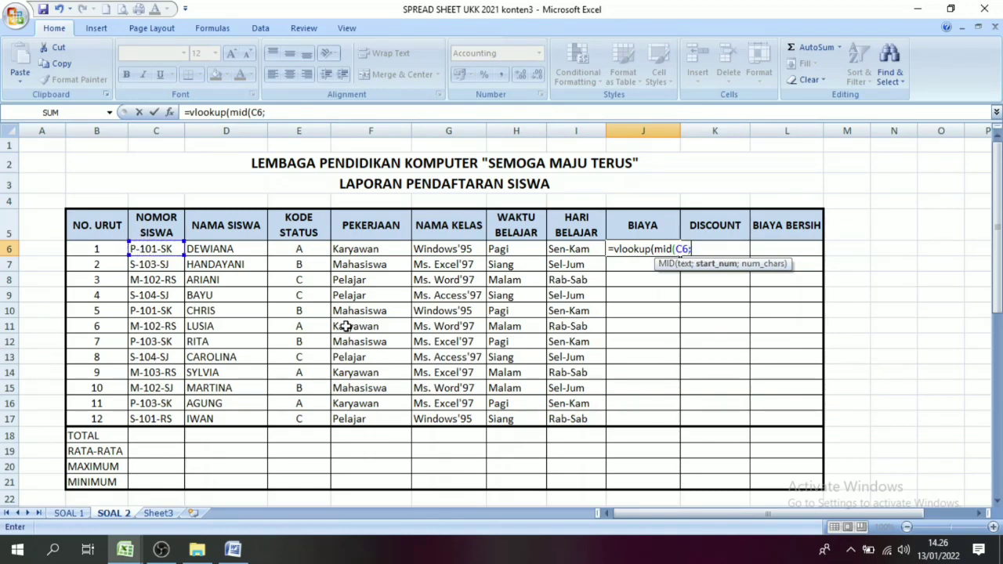
pyautogui.write('3;')
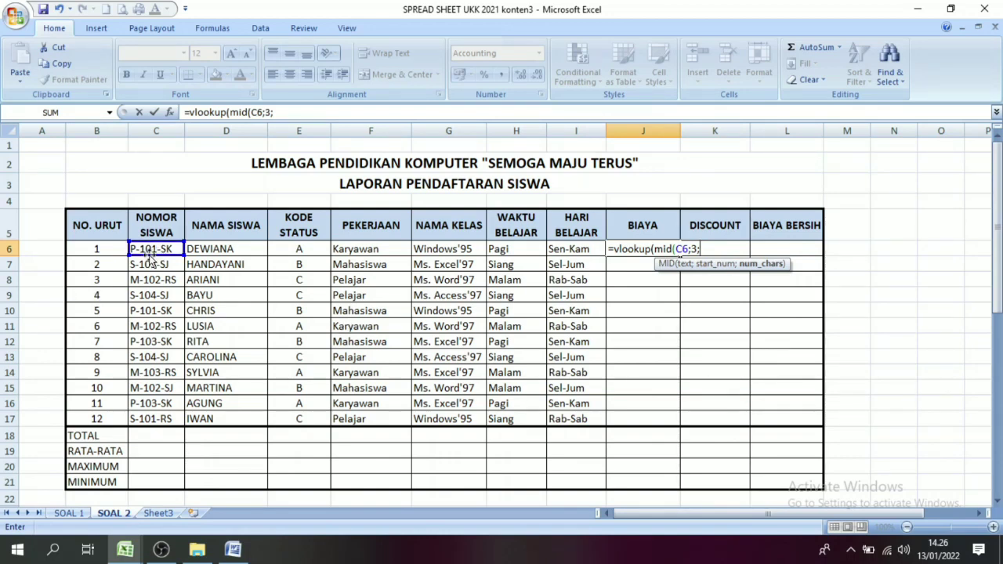
pyautogui.write('3)')
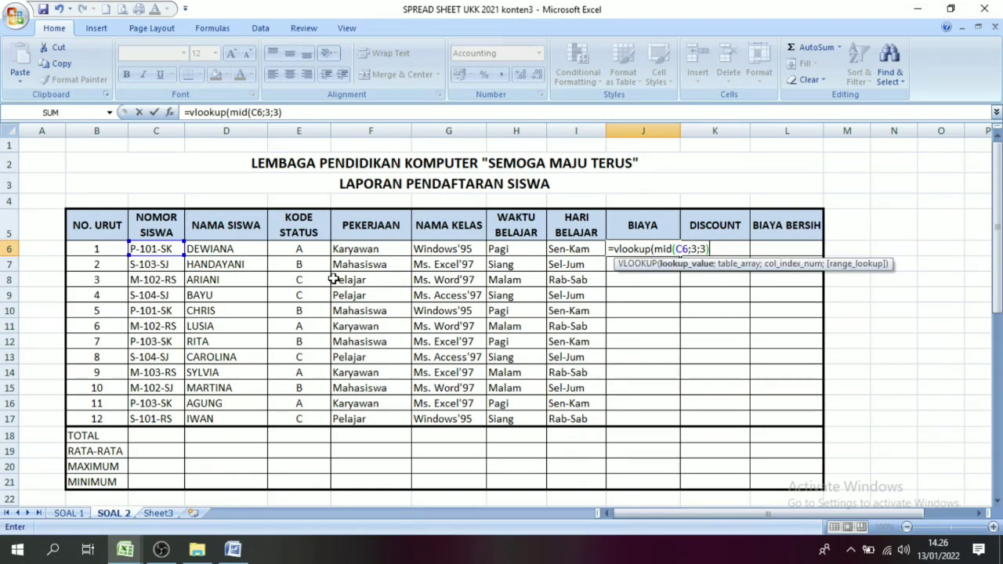
pyautogui.write(';')
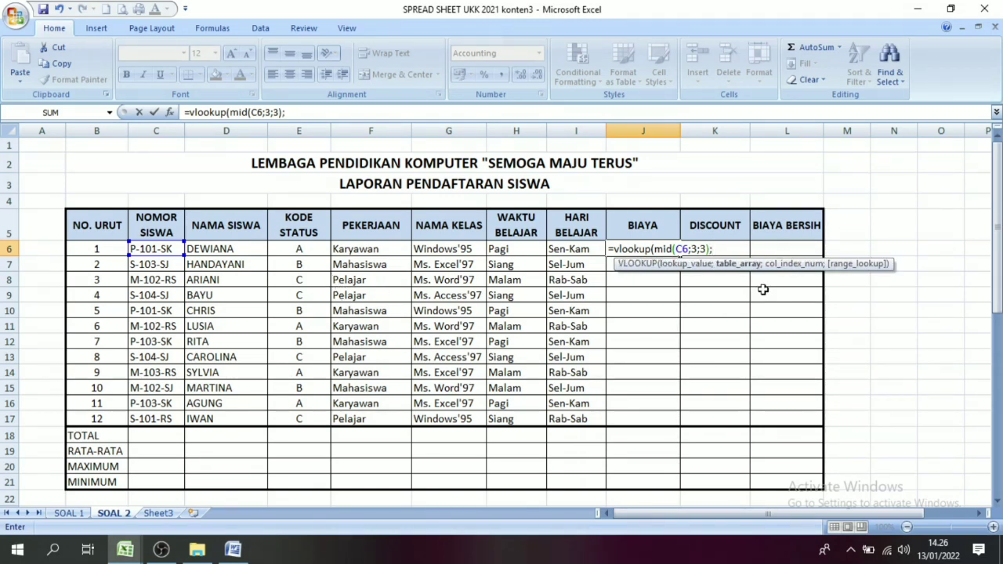
# Add the TABEL VLOOKUP data range to the J6 formula as the absolute table array $C$25:$E$28
pyautogui.moveTo(999, 304); pyautogui.dragTo(999, 312)
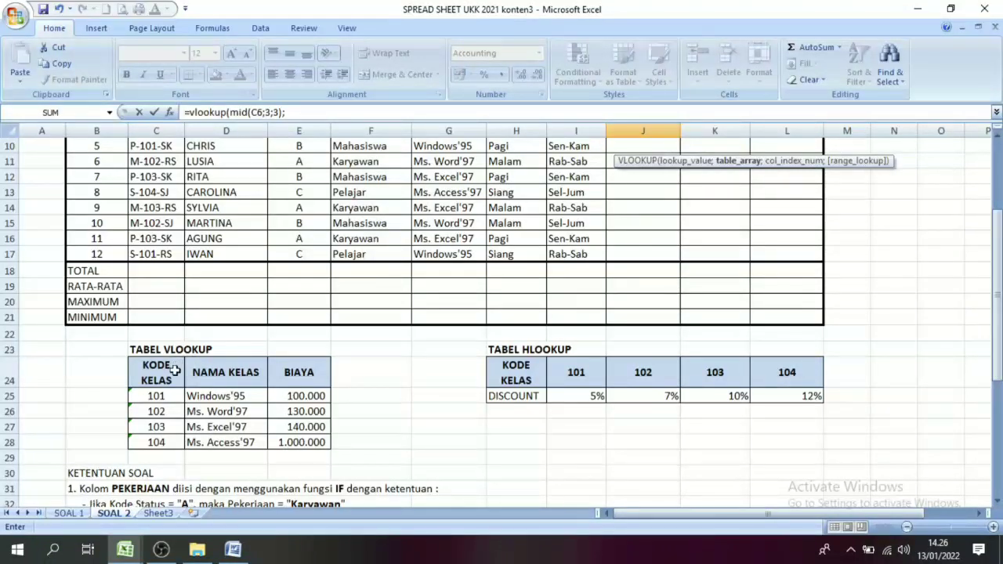
pyautogui.moveTo(145, 395); pyautogui.dragTo(290, 443)
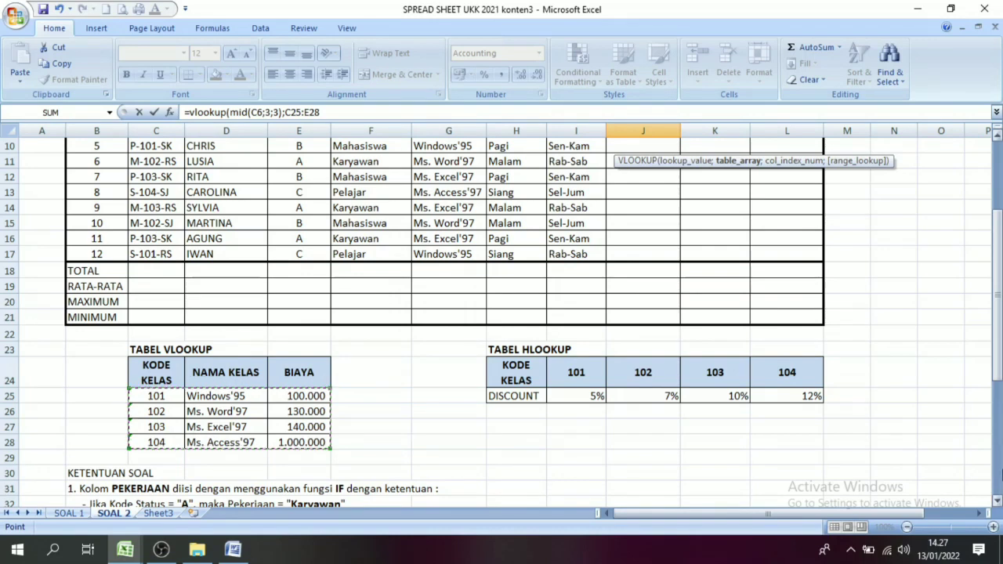
pyautogui.moveTo(998, 368); pyautogui.dragTo(998, 325)
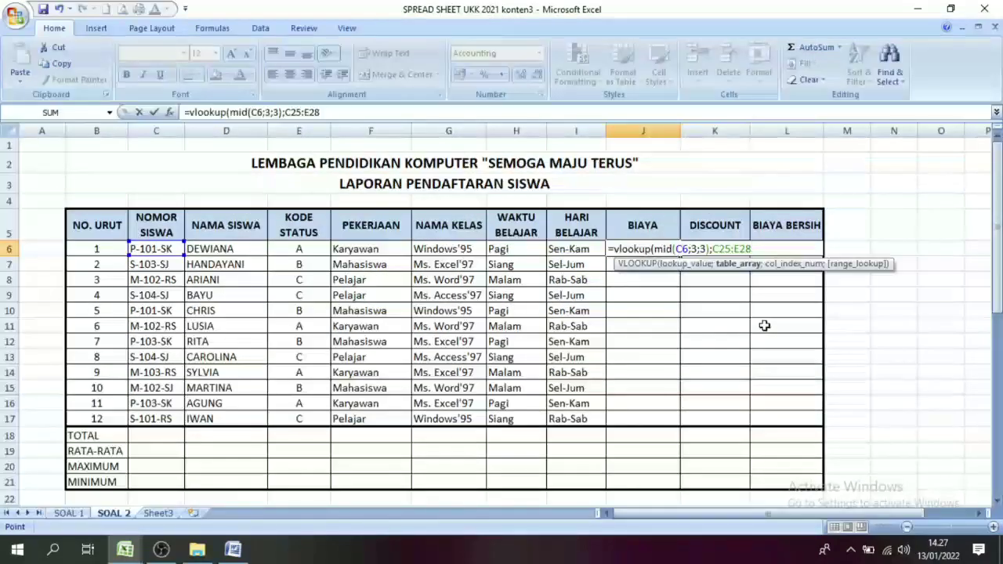
pyautogui.press('F4')
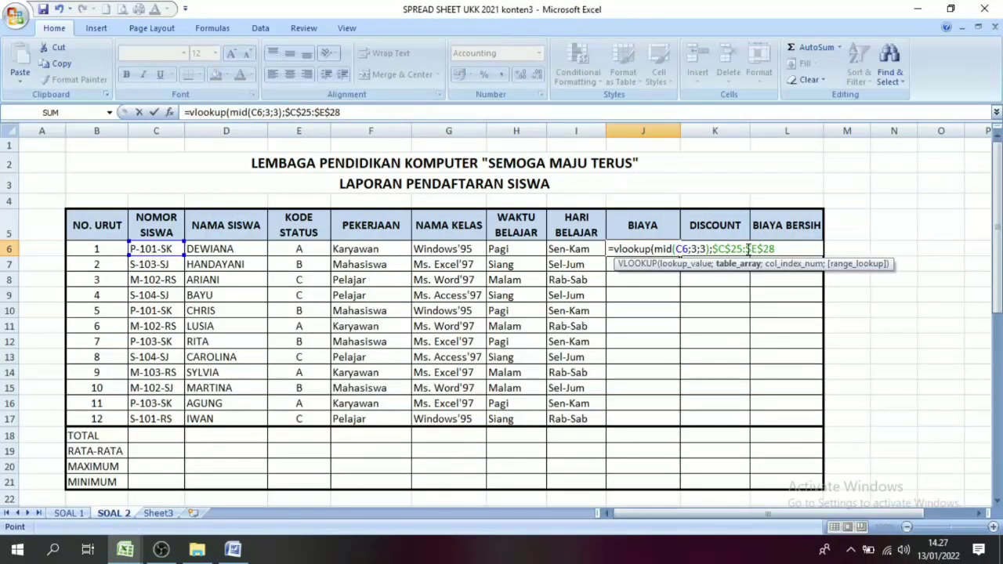
pyautogui.write(';')
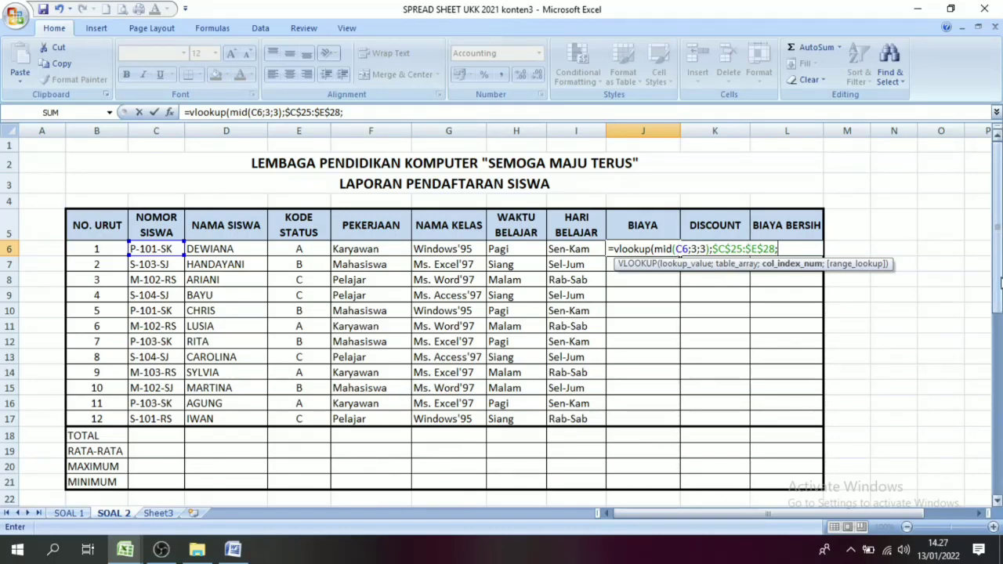
# Complete the J6 VLOOKUP formula with column index 3 for BIAYA
pyautogui.moveTo(999, 294); pyautogui.dragTo(999, 345)
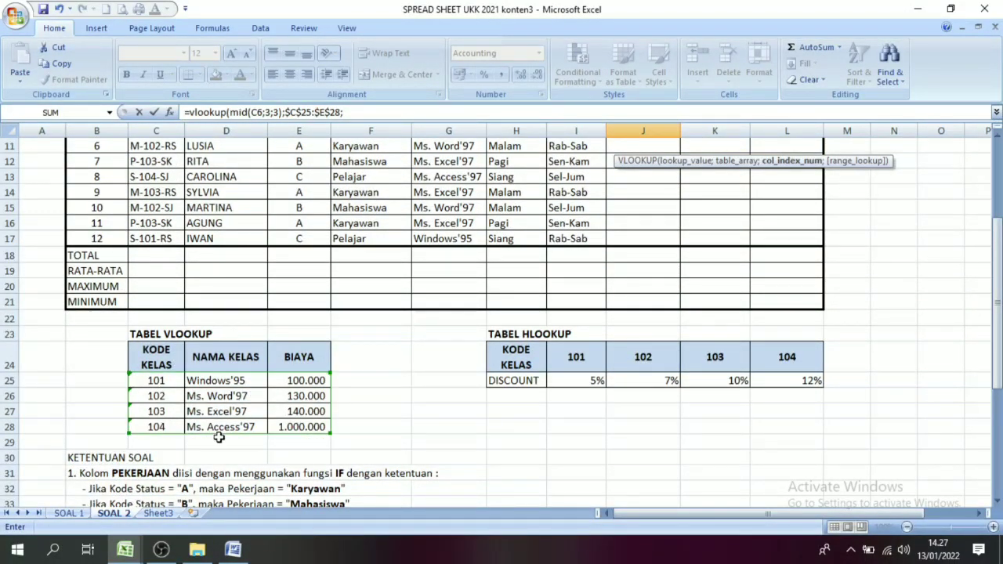
pyautogui.moveTo(1000, 376); pyautogui.dragTo(999, 310)
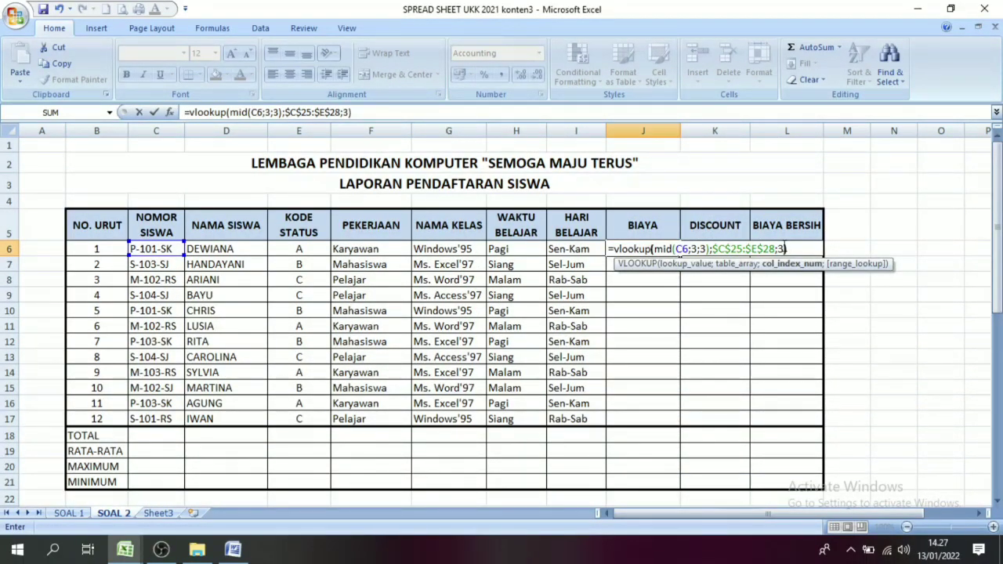
pyautogui.press('Return')
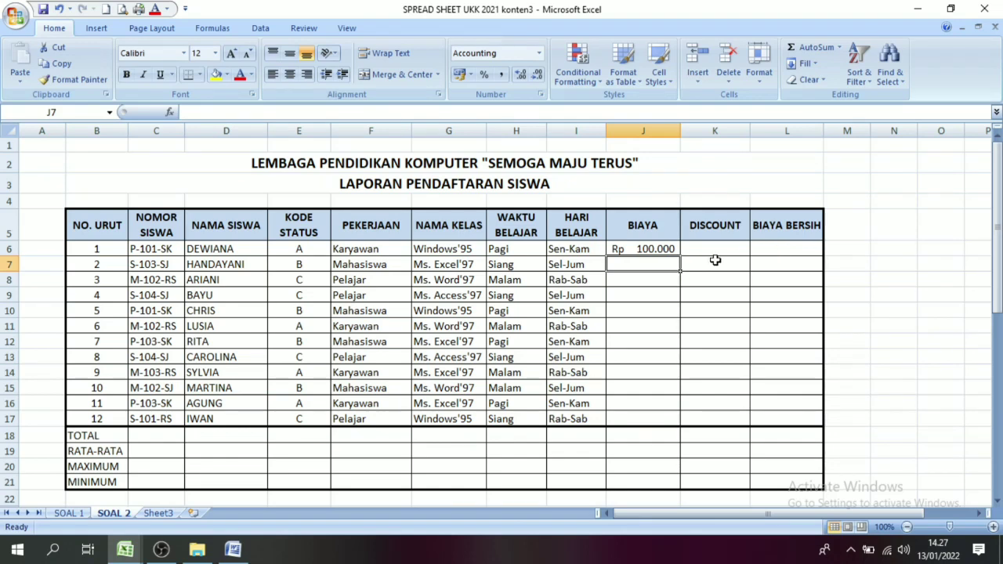
# Fill the BIAYA formula from J6 down to J17
pyautogui.click(642, 246)
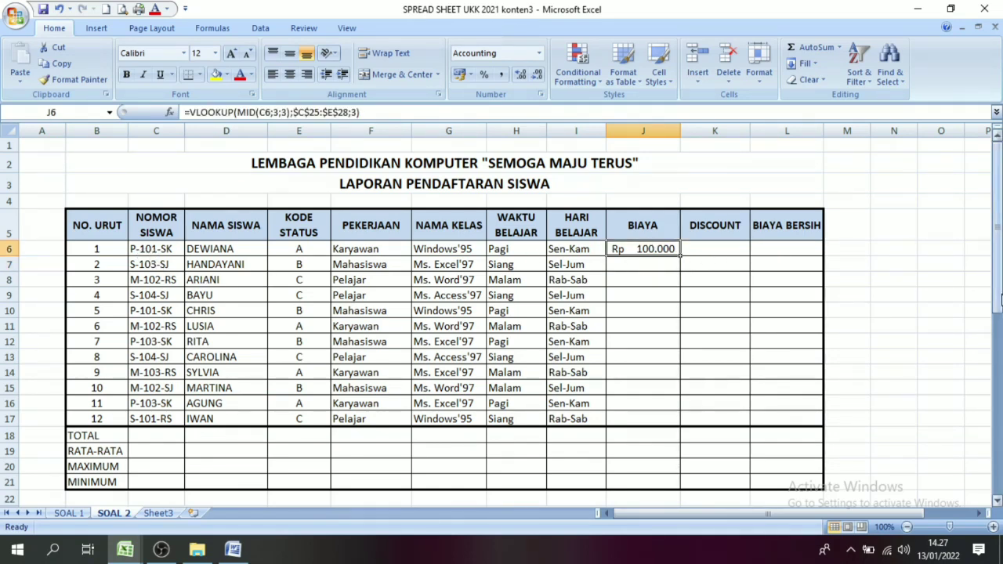
pyautogui.moveTo(997, 228); pyautogui.dragTo(972, 239)
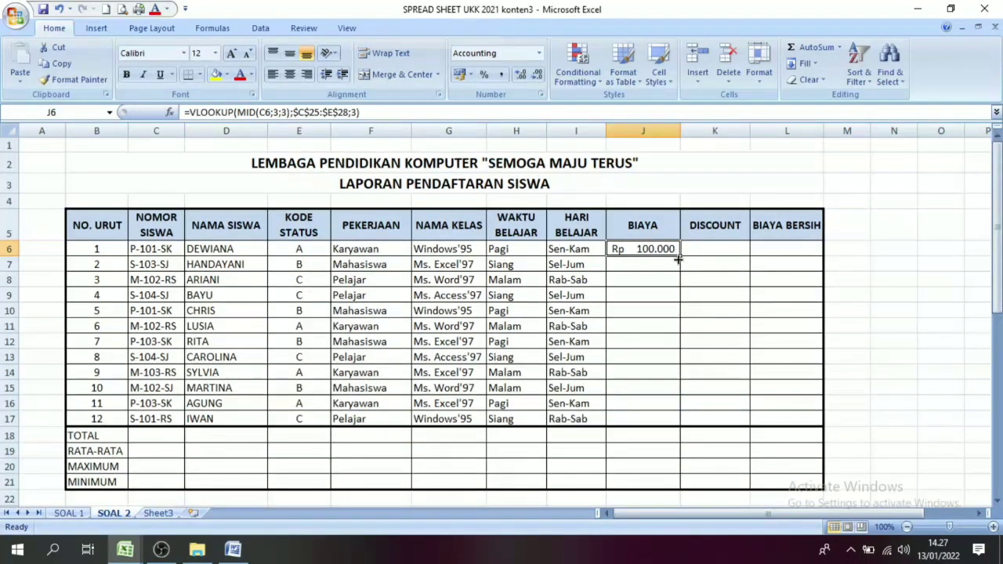
pyautogui.moveTo(681, 254); pyautogui.dragTo(676, 430)
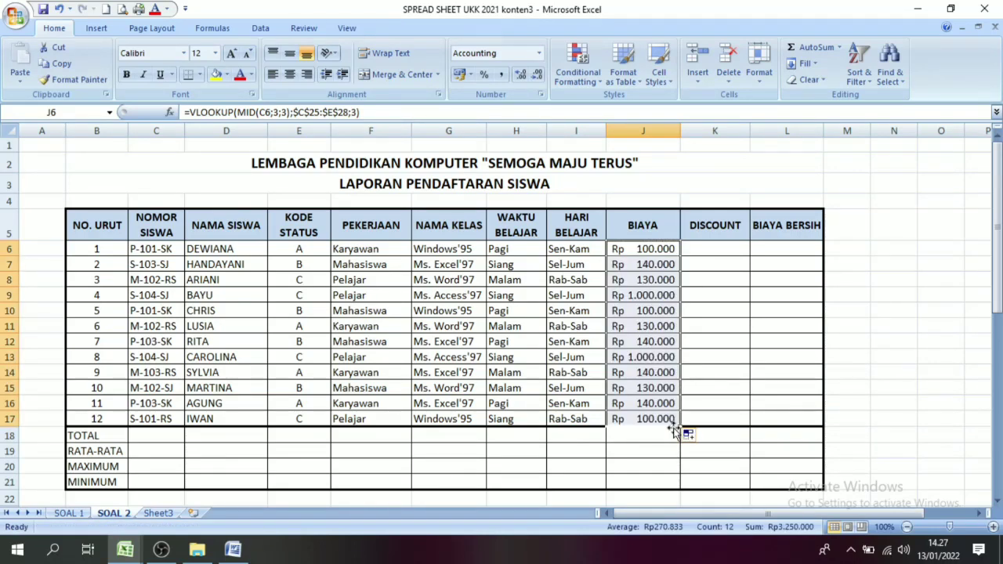
pyautogui.click(707, 386)
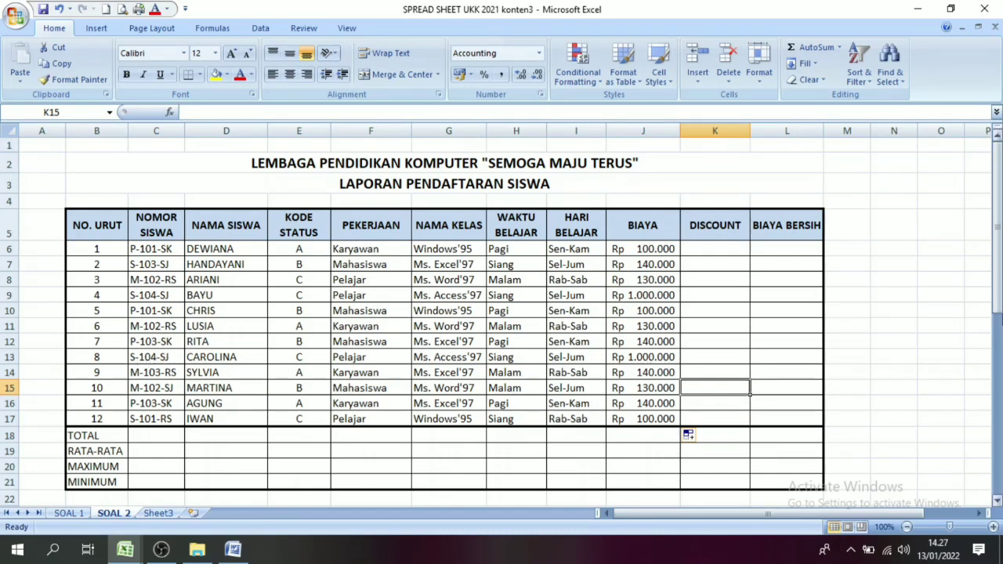
# Review the lookup tables and rule 6 in KETENTUAN SOAL on how to fill the DISCOUNT column
pyautogui.moveTo(997, 283); pyautogui.dragTo(997, 382)
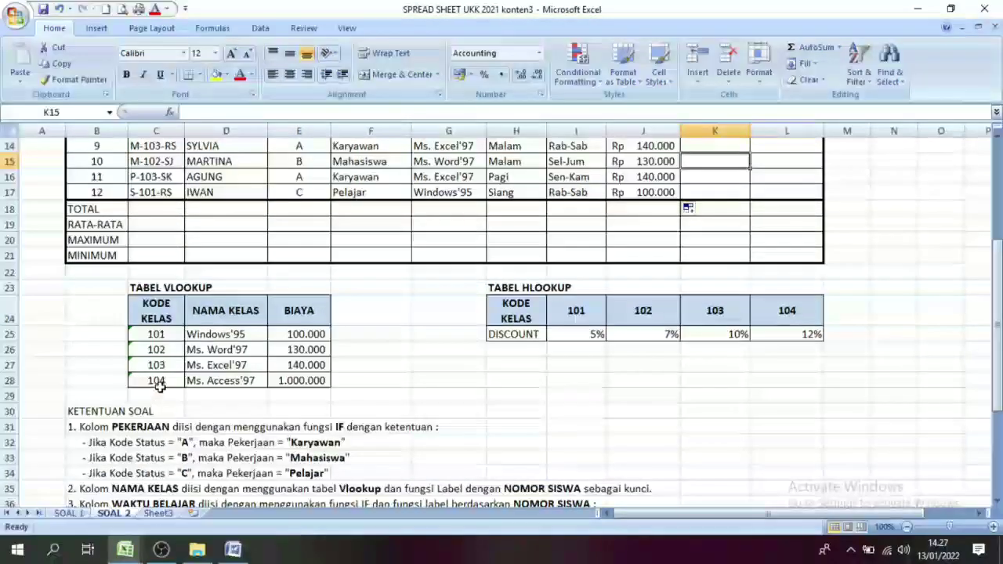
pyautogui.moveTo(1000, 312); pyautogui.dragTo(1000, 312)
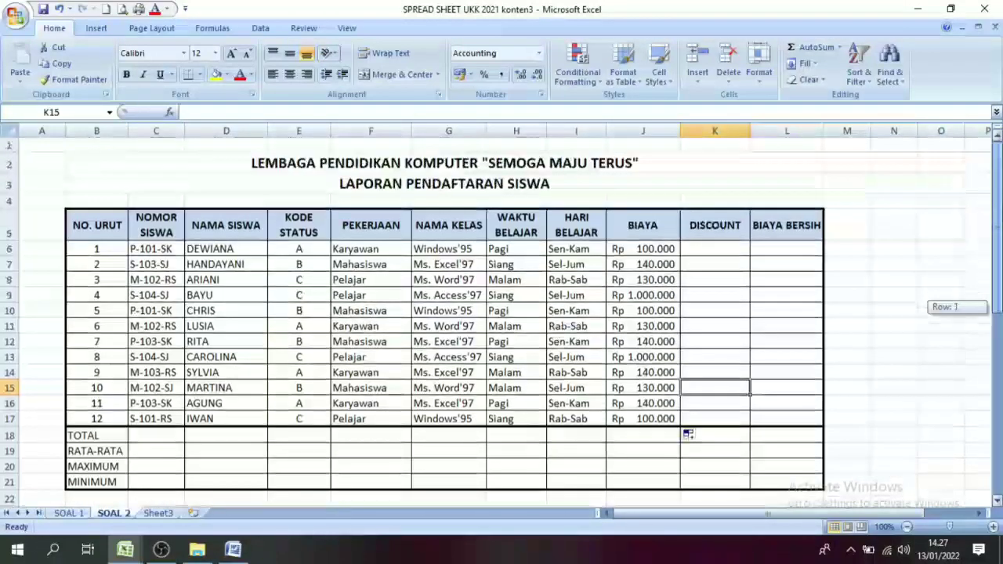
pyautogui.click(726, 249)
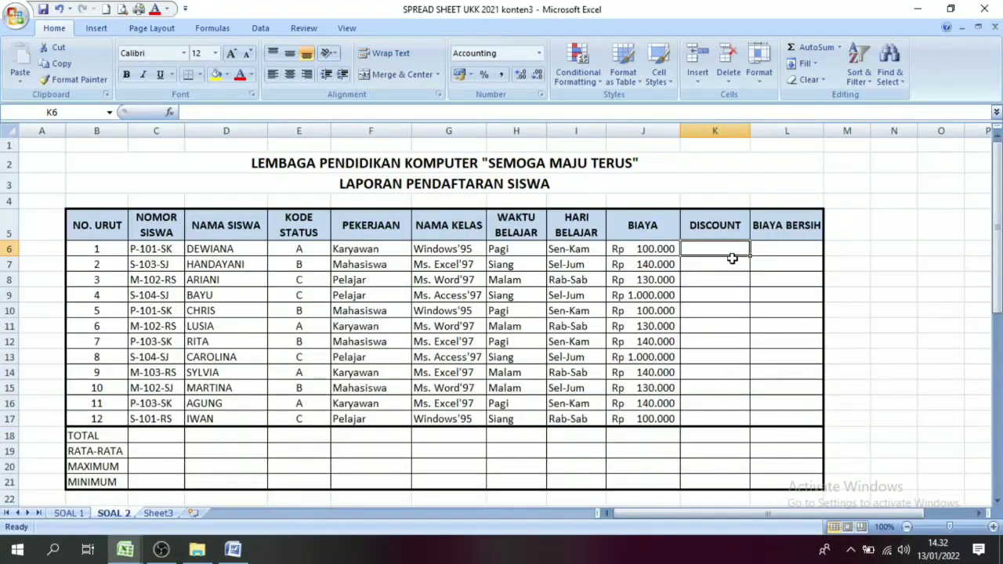
pyautogui.moveTo(997, 258); pyautogui.dragTo(1001, 447)
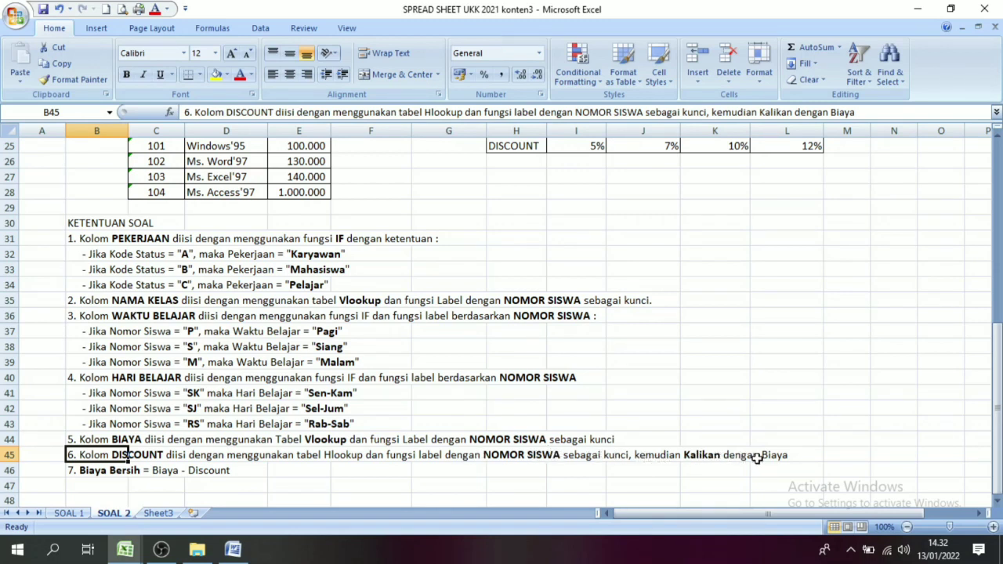
pyautogui.click(757, 458)
pyautogui.moveTo(999, 409); pyautogui.dragTo(998, 227)
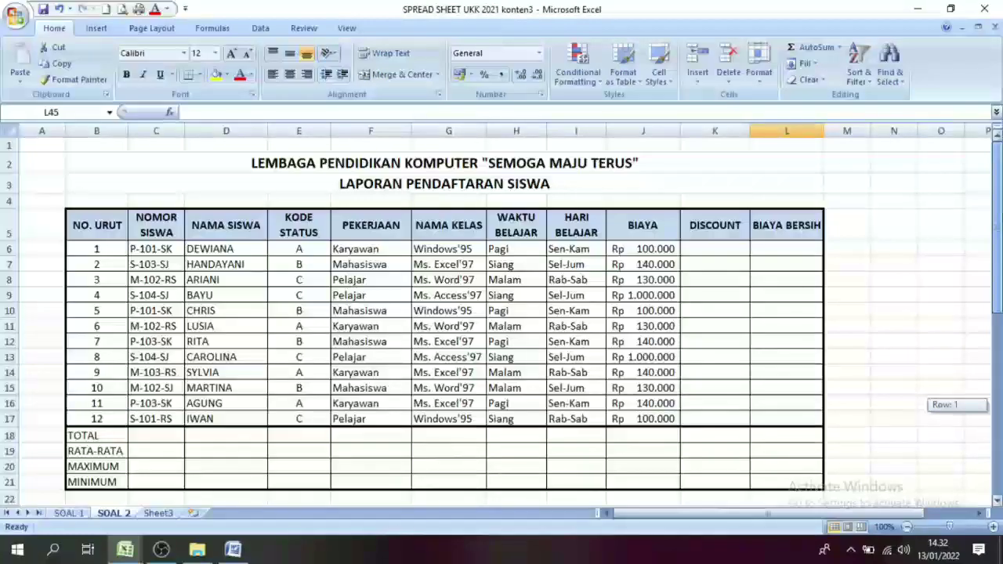
pyautogui.moveTo(998, 404); pyautogui.dragTo(1000, 254)
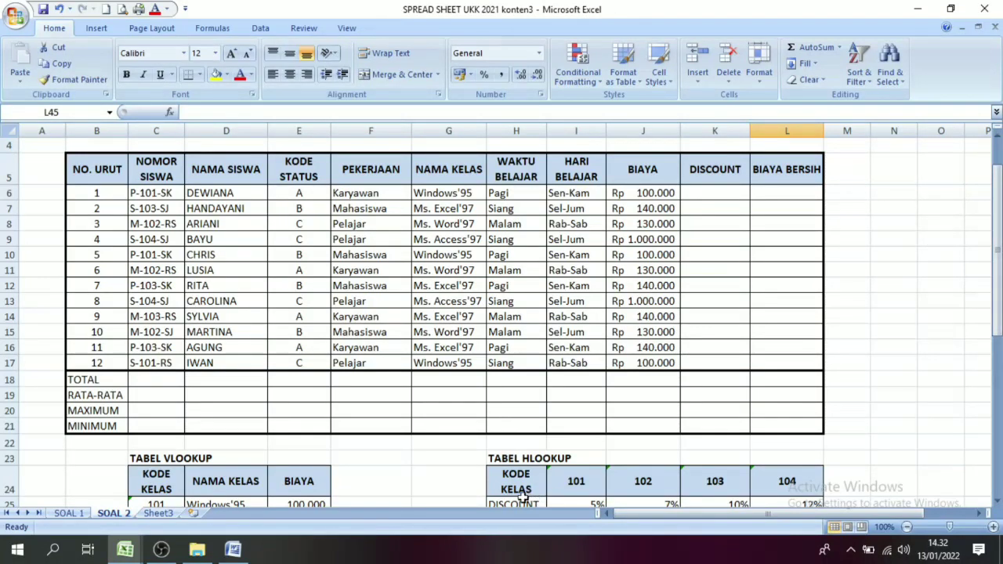
# Examine the KODE KELAS header cells 101 to 104 in TABEL HLOOKUP
pyautogui.click(570, 487)
pyautogui.click(619, 487)
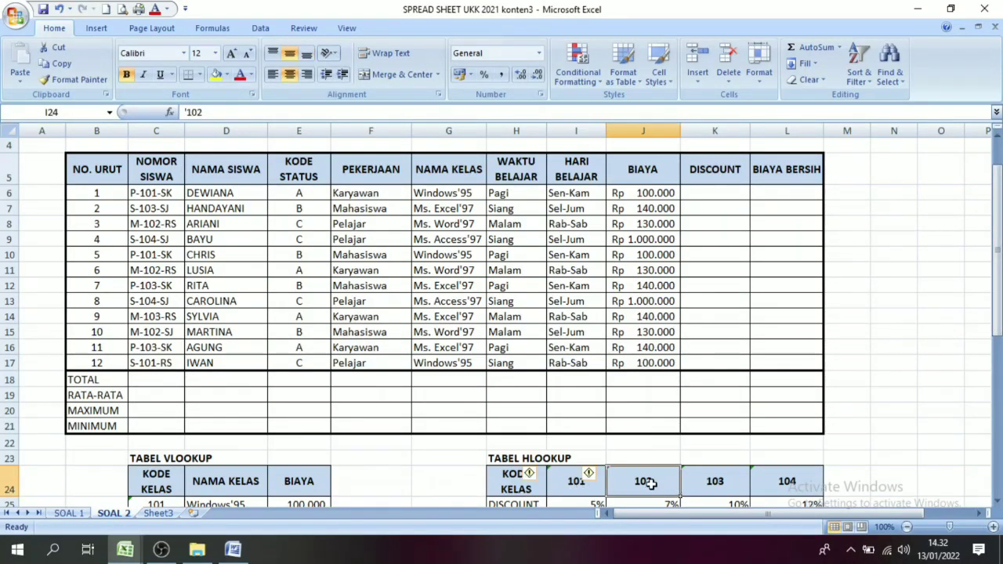
pyautogui.click(723, 481)
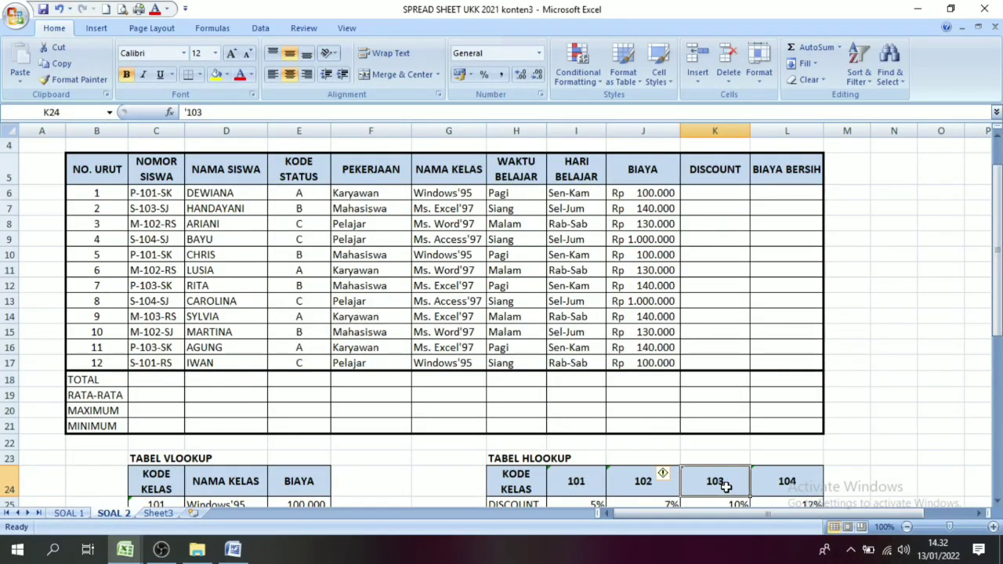
pyautogui.click(788, 483)
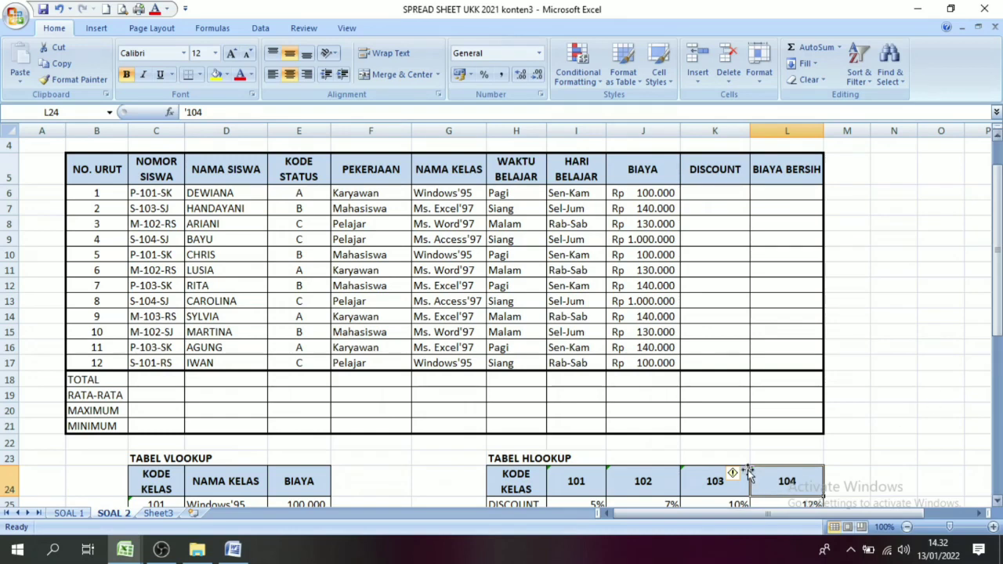
pyautogui.click(569, 480)
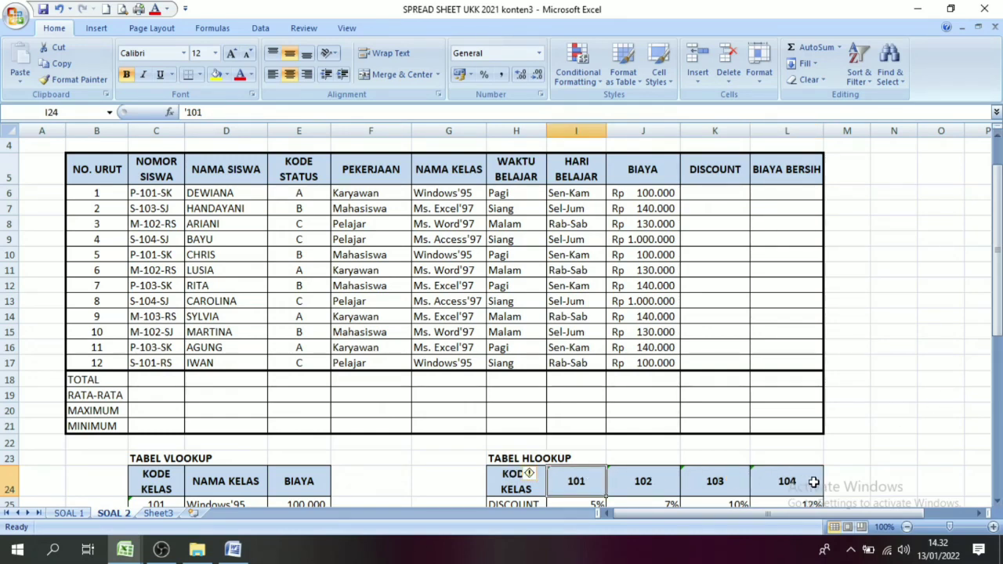
pyautogui.click(787, 482)
pyautogui.click(564, 483)
pyautogui.click(653, 489)
pyautogui.click(707, 486)
pyautogui.click(786, 482)
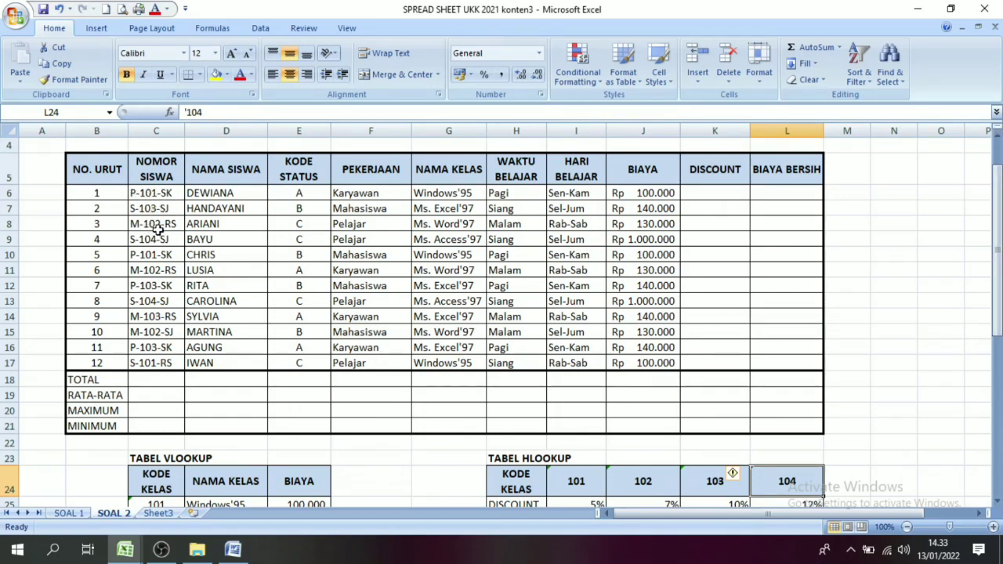
# Compare the NOMOR SISWA entries in C6:C17 with the class codes in TABEL HLOOKUP
pyautogui.moveTo(150, 196); pyautogui.dragTo(160, 362)
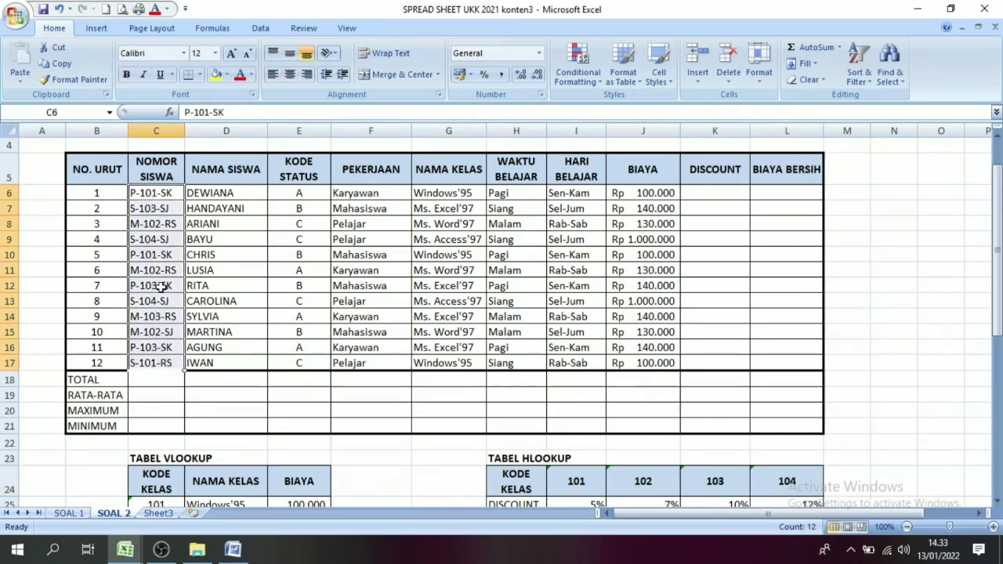
pyautogui.moveTo(156, 193); pyautogui.dragTo(153, 351)
pyautogui.click(151, 196)
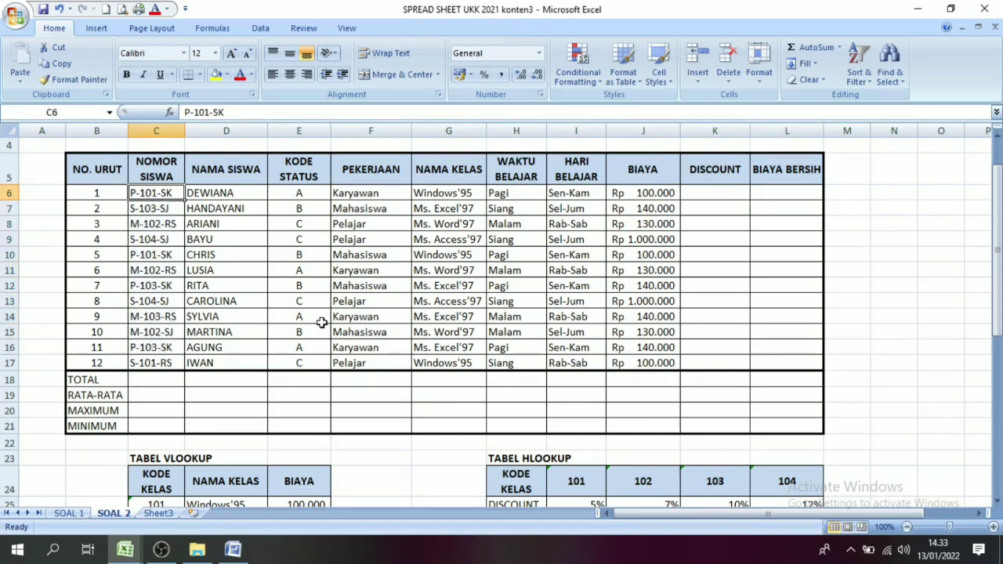
pyautogui.click(582, 475)
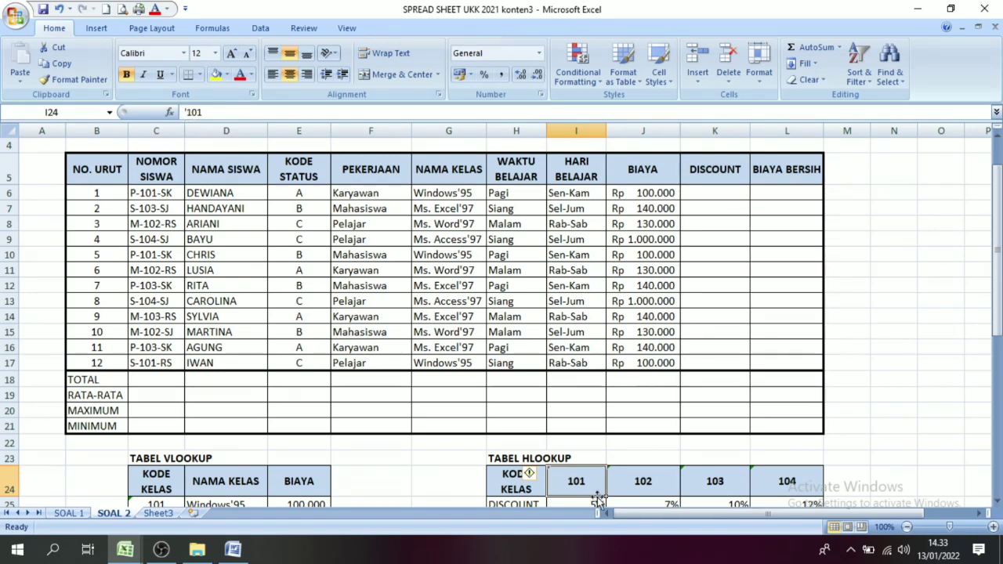
pyautogui.click(643, 483)
pyautogui.press('Right')
pyautogui.press('Right')
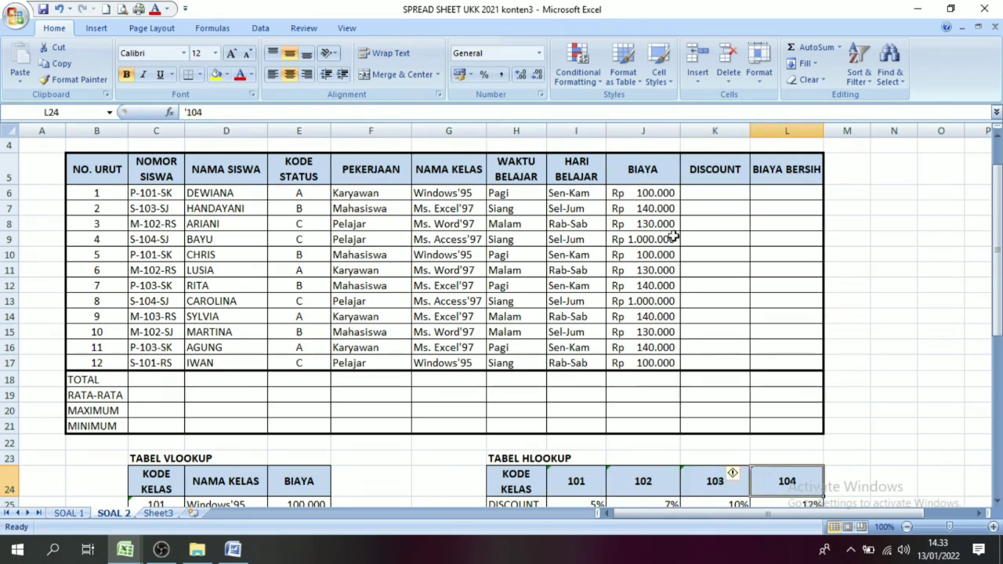
# Start an HLOOKUP formula in K6 with MID(C6;3;3) as the lookup value
pyautogui.click(708, 193)
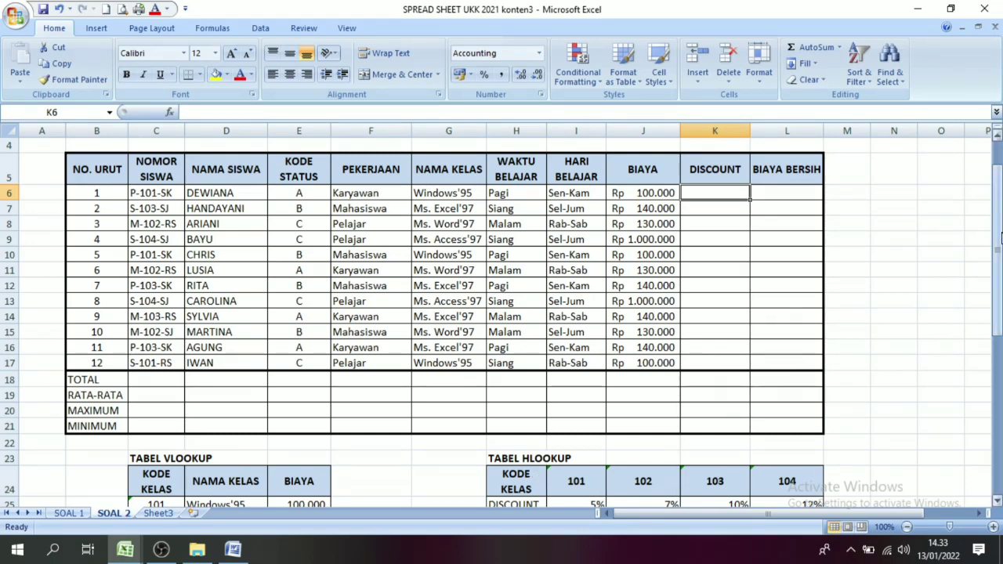
pyautogui.moveTo(998, 233)
pyautogui.mouseDown()
pyautogui.moveTo(1000, 245)
pyautogui.moveTo(999, 234)
pyautogui.mouseUp()
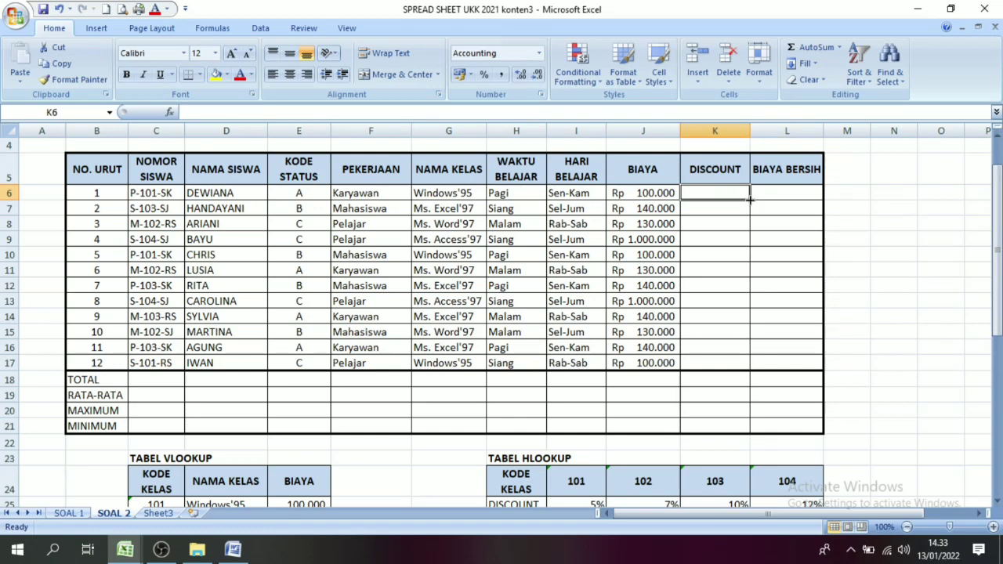
pyautogui.write('=h')
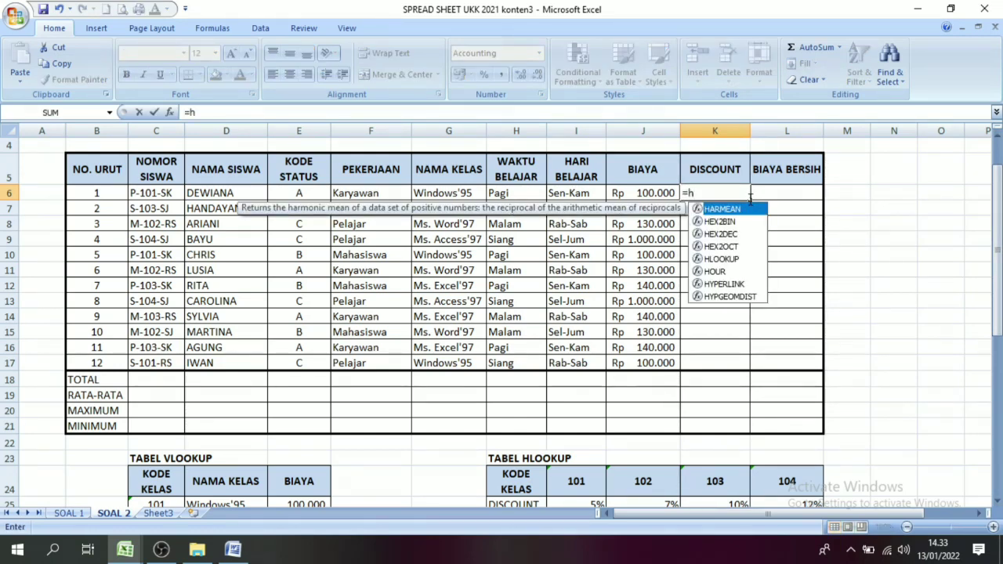
pyautogui.write('look')
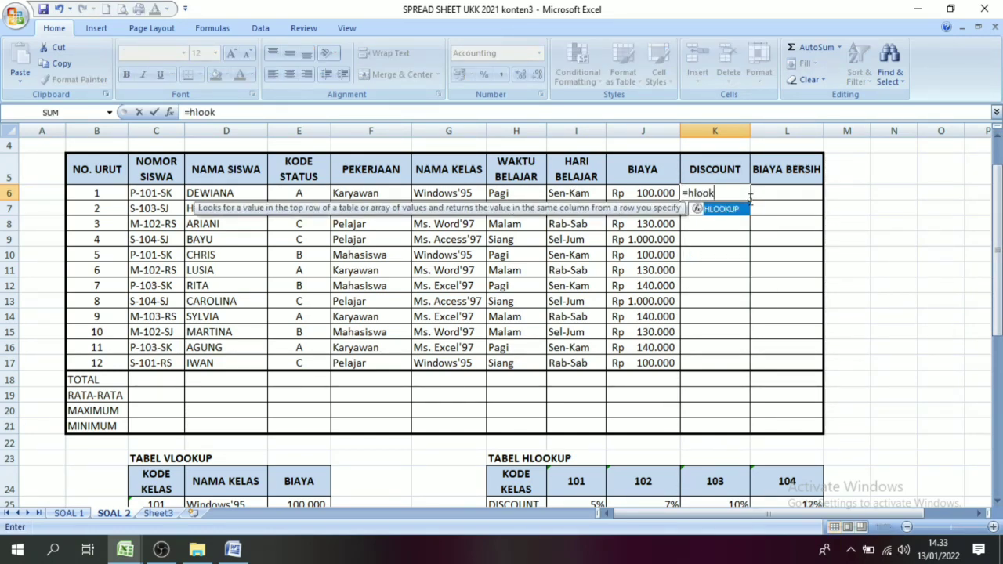
pyautogui.write('up(')
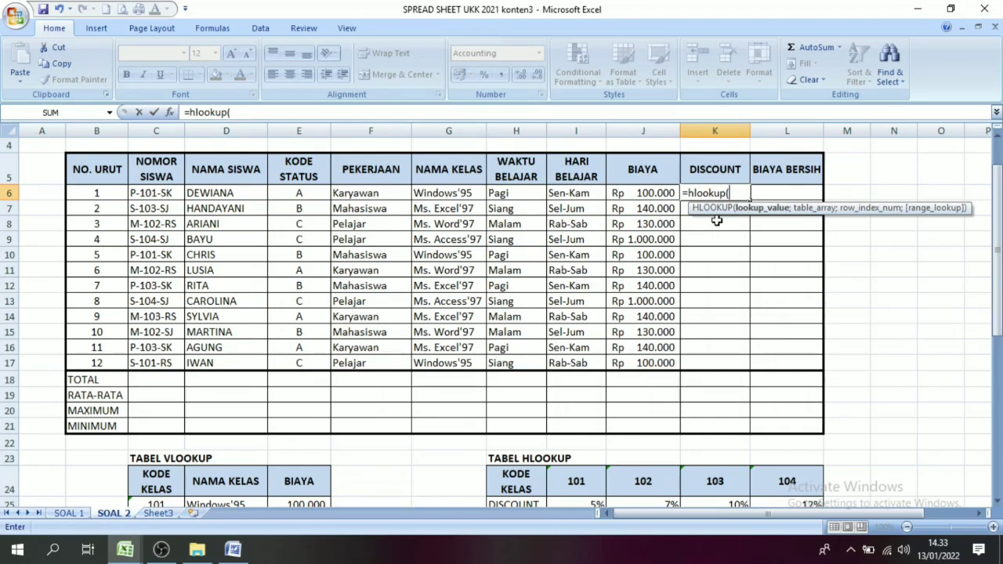
pyautogui.write('mid')
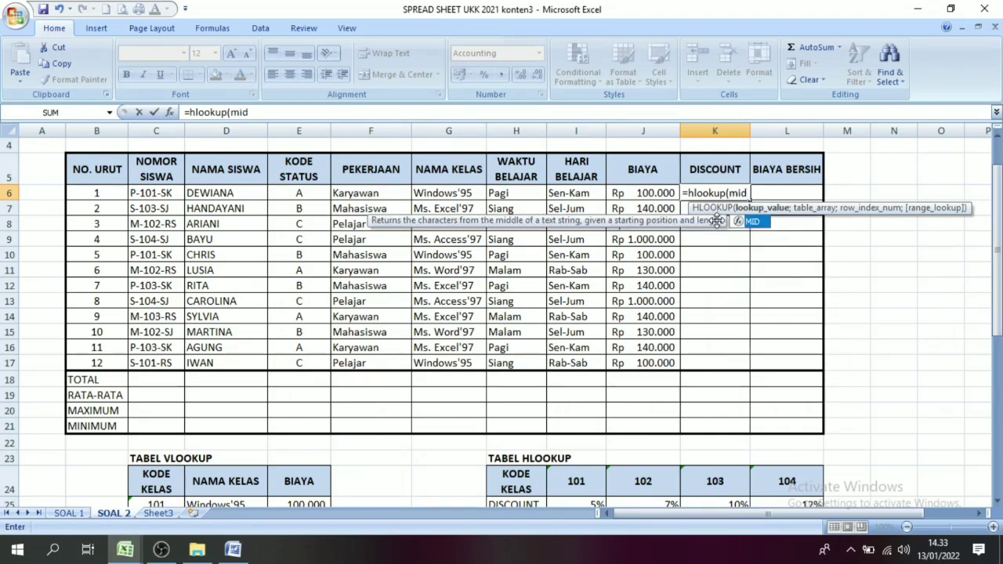
pyautogui.write('(')
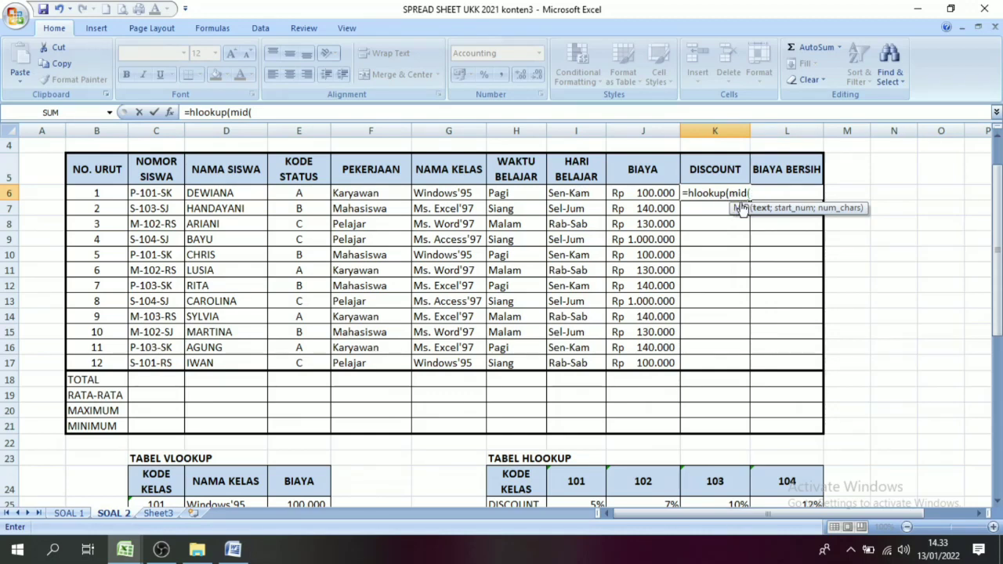
pyautogui.click(157, 192)
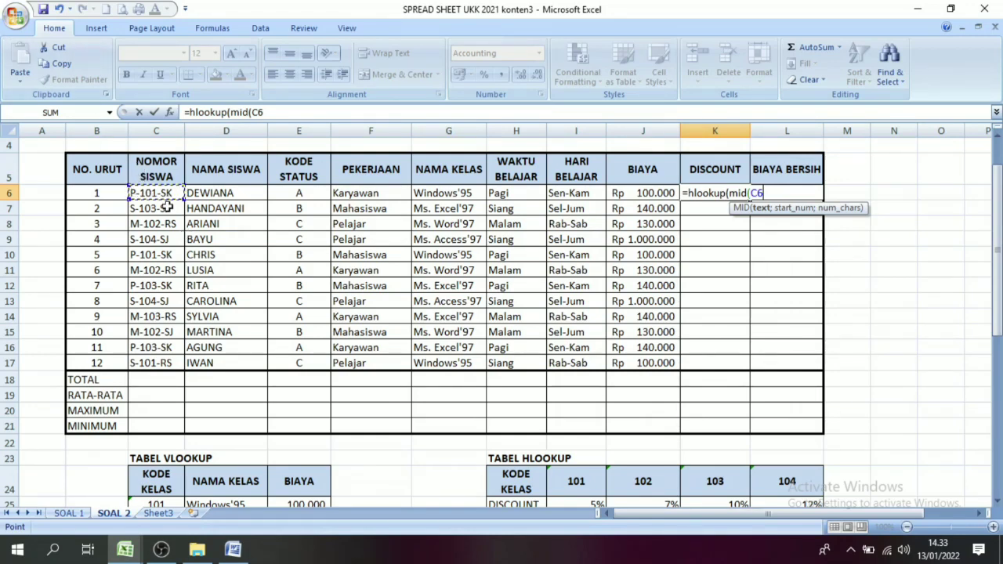
pyautogui.write(';3')
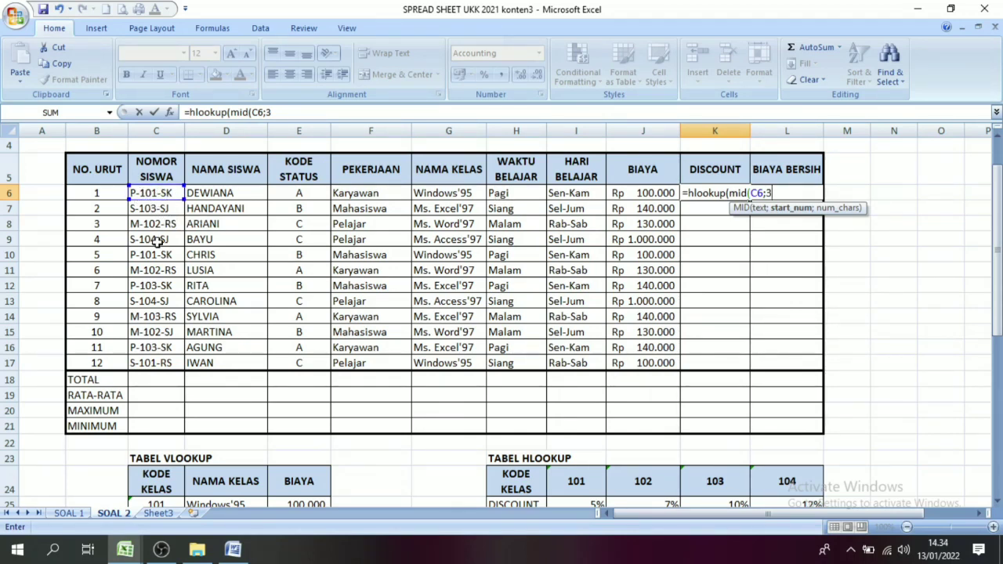
pyautogui.write(';3')
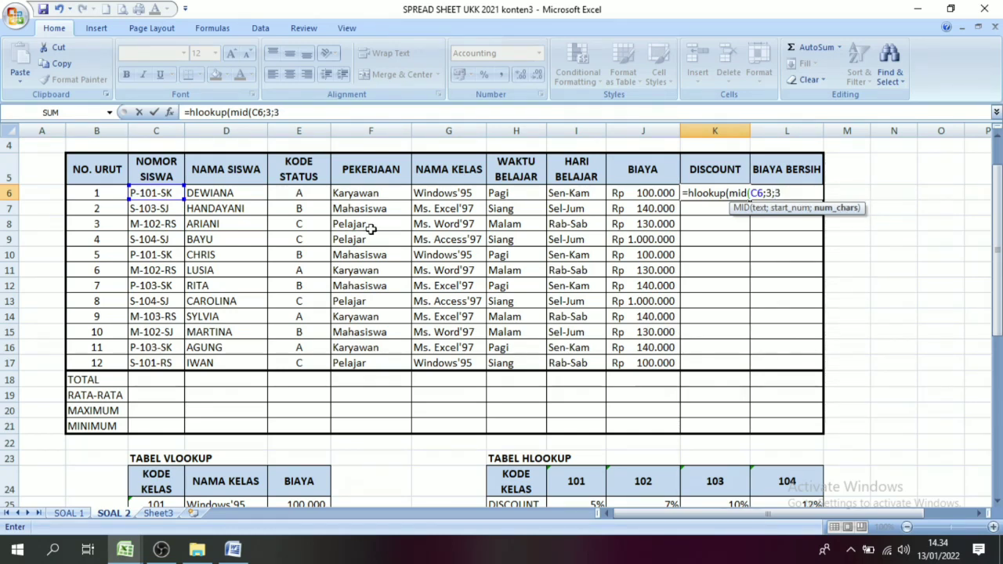
pyautogui.write(')')
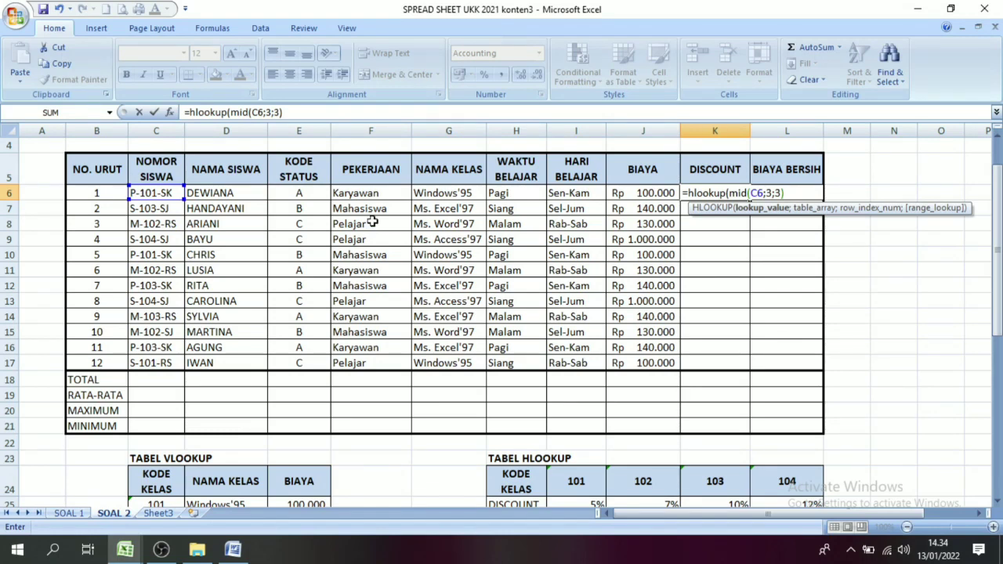
# Add the TABEL HLOOKUP data range to the K6 formula as the absolute table array $I$24:$L$25
pyautogui.write(';')
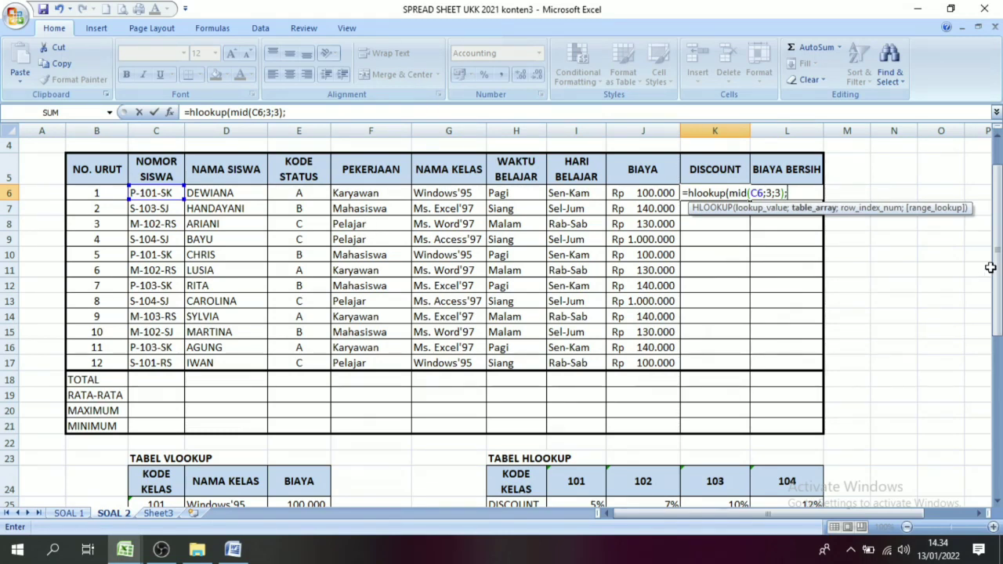
pyautogui.scroll(-2, 999, 270)
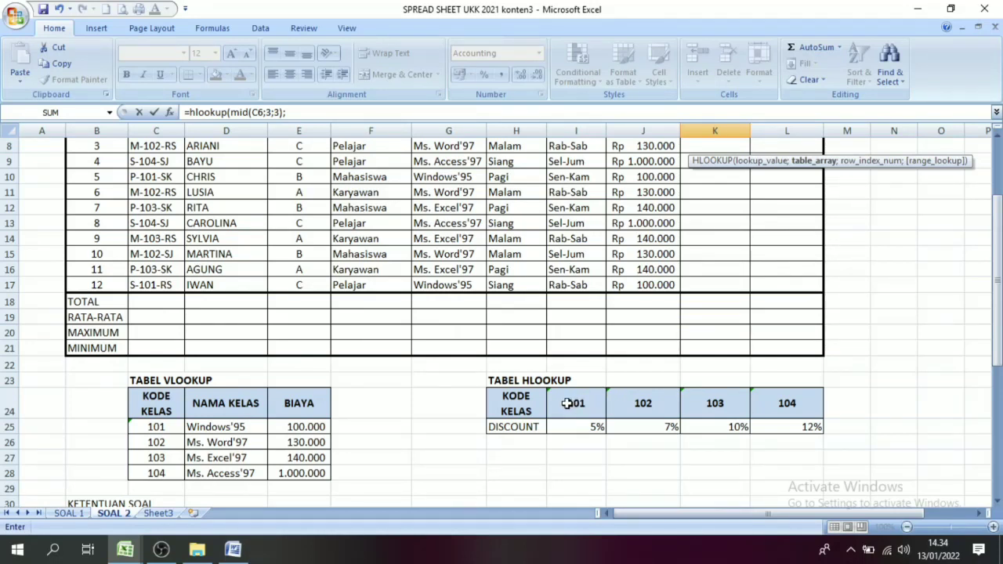
pyautogui.moveTo(568, 403); pyautogui.dragTo(772, 406)
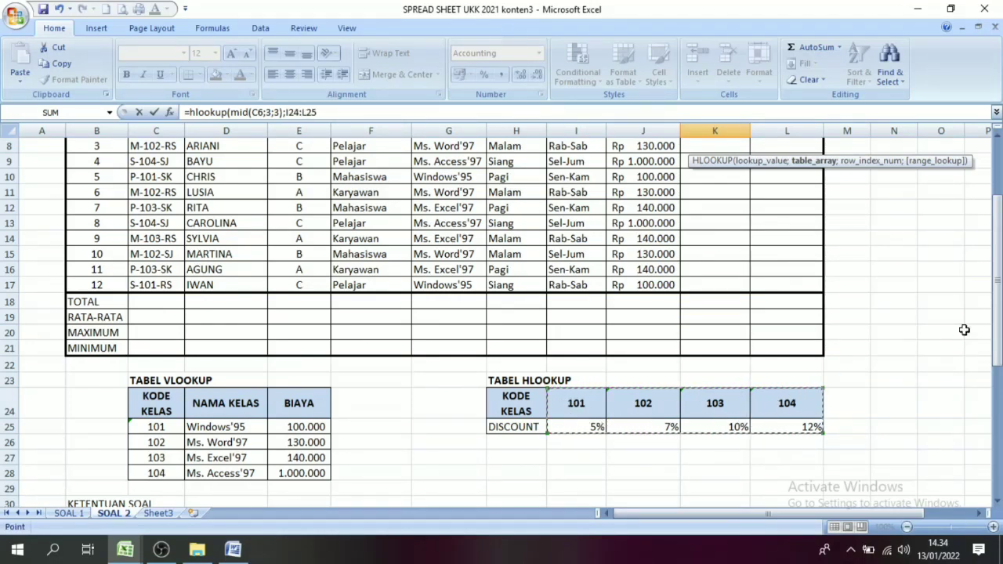
pyautogui.moveTo(998, 291); pyautogui.dragTo(998, 278)
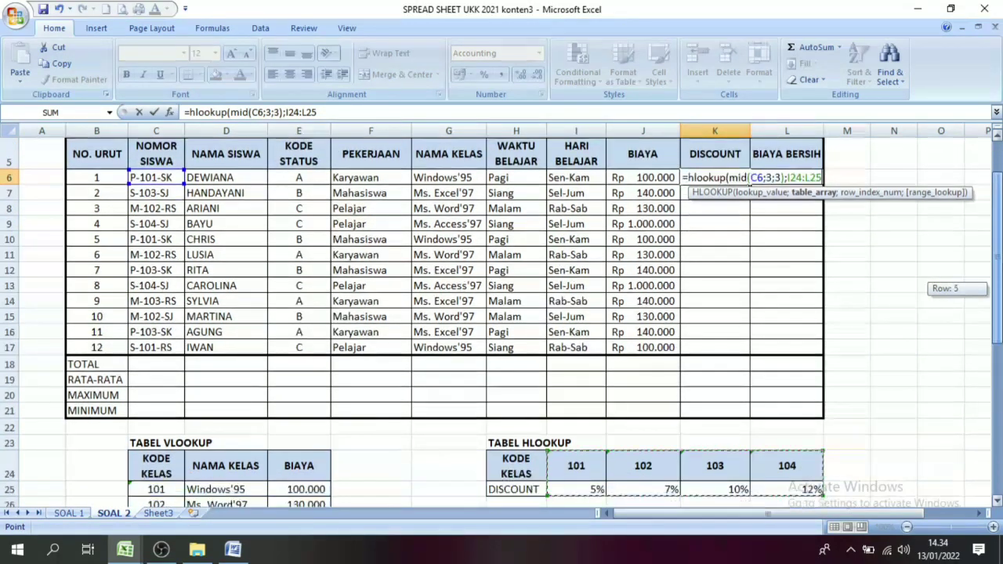
pyautogui.press('F4')
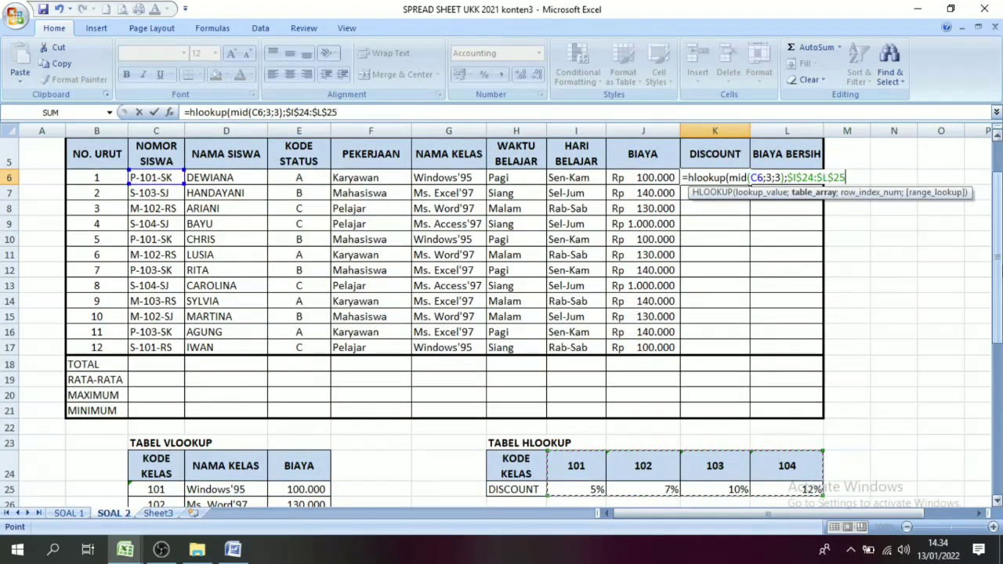
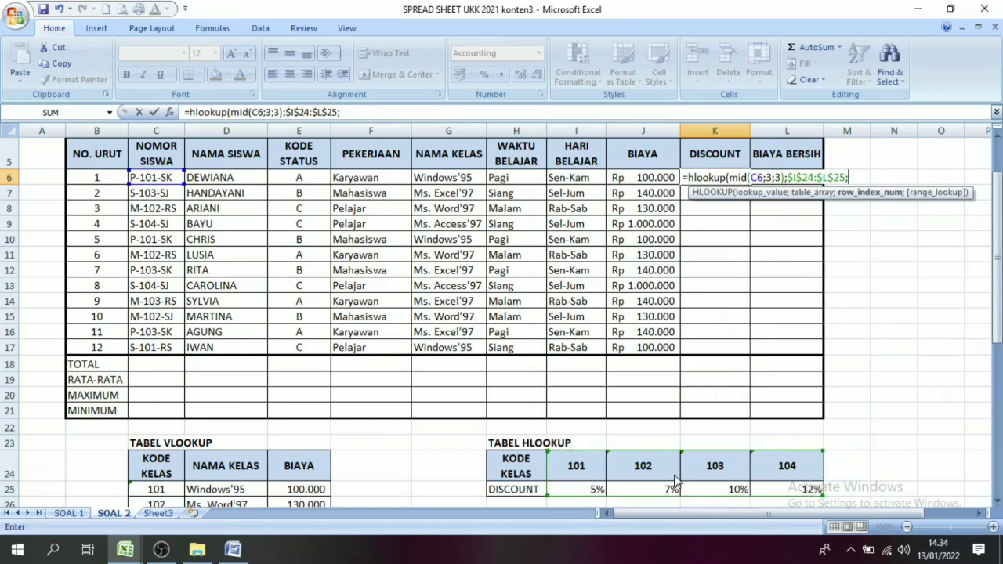
# Complete the K6 DISCOUNT formula with row index 2 and multiply the lookup by the BIAYA in J6
pyautogui.write('2)*')
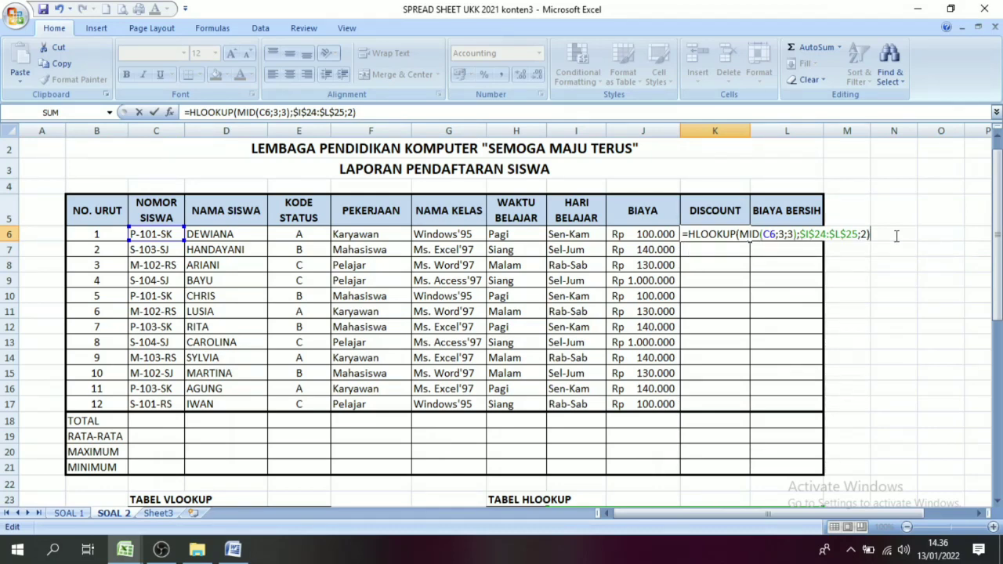
pyautogui.click(649, 235)
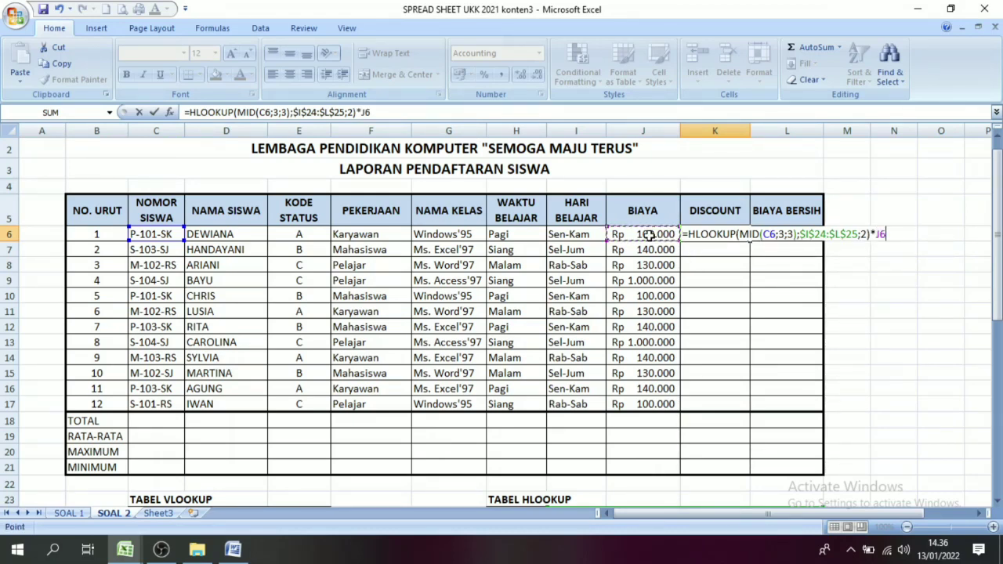
pyautogui.press('Return')
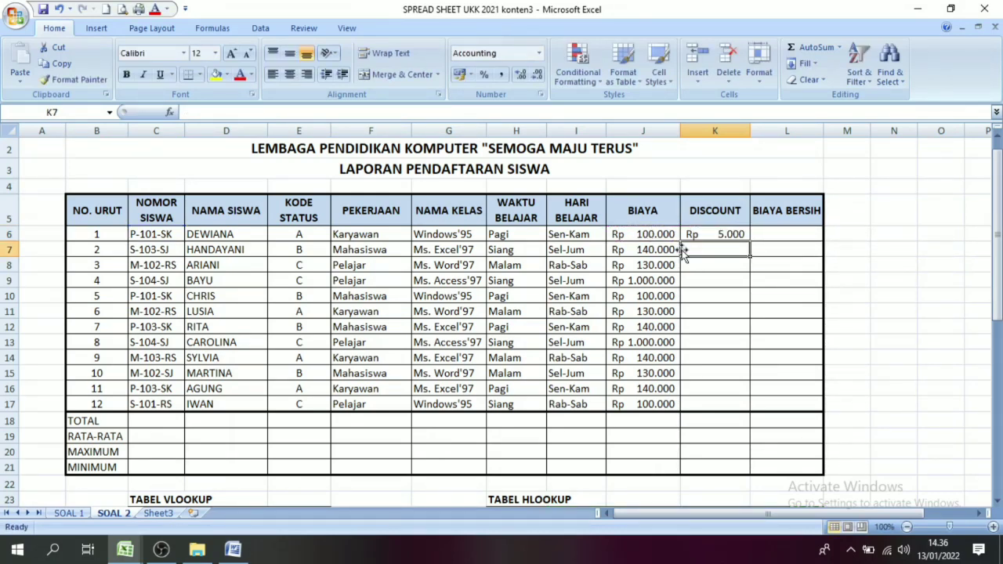
# Copy the K6 DISCOUNT formula down through K17 for all students
pyautogui.click(726, 235)
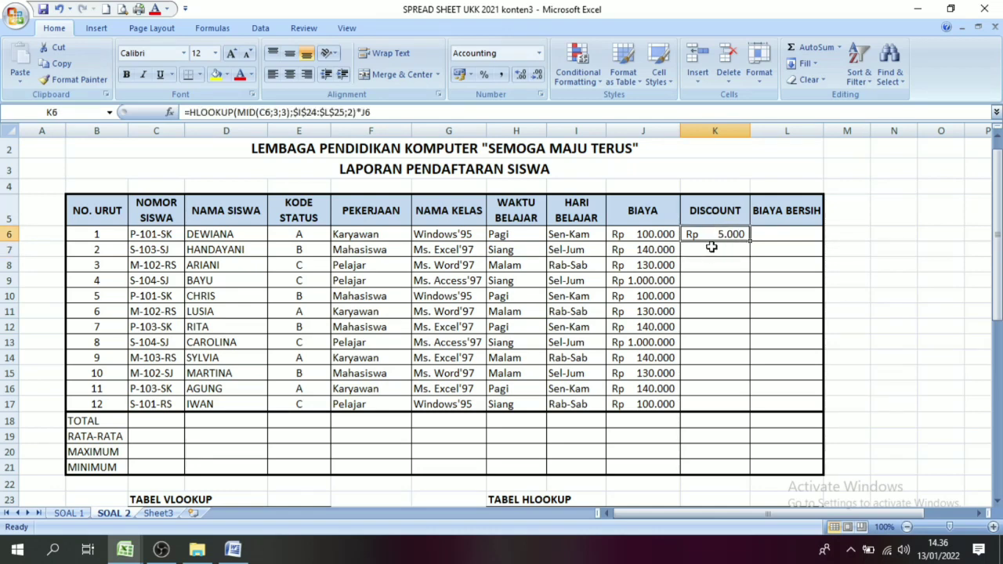
pyautogui.moveTo(752, 240); pyautogui.dragTo(749, 411)
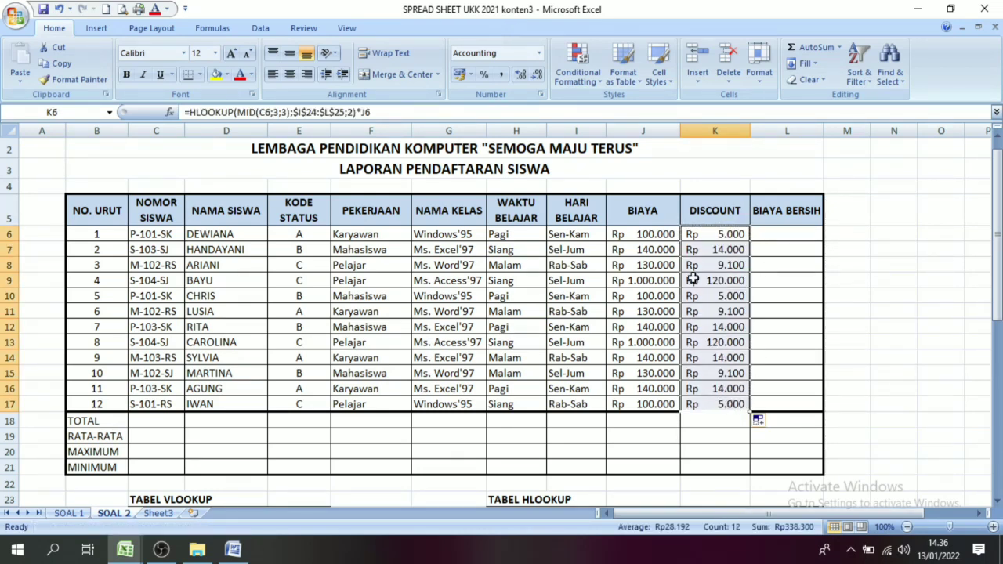
pyautogui.click(745, 234)
# Calculate BIAYA BERSIH in L6 by subtracting the DISCOUNT from the BIAYA with the formula =J6-K6
pyautogui.click(799, 217)
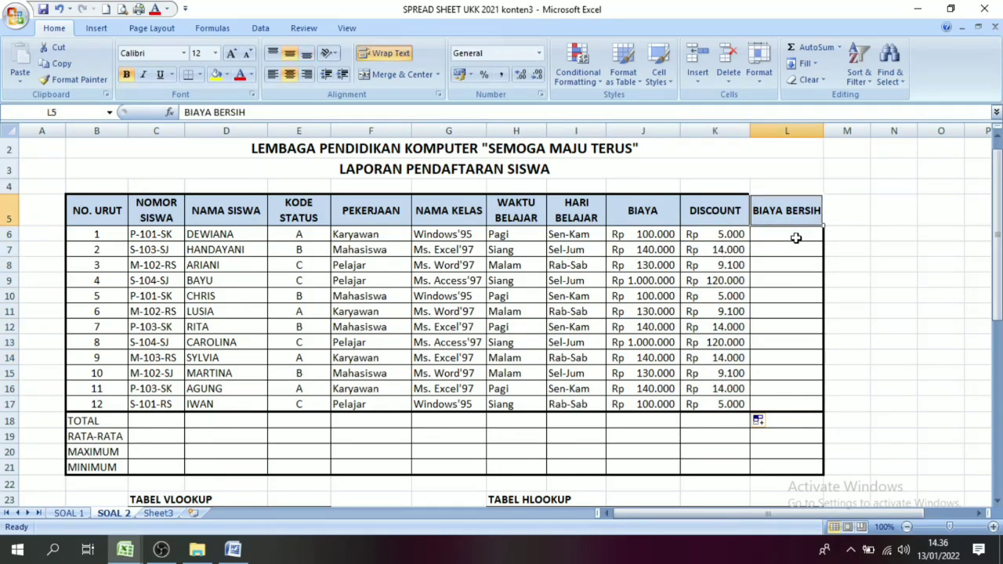
pyautogui.moveTo(997, 235); pyautogui.dragTo(1000, 199)
pyautogui.click(793, 249)
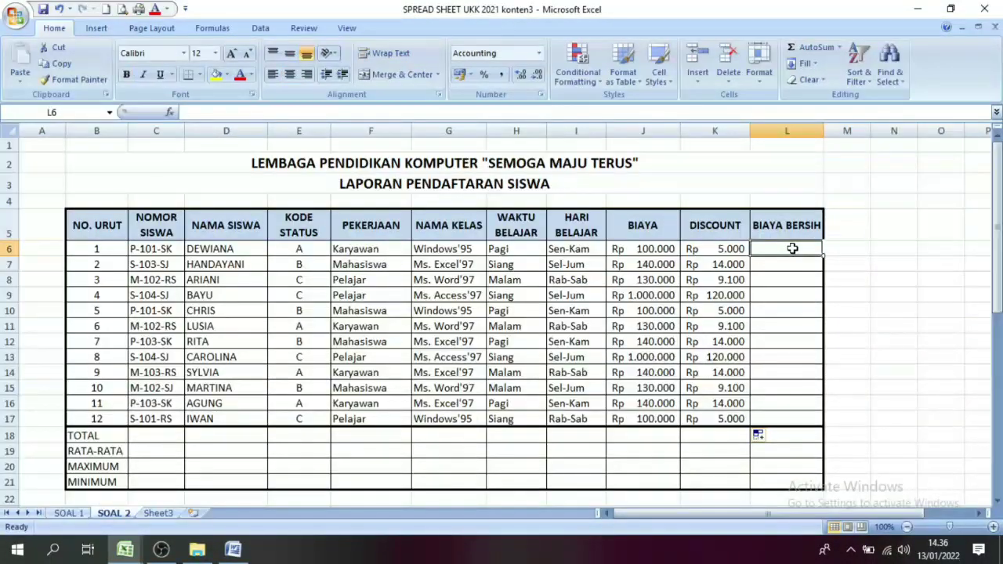
pyautogui.write('=')
pyautogui.click(672, 250)
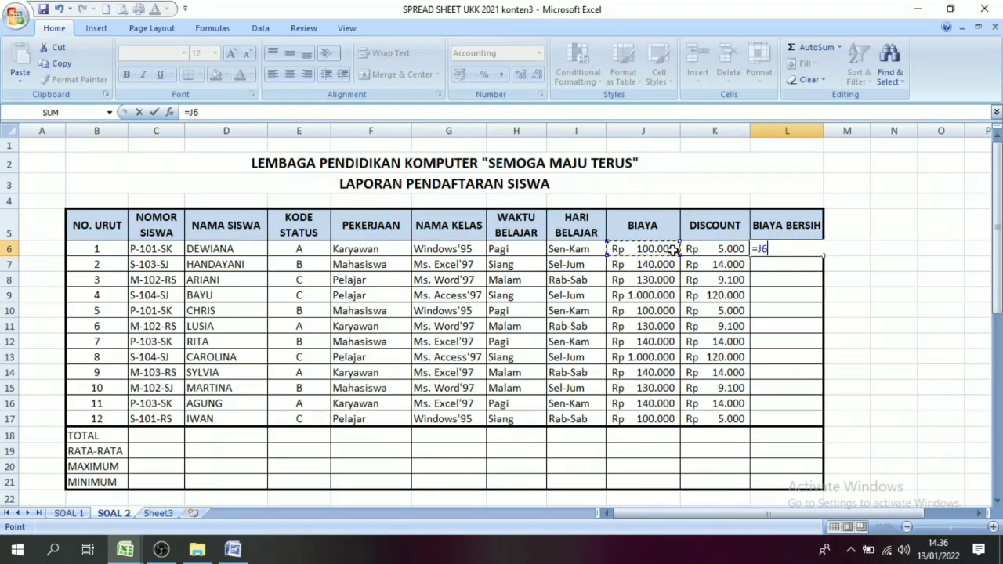
pyautogui.write('-')
pyautogui.click(728, 249)
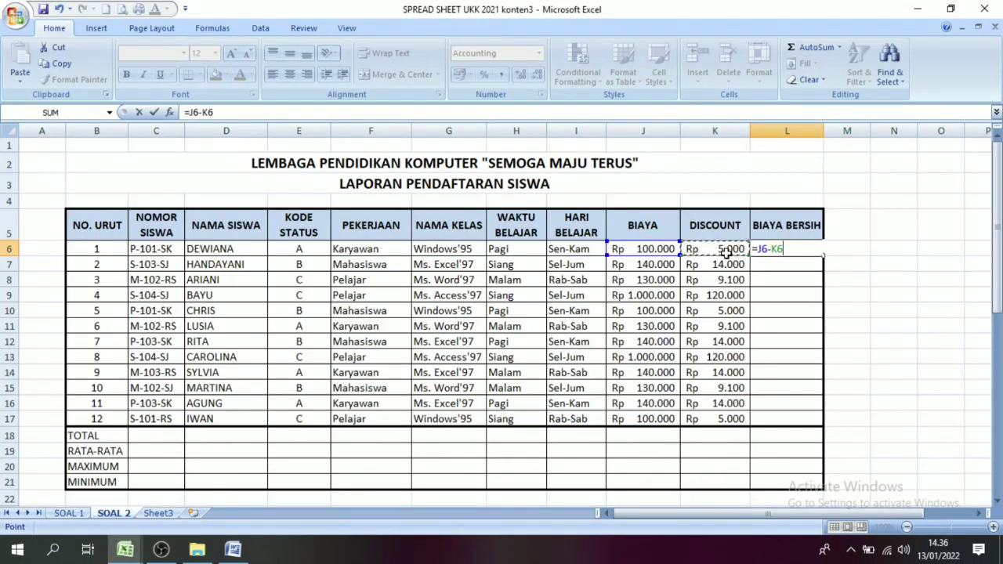
pyautogui.press('Return')
# Copy the L6 BIAYA BERSIH formula down through L17
pyautogui.click(794, 251)
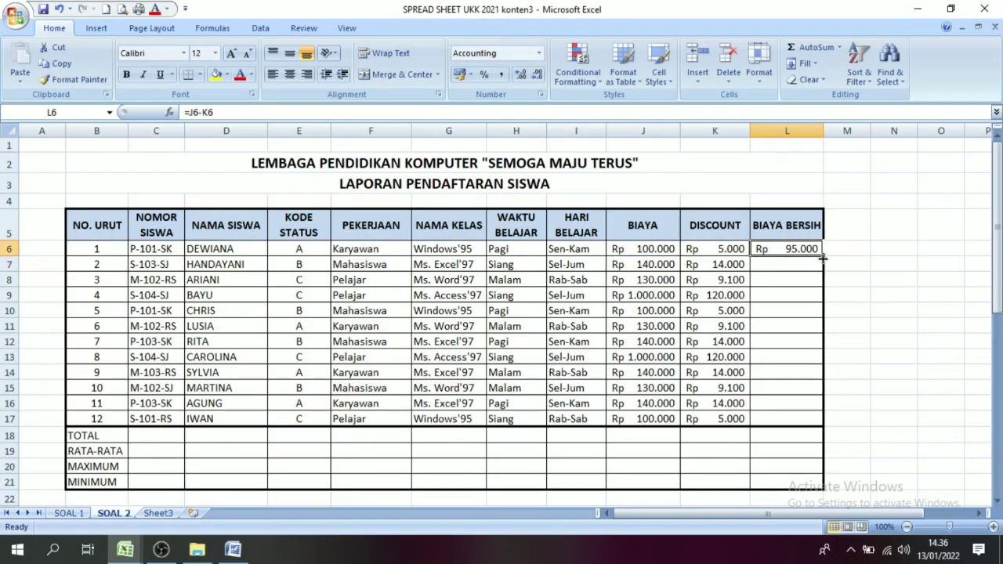
pyautogui.moveTo(823, 254); pyautogui.dragTo(819, 422)
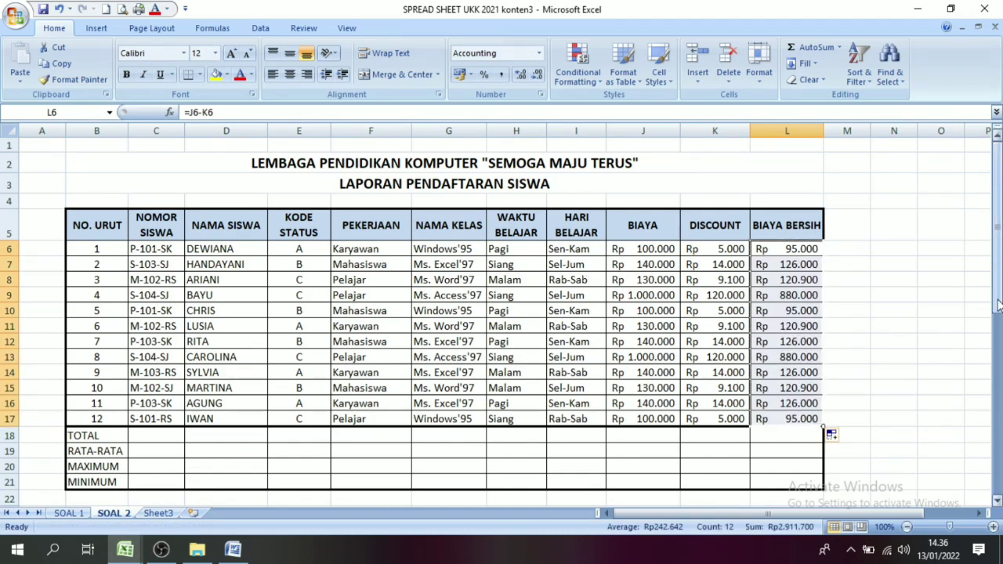
pyautogui.moveTo(999, 306); pyautogui.dragTo(1001, 274)
pyautogui.click(938, 368)
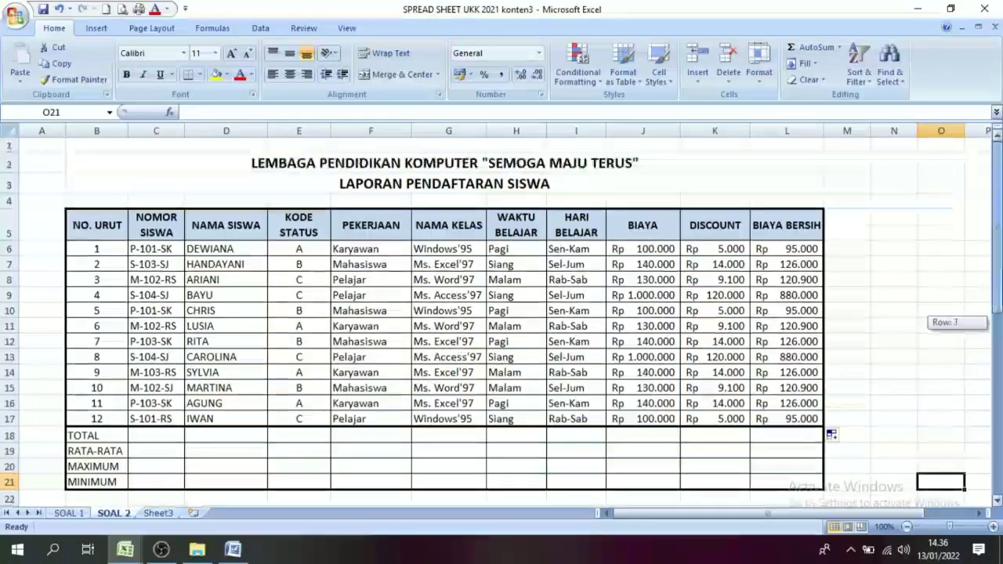
# Enter the formula =SUM(J6:J17) in J18 to total the BIAYA column
pyautogui.moveTo(997, 323); pyautogui.dragTo(997, 337)
pyautogui.click(92, 317)
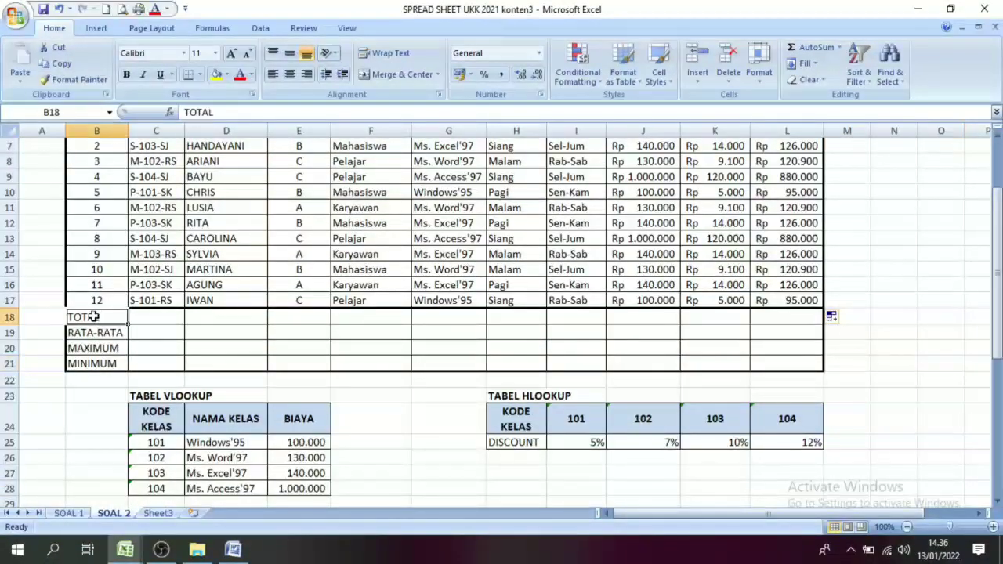
pyautogui.click(650, 314)
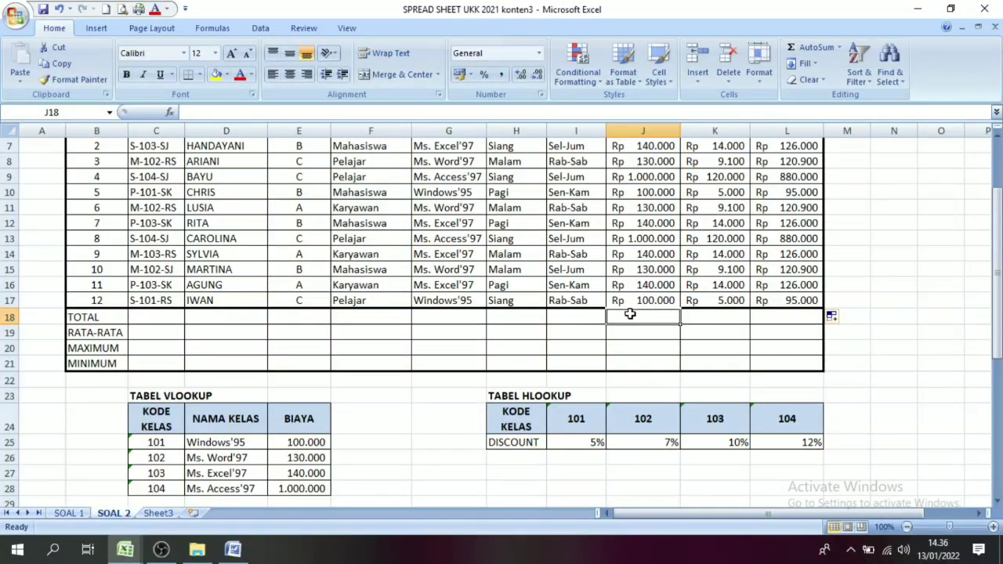
pyautogui.moveTo(997, 355); pyautogui.dragTo(997, 310)
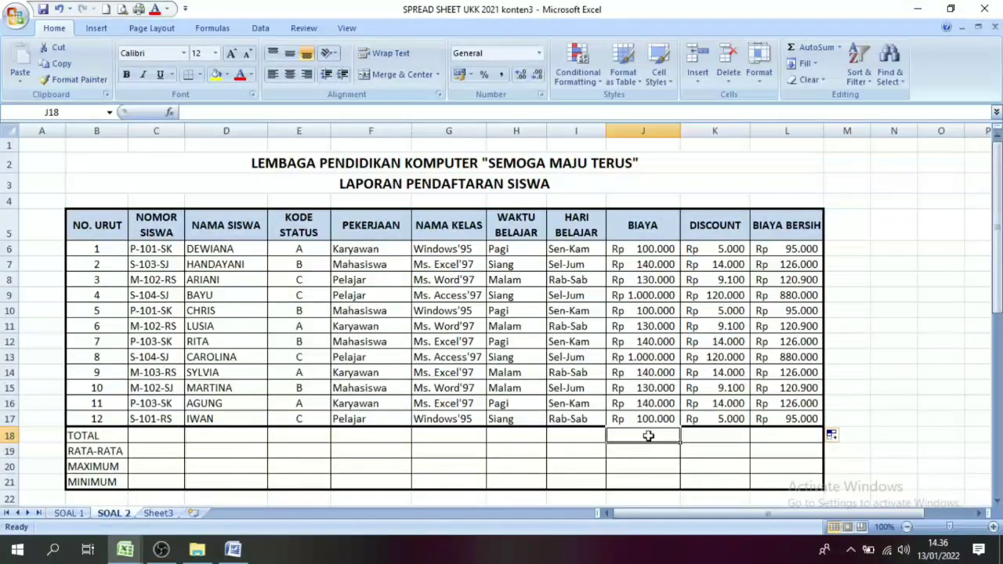
pyautogui.write('=sum(')
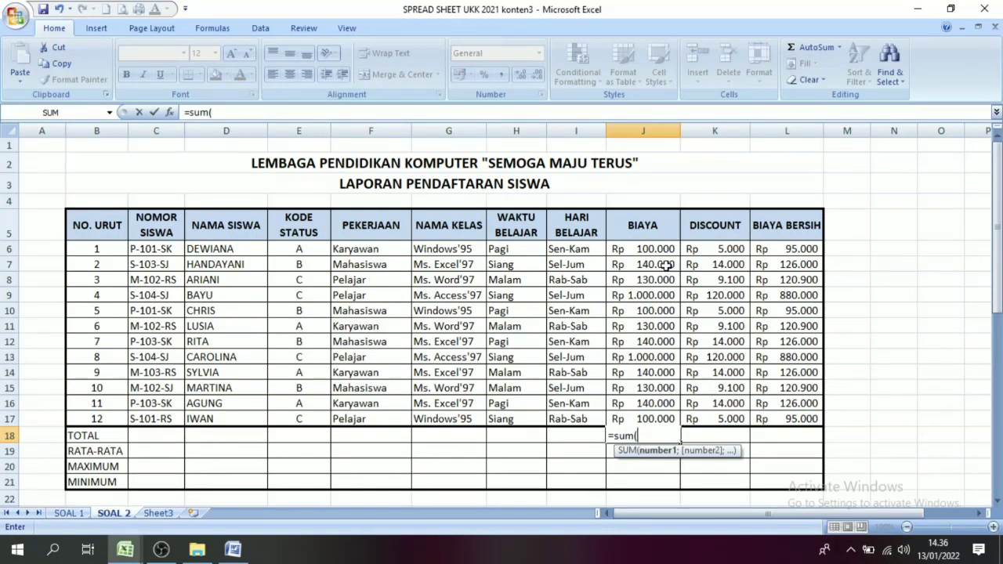
pyautogui.moveTo(644, 250); pyautogui.dragTo(641, 417)
pyautogui.write(')')
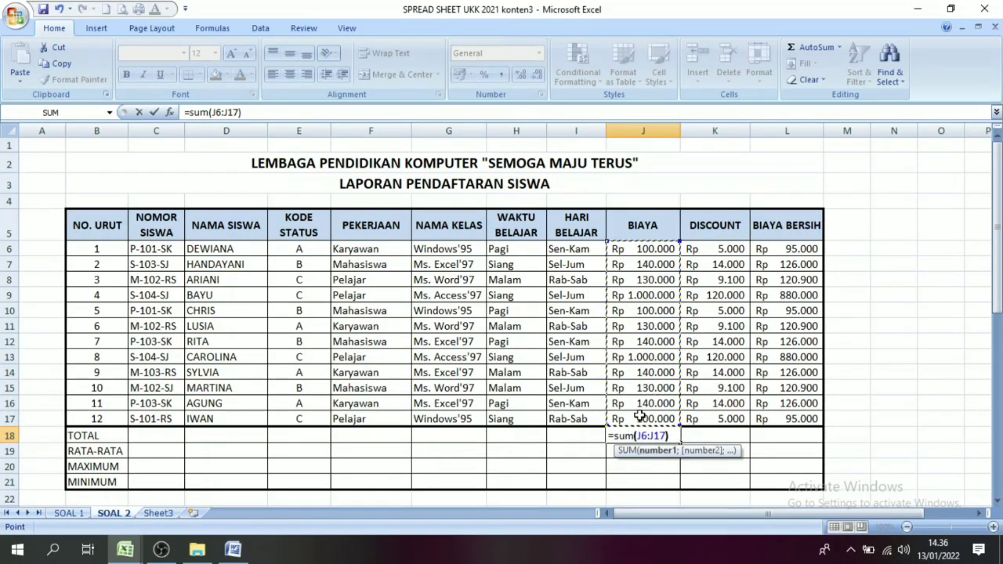
pyautogui.press('Return')
# Copy the J18 TOTAL formula across to the DISCOUNT and BIAYA BERSIH columns, K18:L18
pyautogui.click(663, 437)
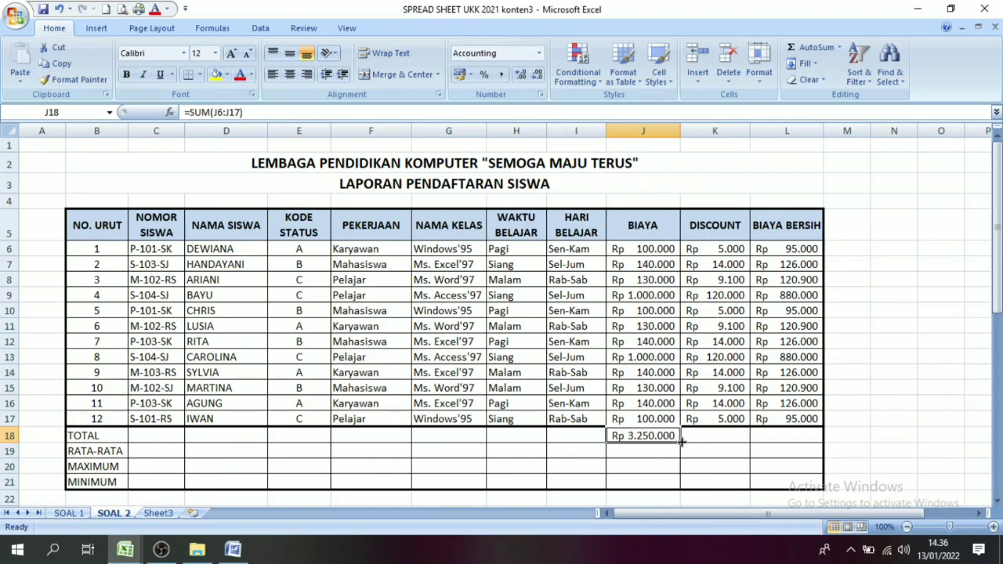
pyautogui.moveTo(680, 443); pyautogui.dragTo(797, 436)
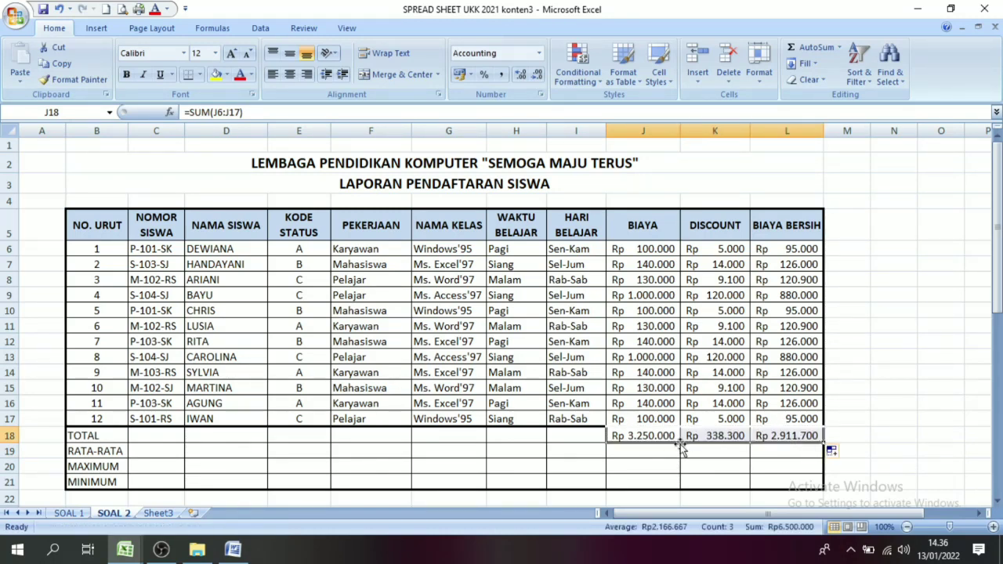
pyautogui.click(908, 434)
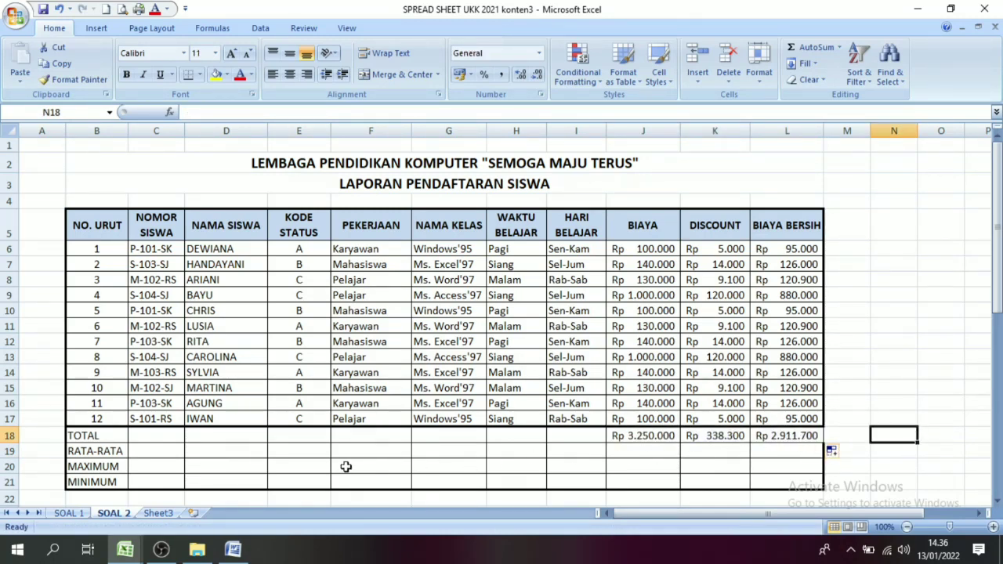
# Calculate the RATA-RATA of BIAYA in J19 with =AVERAGE(J6:J17) and copy the formula across to L19
pyautogui.click(647, 453)
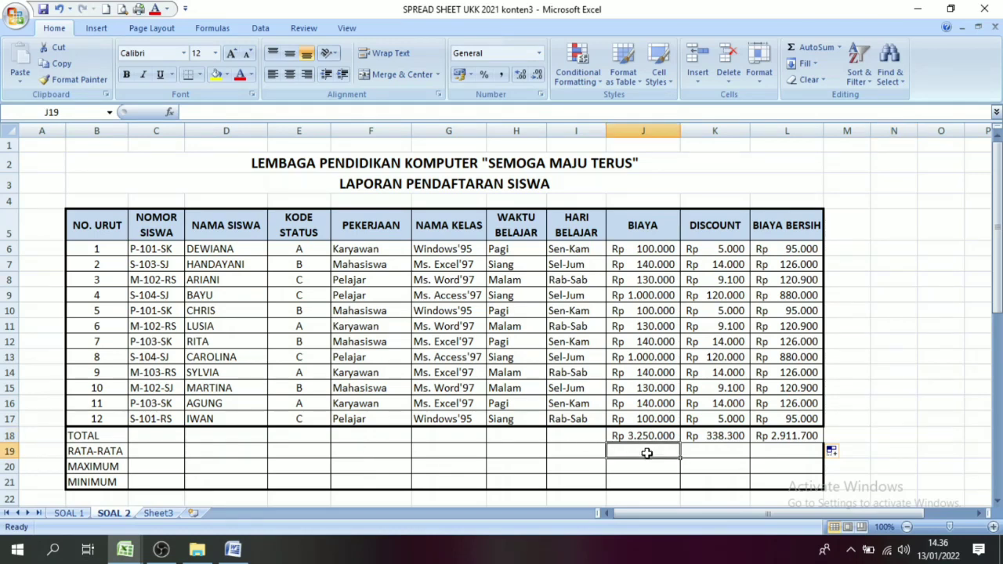
pyautogui.write('=')
pyautogui.write('A')
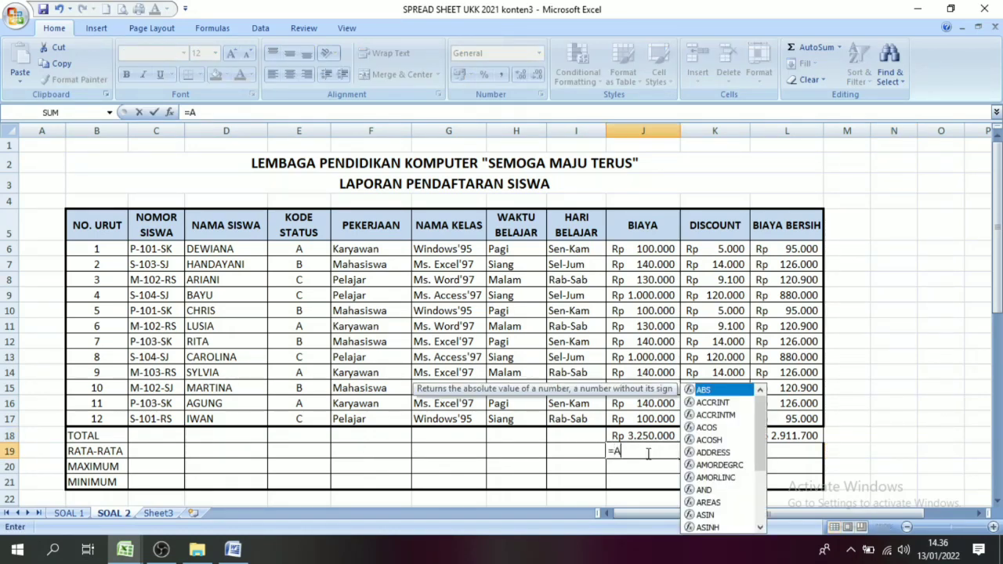
pyautogui.write('verage9')
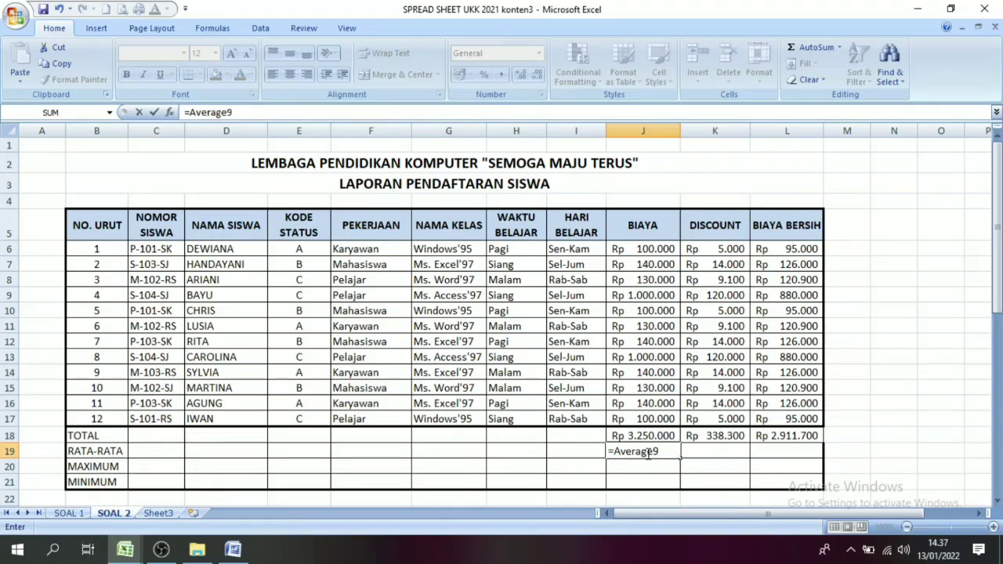
pyautogui.press('BackSpace')
pyautogui.write('(')
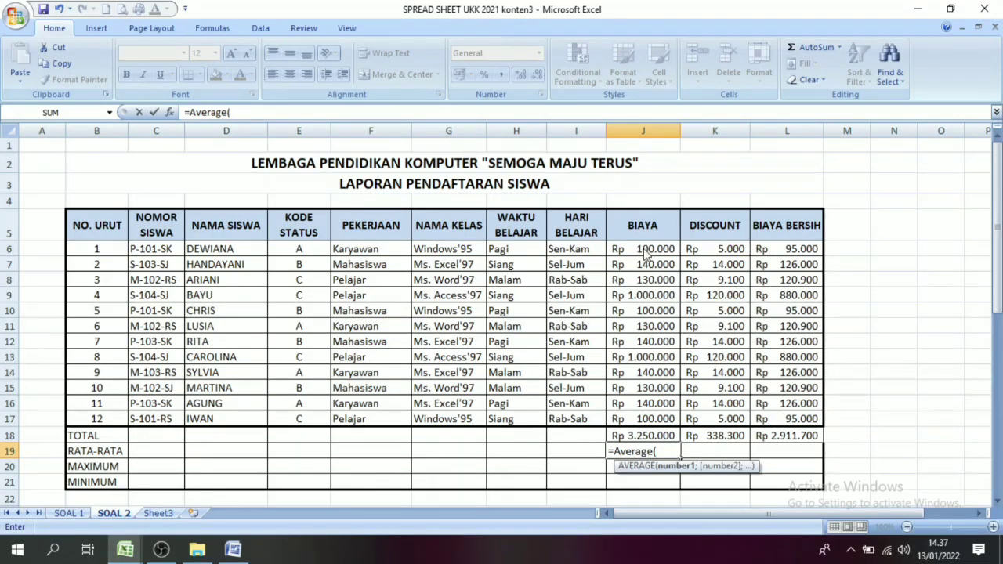
pyautogui.moveTo(644, 252); pyautogui.dragTo(644, 418)
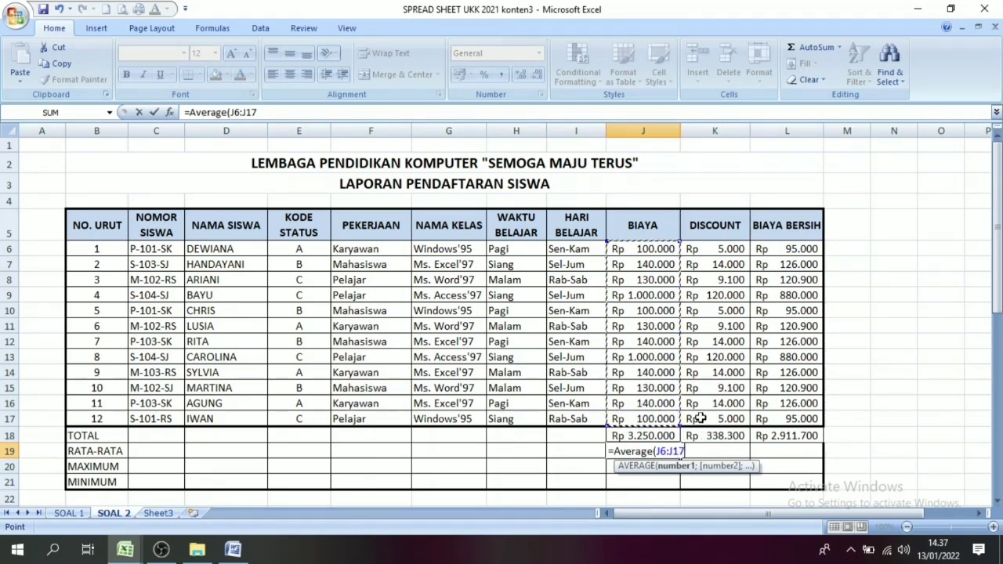
pyautogui.write(')')
pyautogui.press('Return')
pyautogui.click(662, 451)
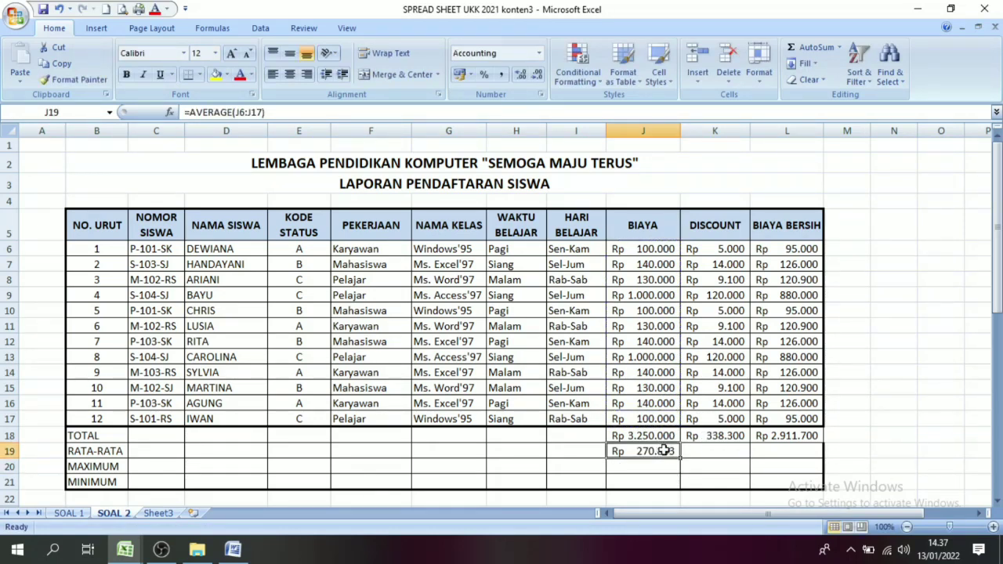
pyautogui.moveTo(684, 455); pyautogui.dragTo(807, 453)
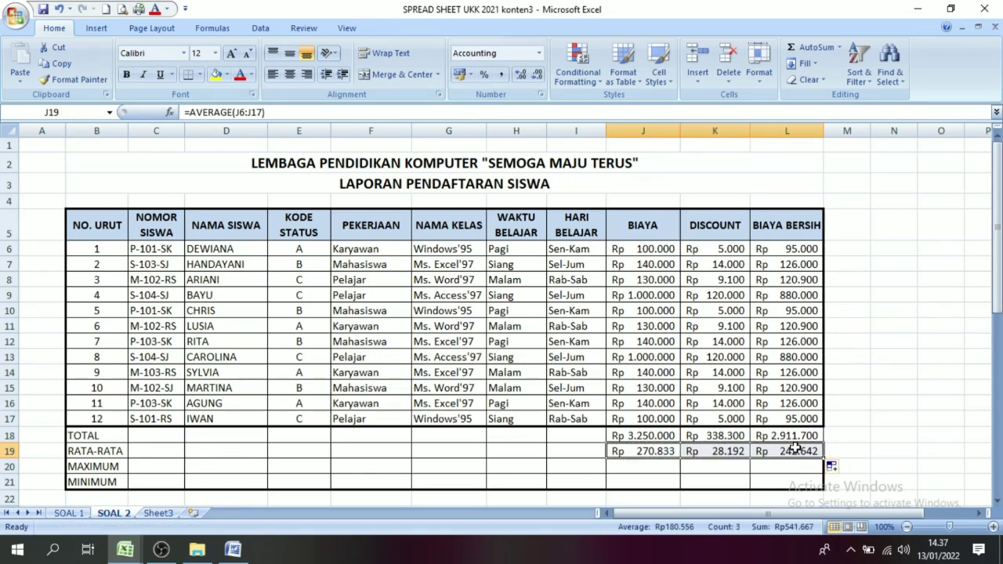
# Calculate the MAXIMUM BIAYA in J20 with =MAX(J6:J17) and copy the formula across to L20
pyautogui.click(645, 466)
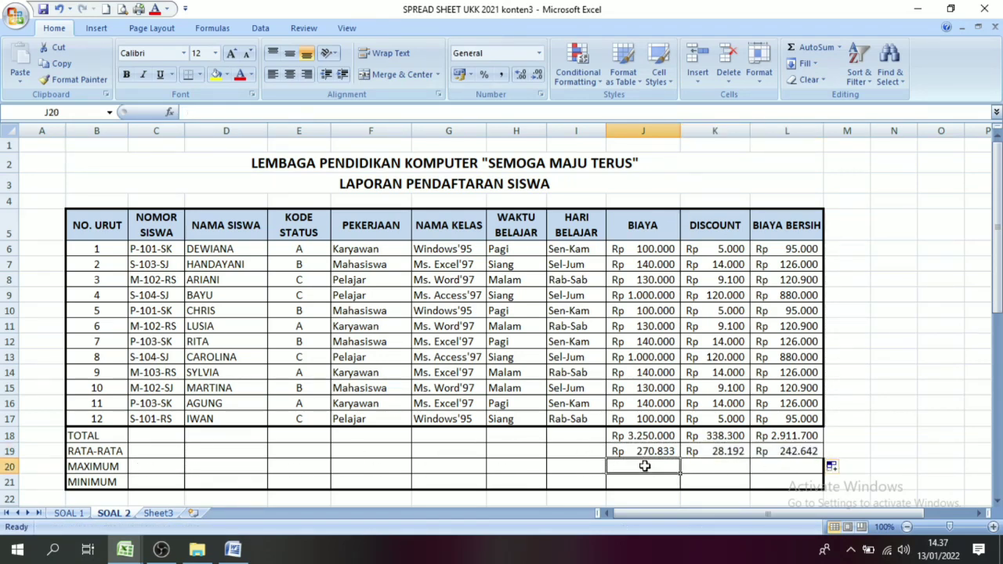
pyautogui.write('=m')
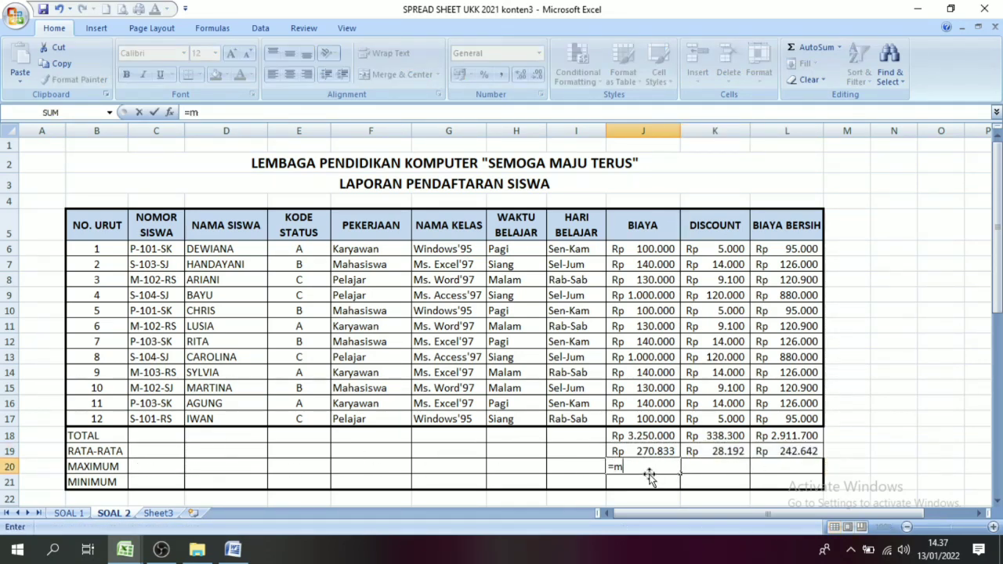
pyautogui.press('BackSpace')
pyautogui.write('Max(')
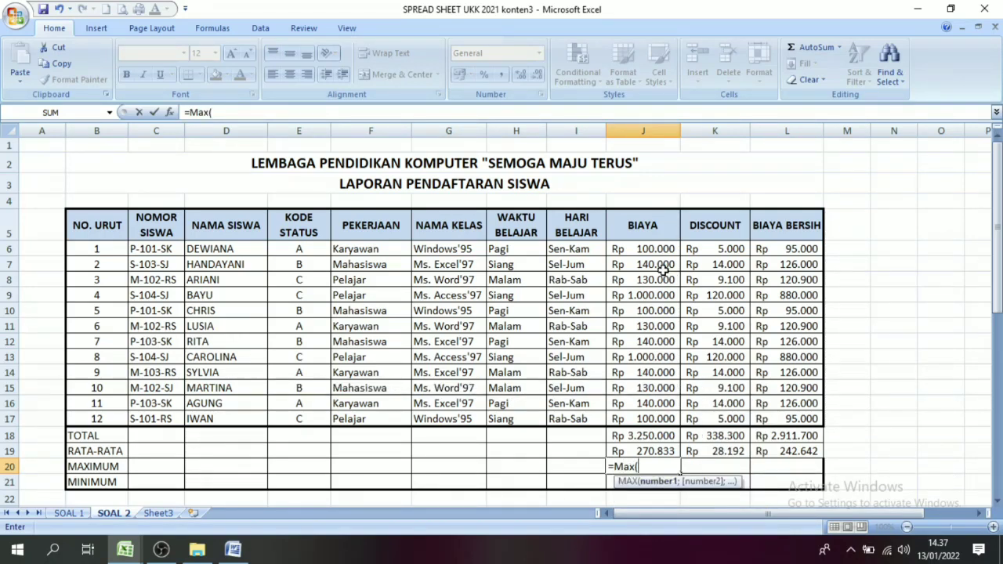
pyautogui.moveTo(639, 249); pyautogui.dragTo(643, 419)
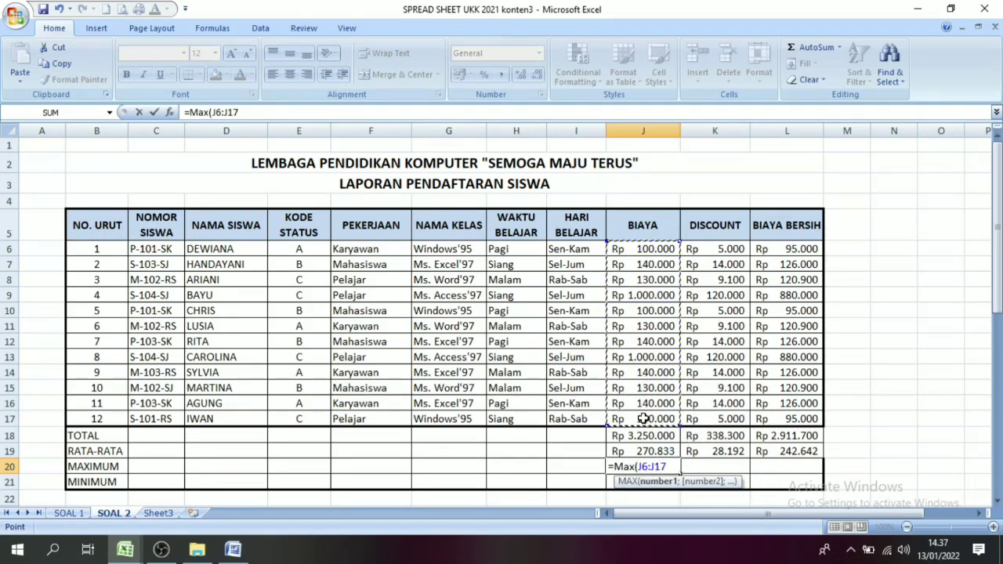
pyautogui.write(')')
pyautogui.press('Return')
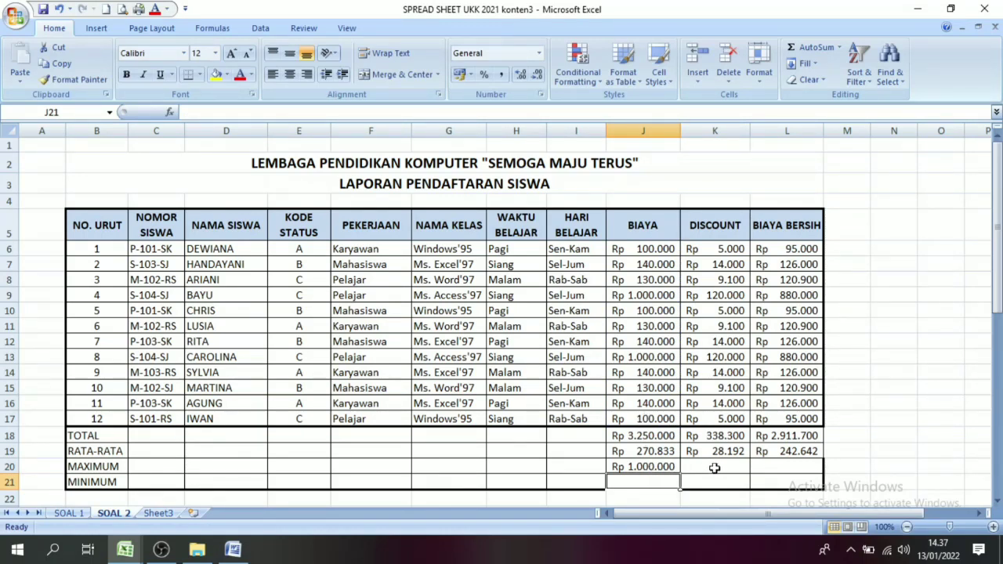
pyautogui.click(678, 468)
pyautogui.moveTo(680, 471); pyautogui.dragTo(815, 478)
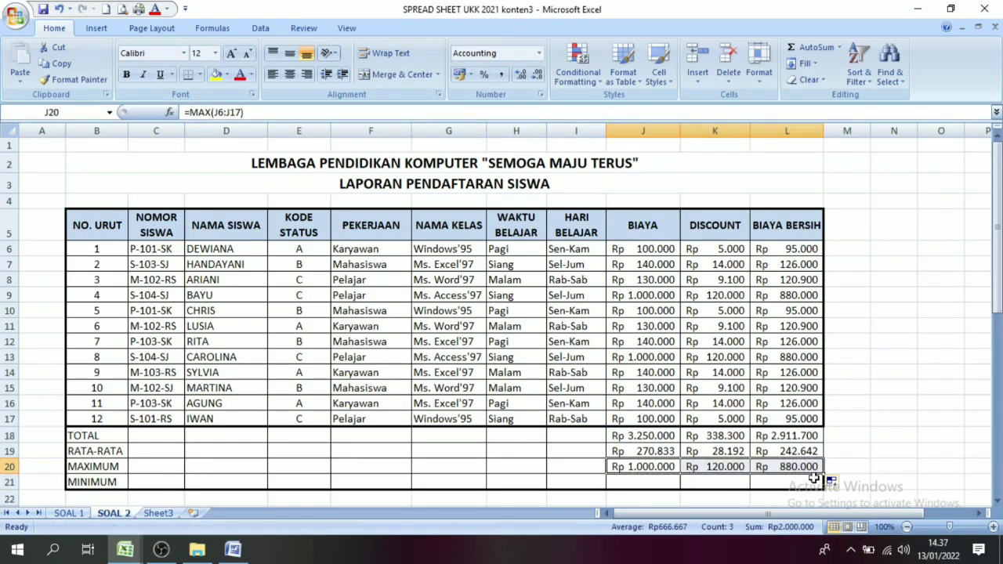
# Calculate the MINIMUM BIAYA in J21 with =MIN(J6:J17) and copy the formula across to L21
pyautogui.click(637, 480)
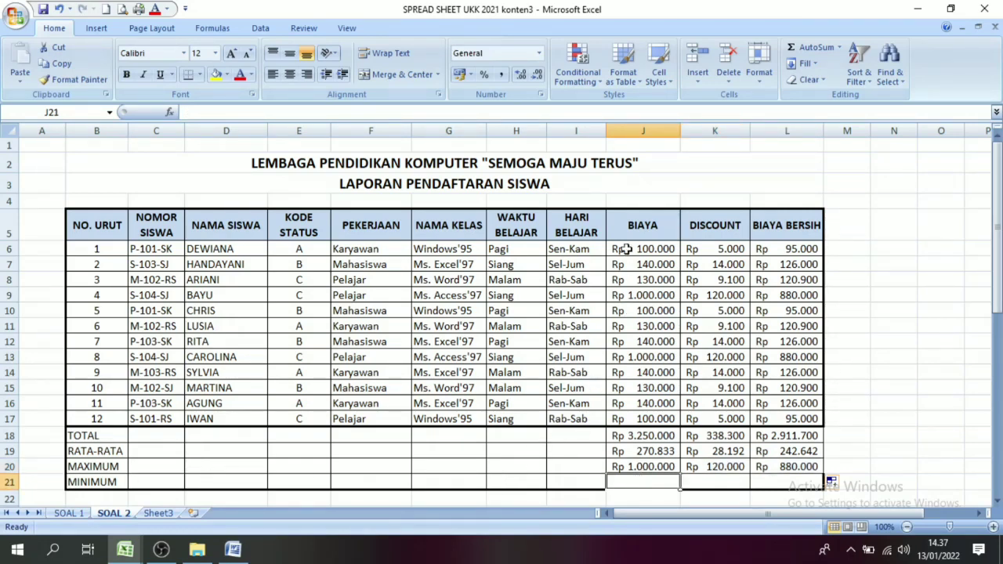
pyautogui.write('=')
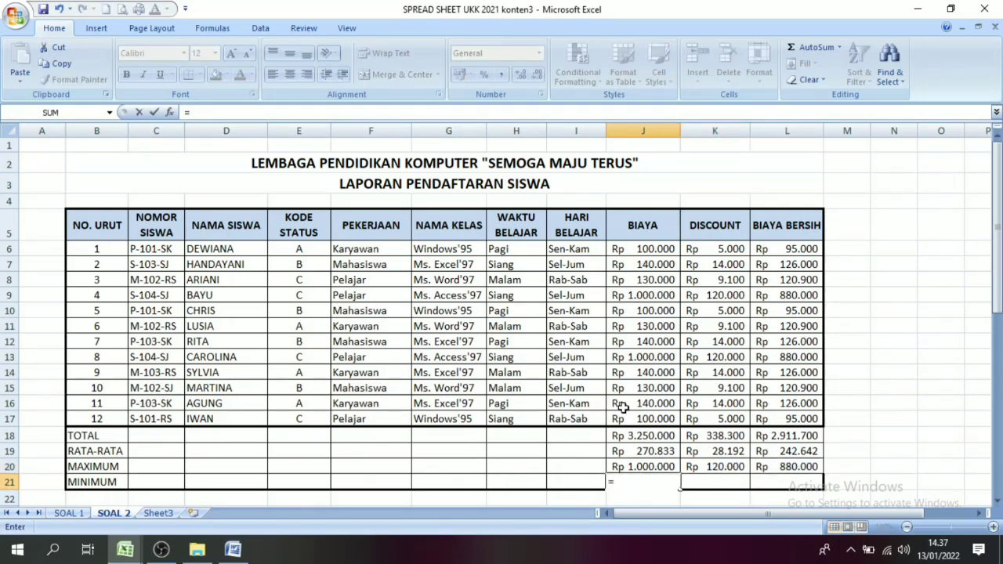
pyautogui.write('min')
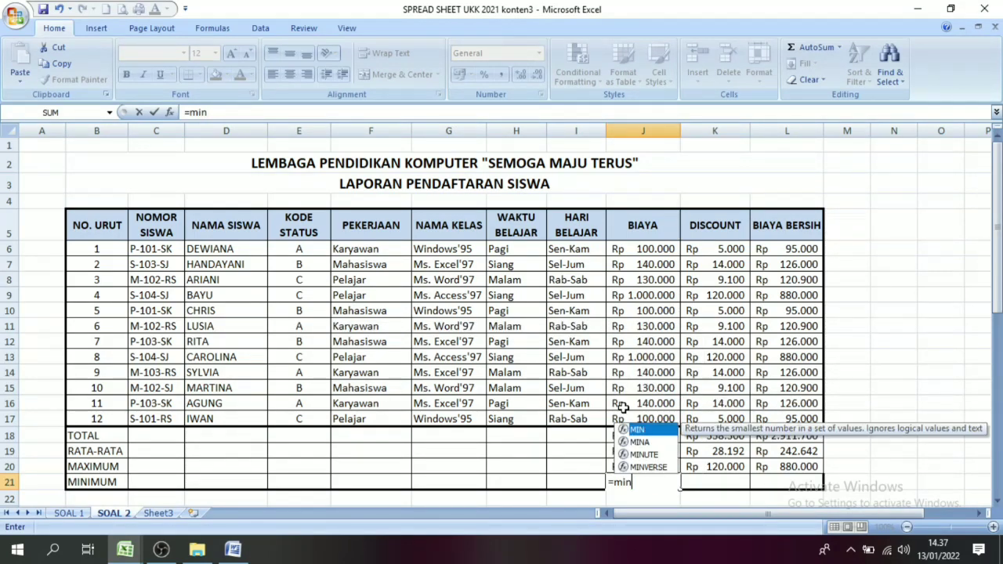
pyautogui.write('(')
pyautogui.moveTo(636, 251); pyautogui.dragTo(639, 413)
pyautogui.write(')')
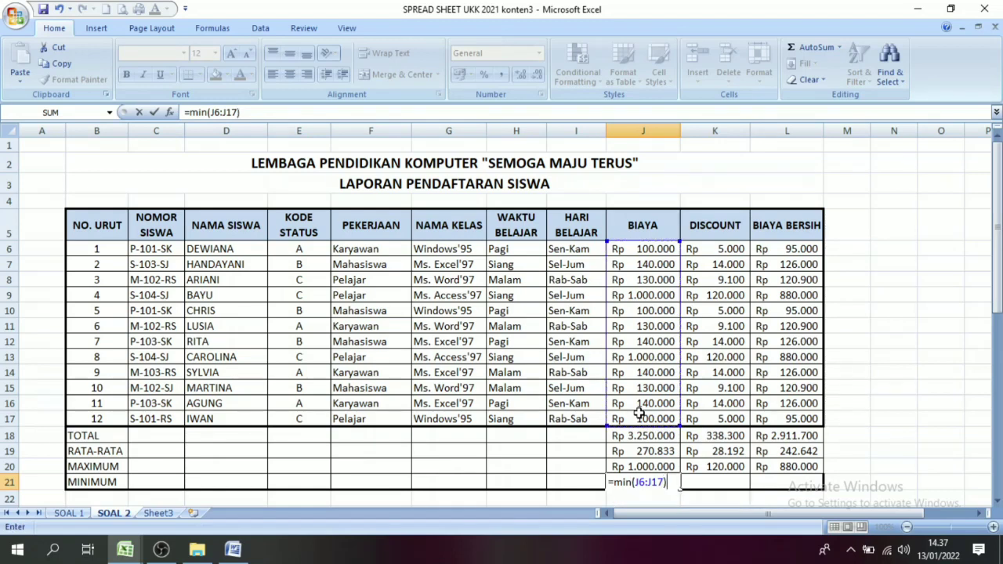
pyautogui.press('Return')
pyautogui.click(717, 482)
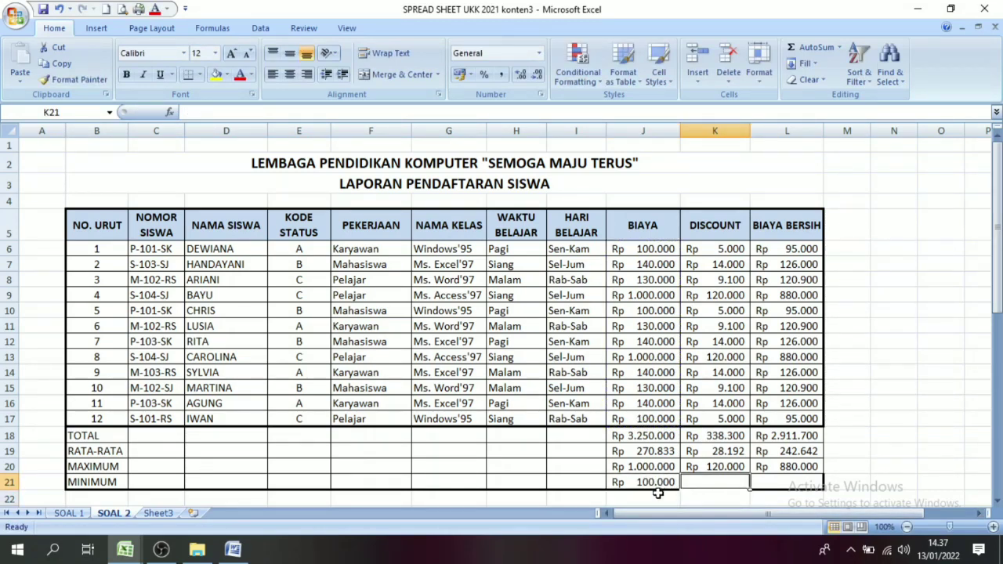
pyautogui.click(654, 482)
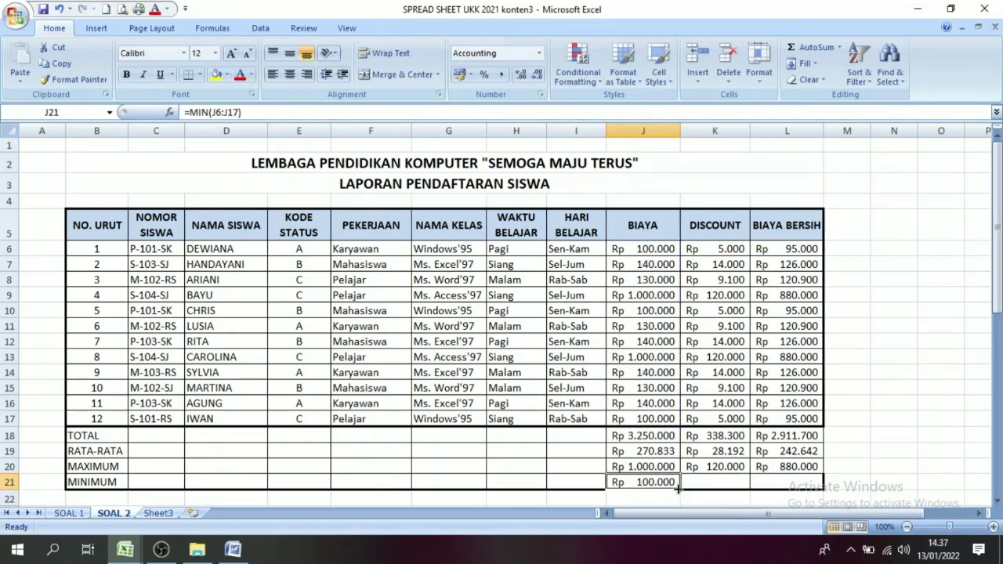
pyautogui.moveTo(679, 489); pyautogui.dragTo(819, 488)
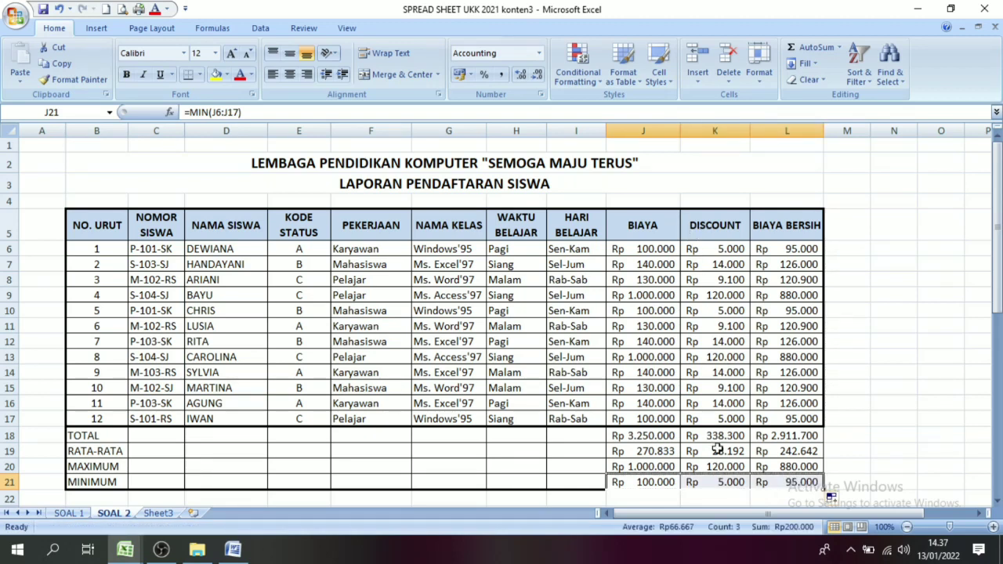
# Review the completed report, checking the BIAYA BERSIH column, the summary rows and the rest of the sheet
pyautogui.click(723, 476)
pyautogui.click(794, 227)
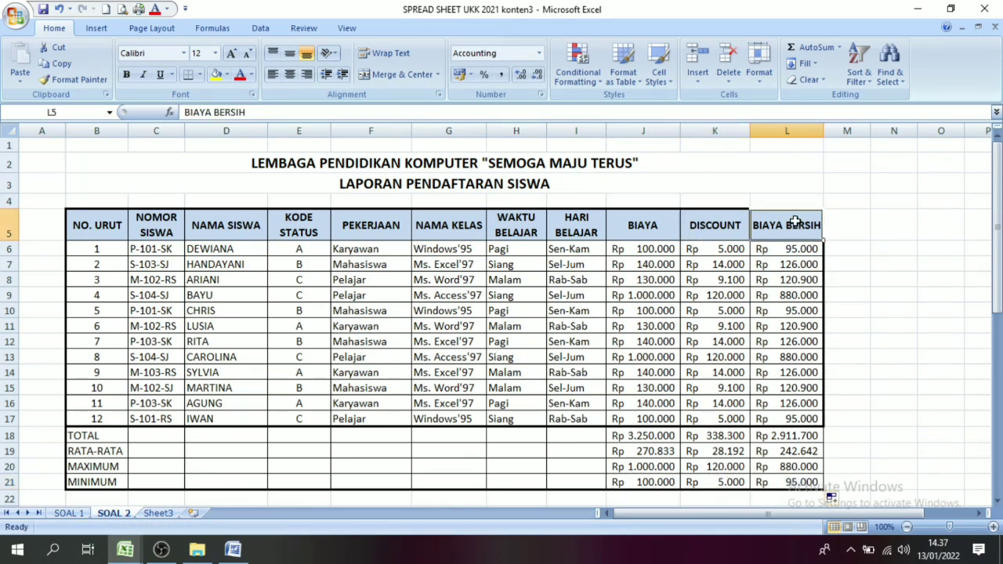
pyautogui.click(789, 484)
pyautogui.click(855, 447)
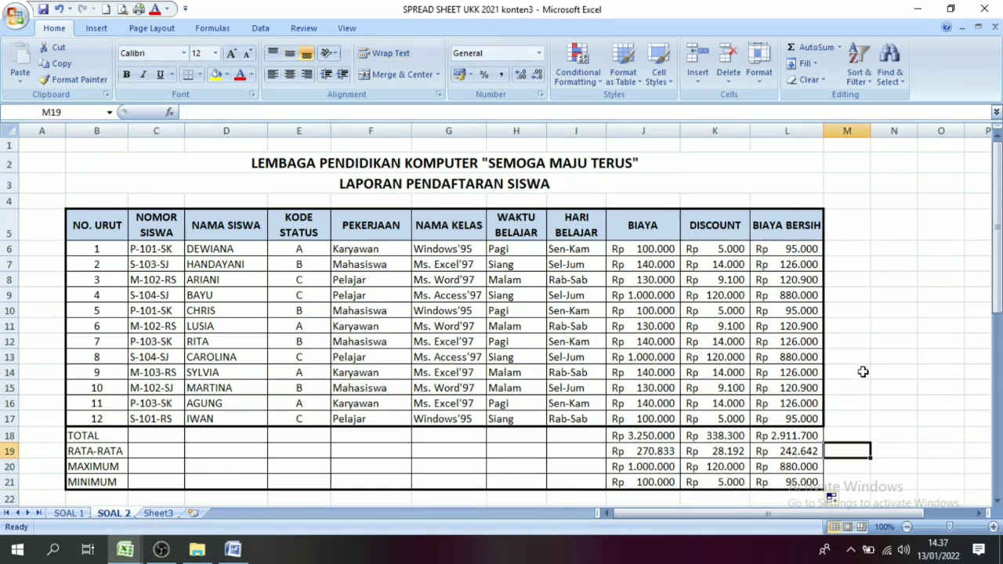
pyautogui.click(997, 288)
pyautogui.moveTo(997, 292); pyautogui.dragTo(997, 298)
pyautogui.moveTo(997, 443); pyautogui.dragTo(997, 290)
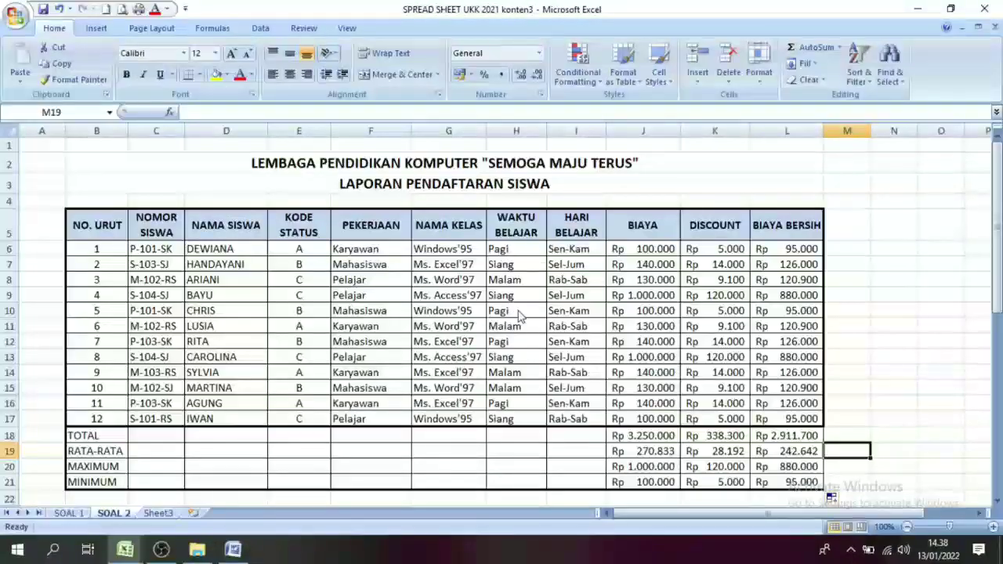